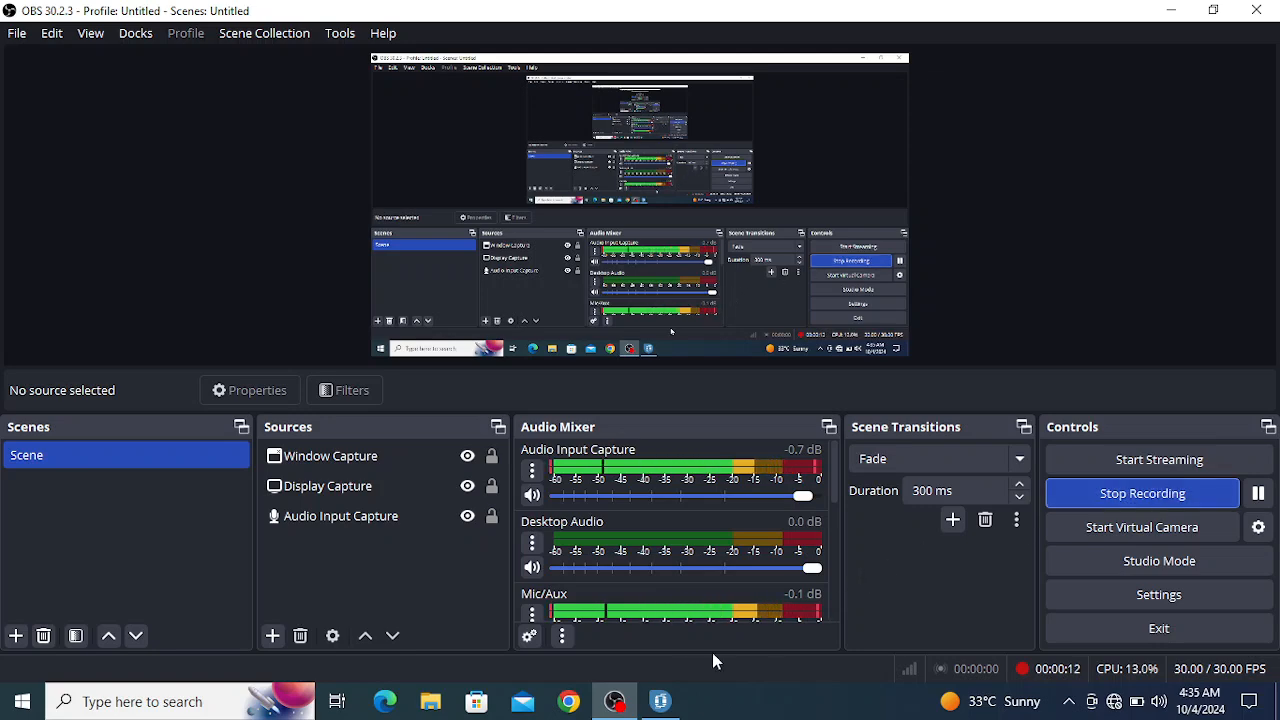
- Switch to Aspen Adsorption, configure the component properties to use the Aspen property system, and open them for editing in Aspen Properties
click(660, 701)
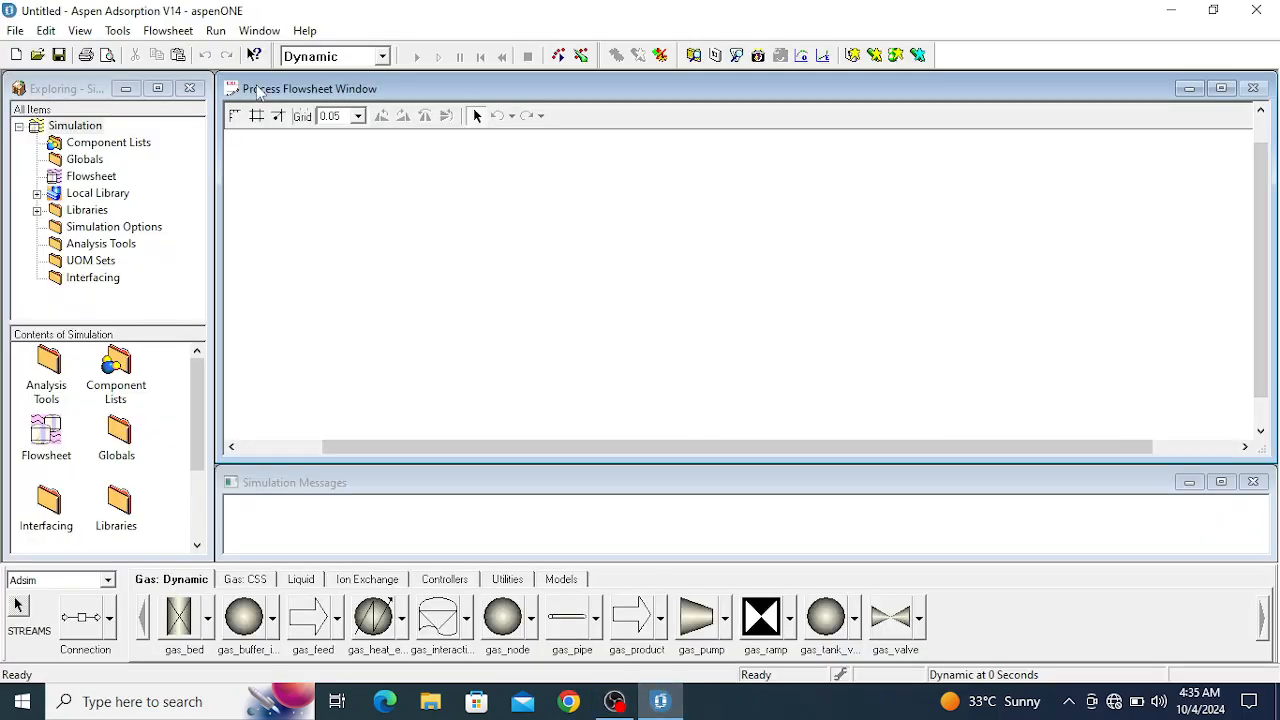
click(107, 143)
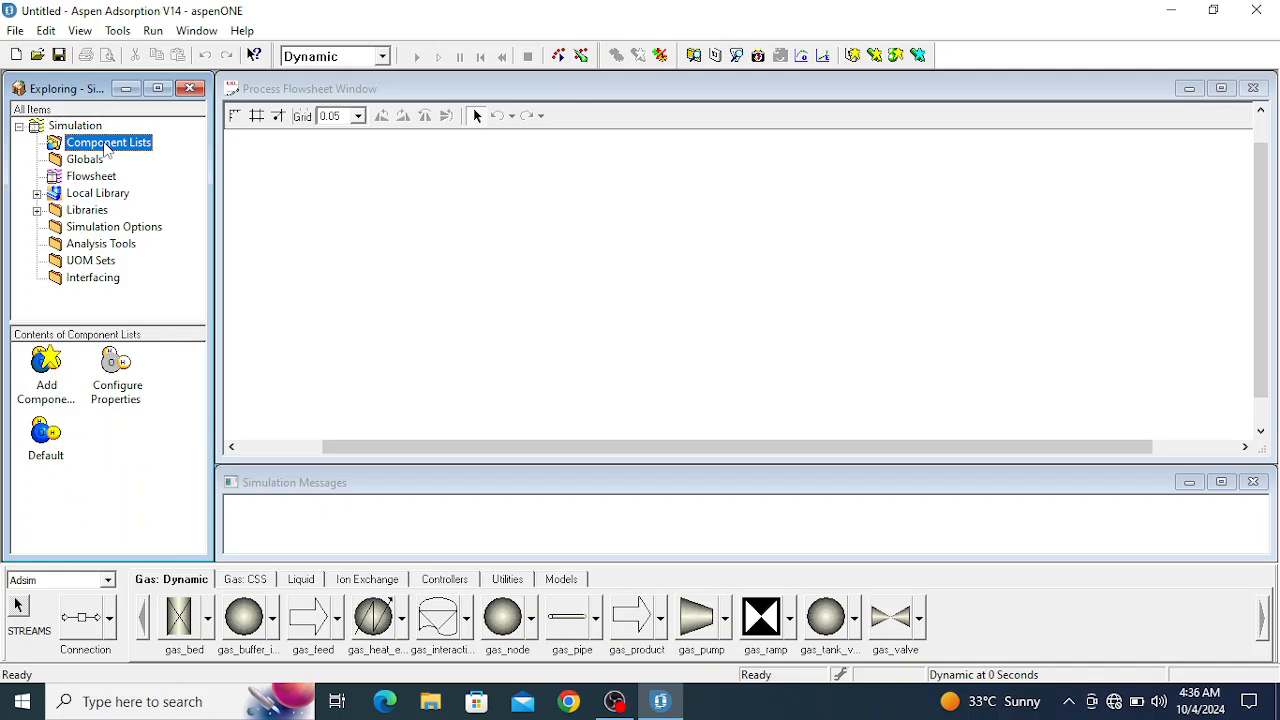
double_click(117, 368)
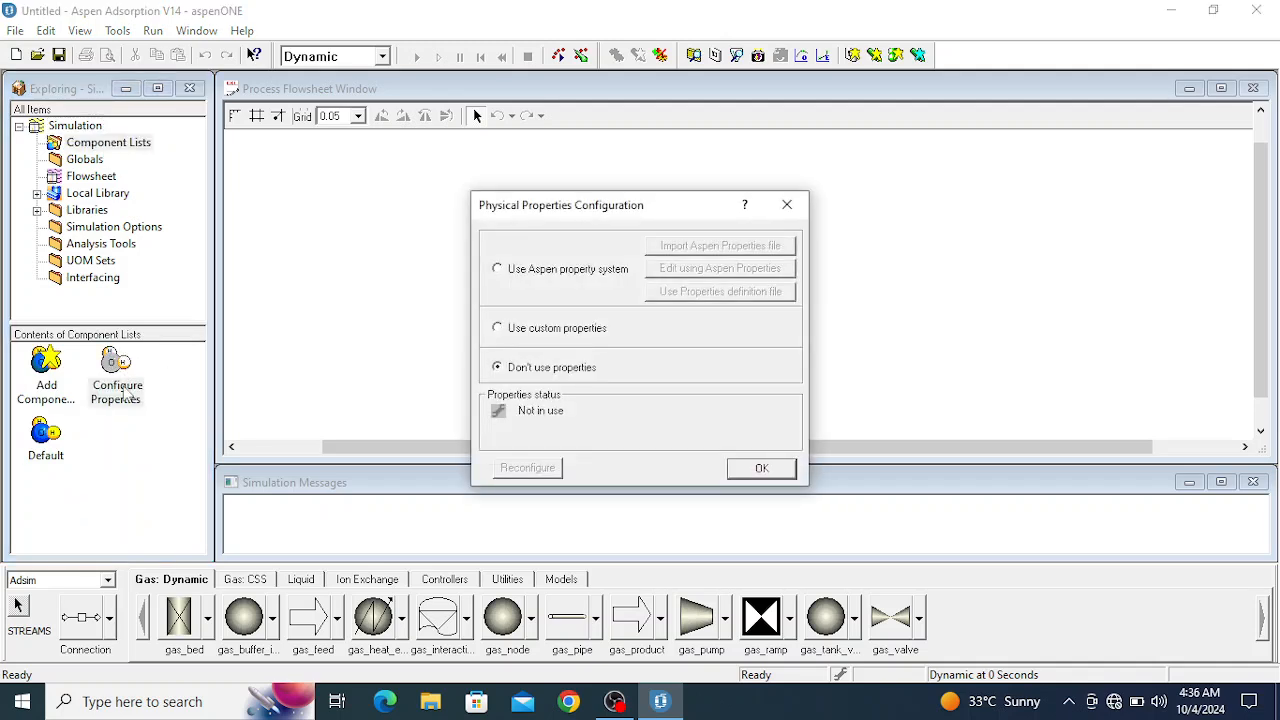
click(497, 270)
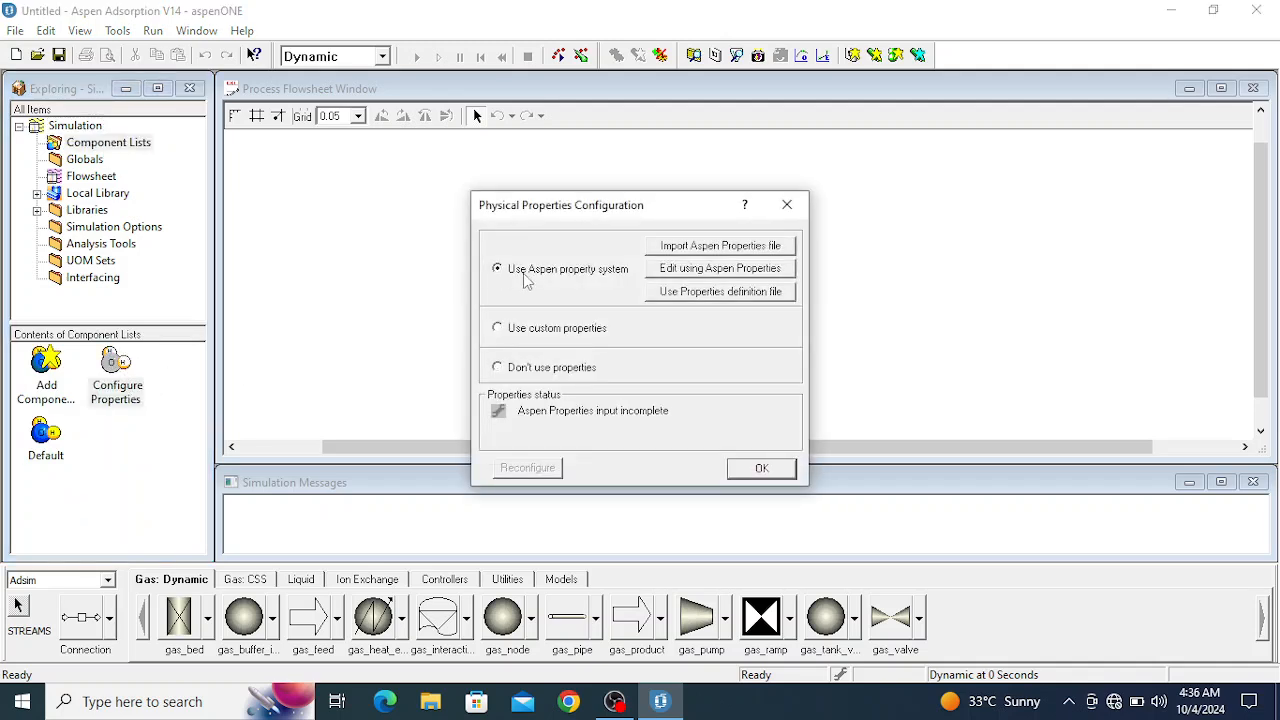
click(671, 268)
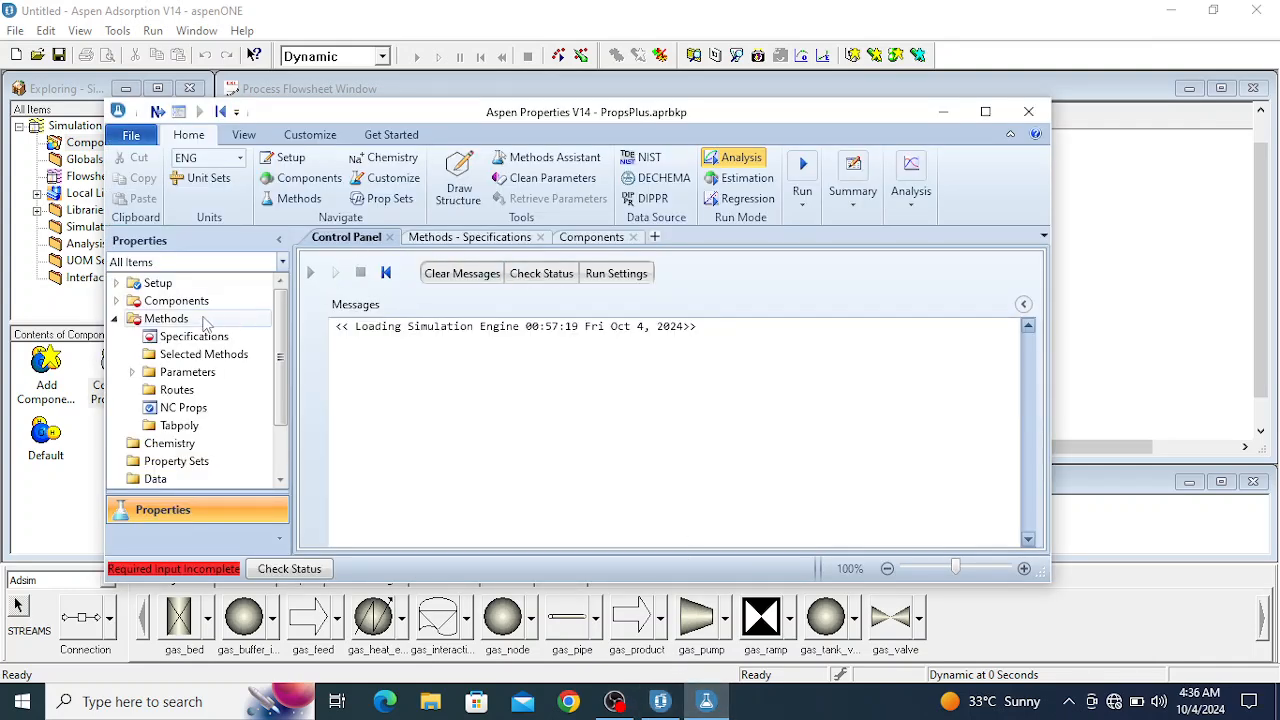
- Add PHENOL as a component in the components selection table
click(181, 306)
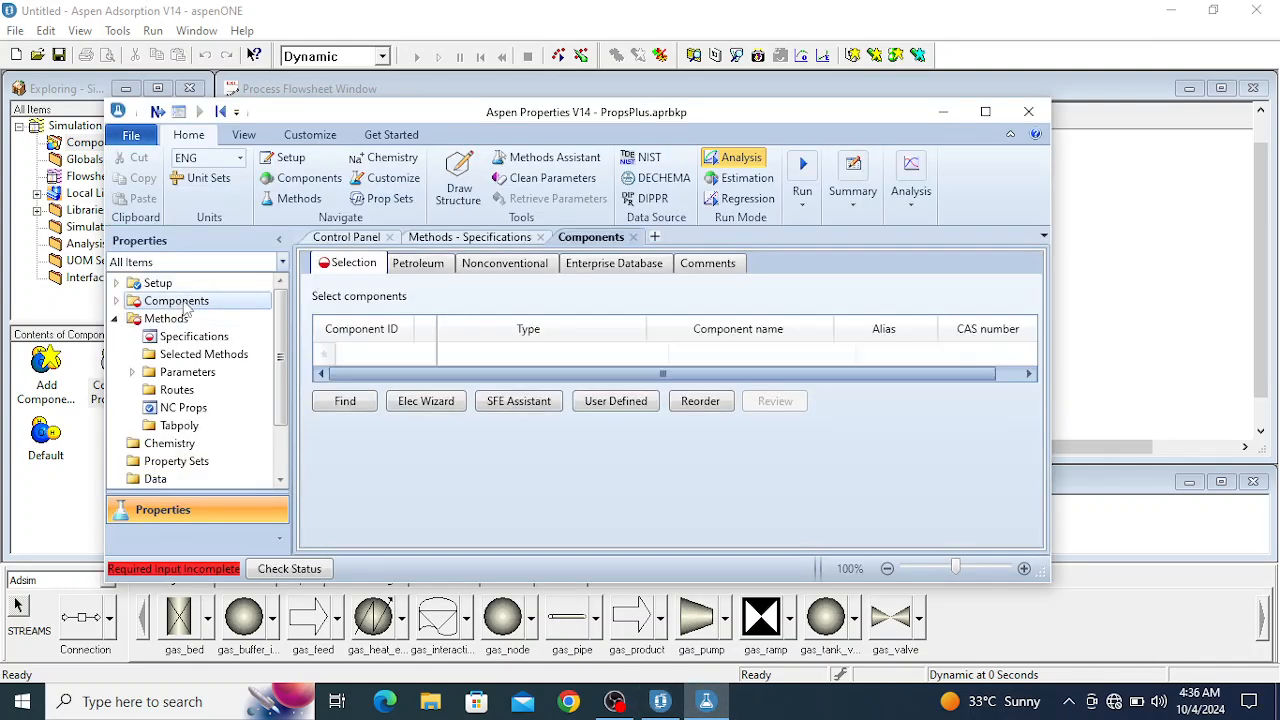
click(398, 362)
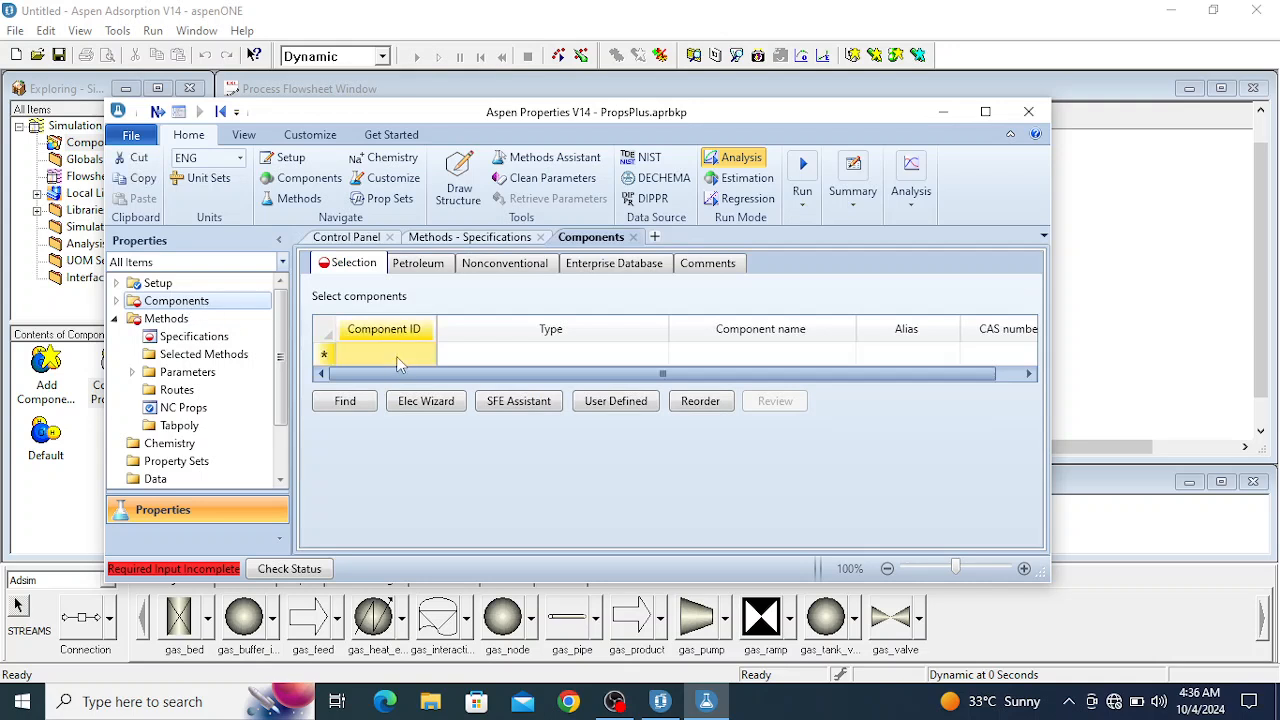
text(PHENOL)
key(Return)
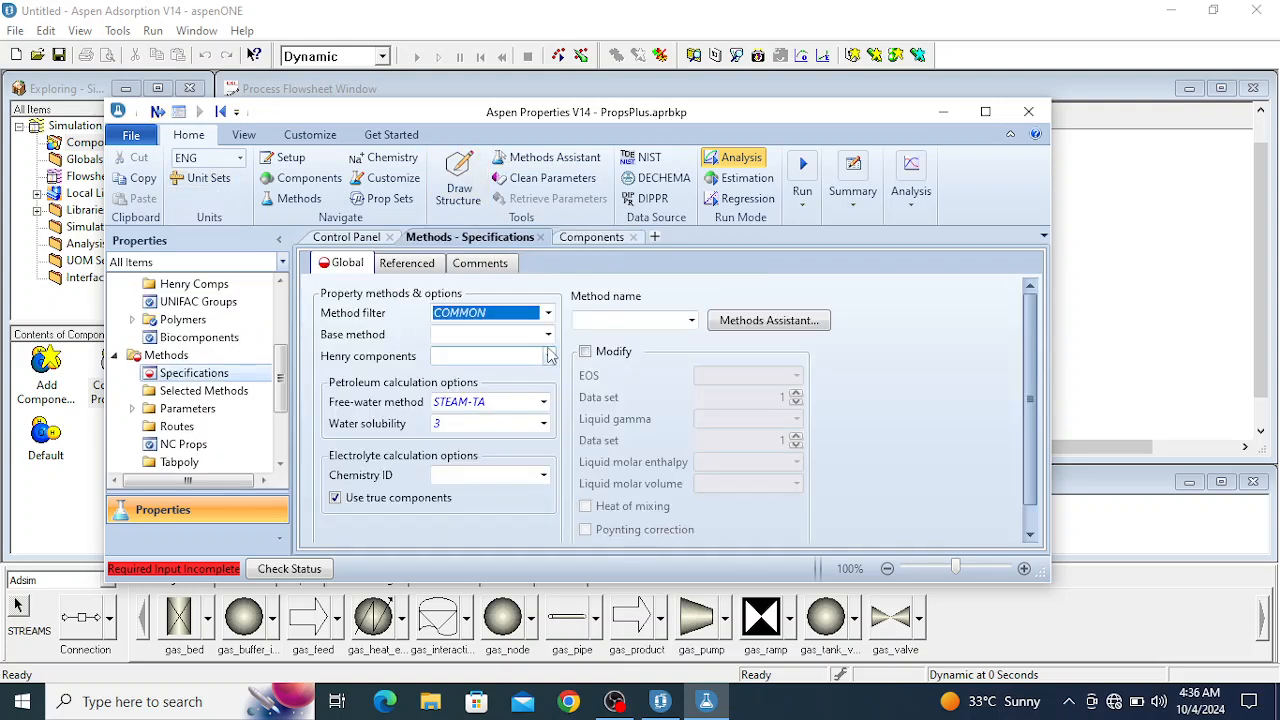
- Set the base property method to PENG-ROB and run the property setup
click(548, 336)
click(548, 336)
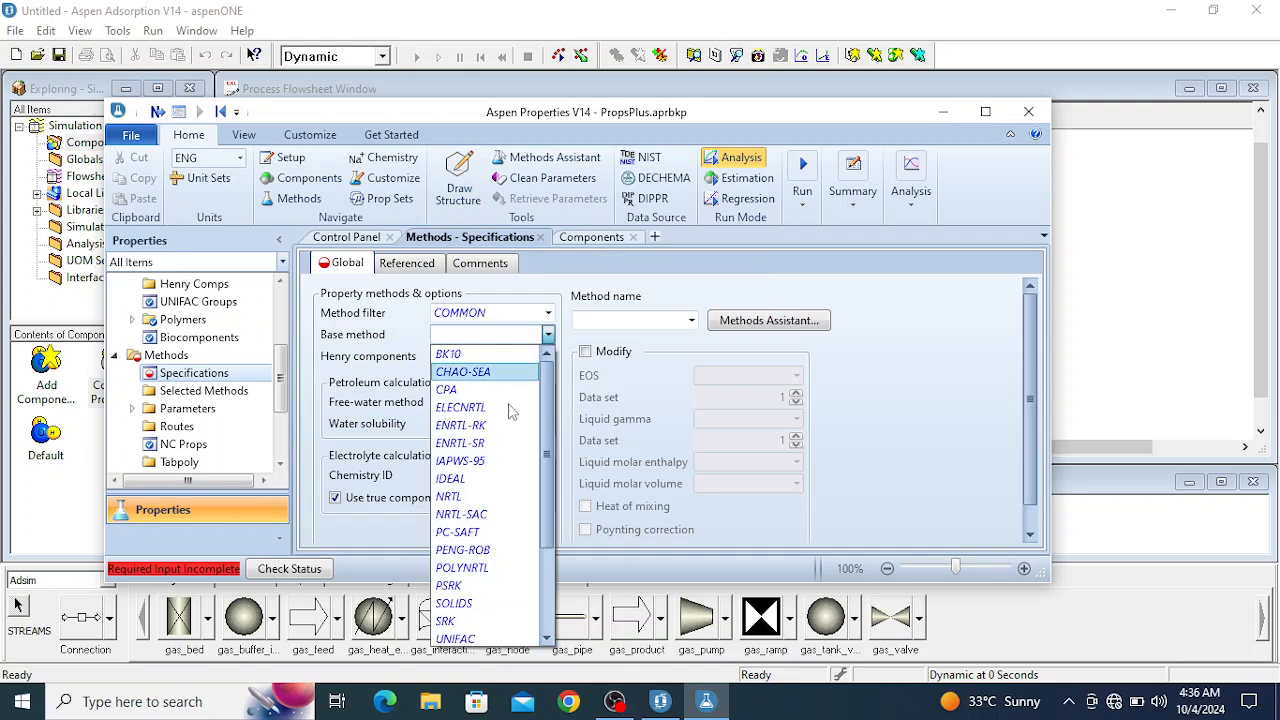
click(470, 552)
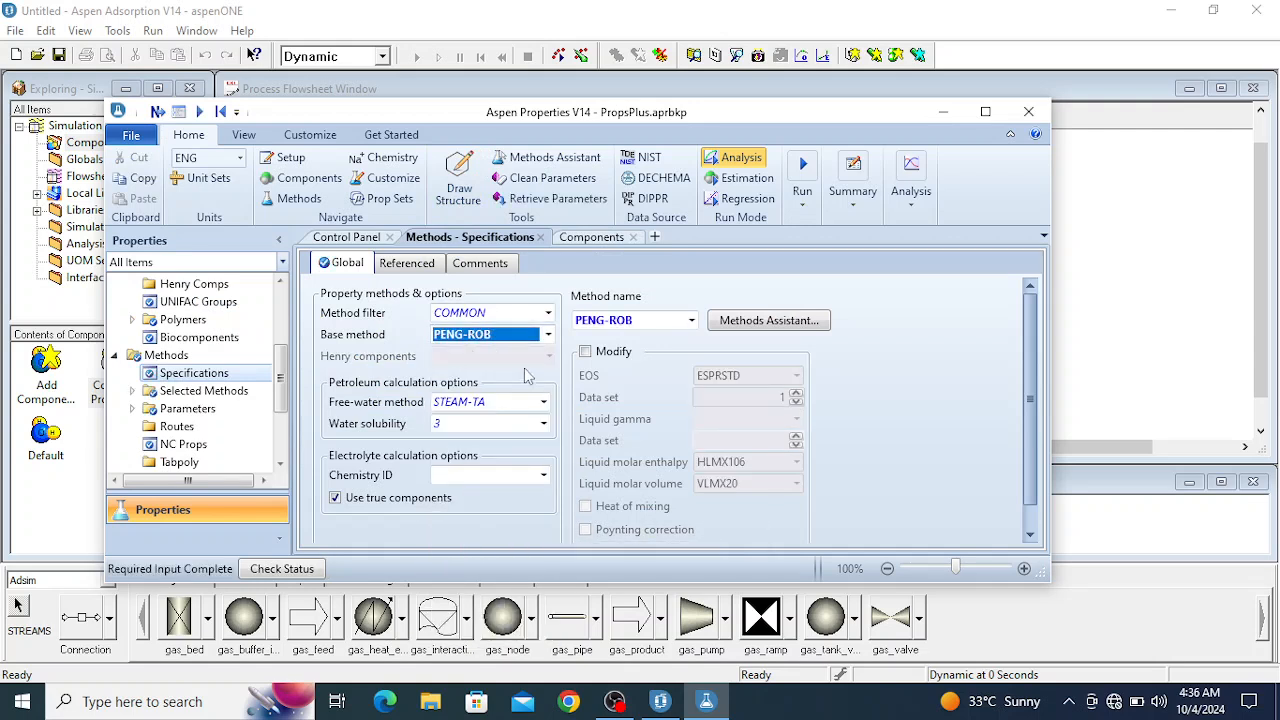
click(157, 112)
click(520, 420)
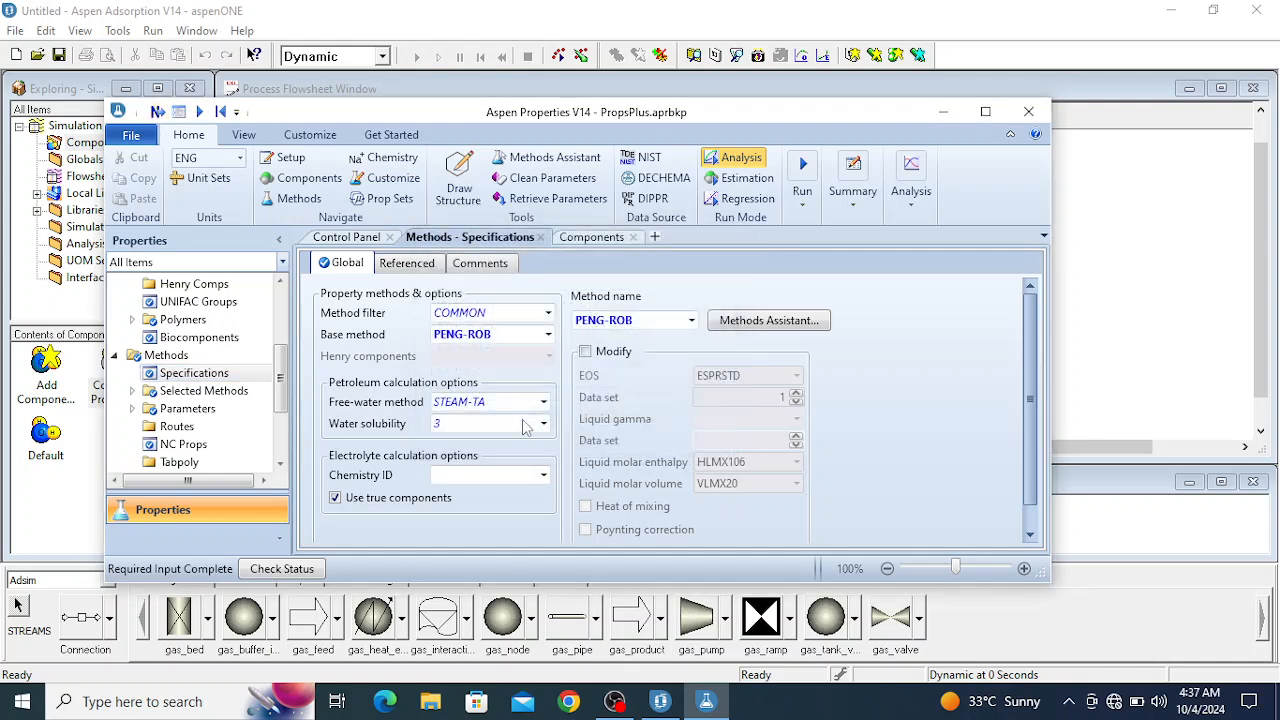
- Accept the physical properties configuration in Aspen Adsorption, check the setup run in Aspen Properties, and return to Aspen Adsorption
mouse_move(656, 701)
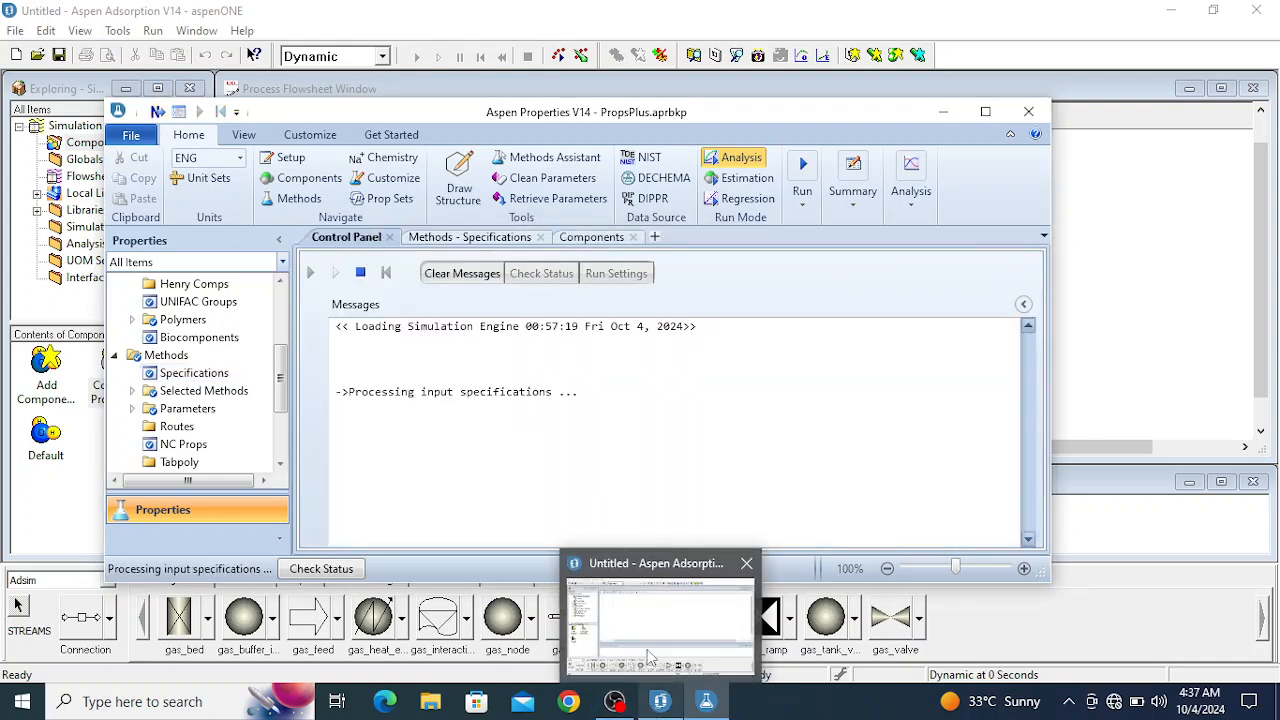
click(650, 657)
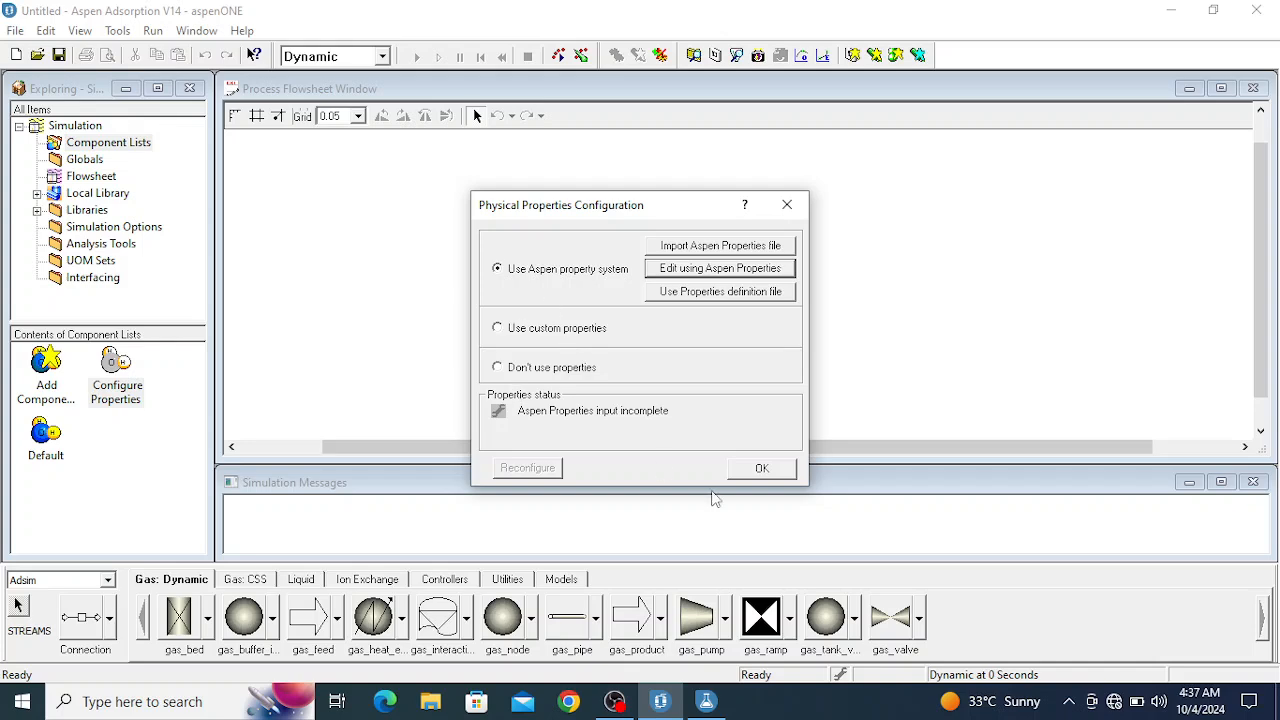
click(762, 470)
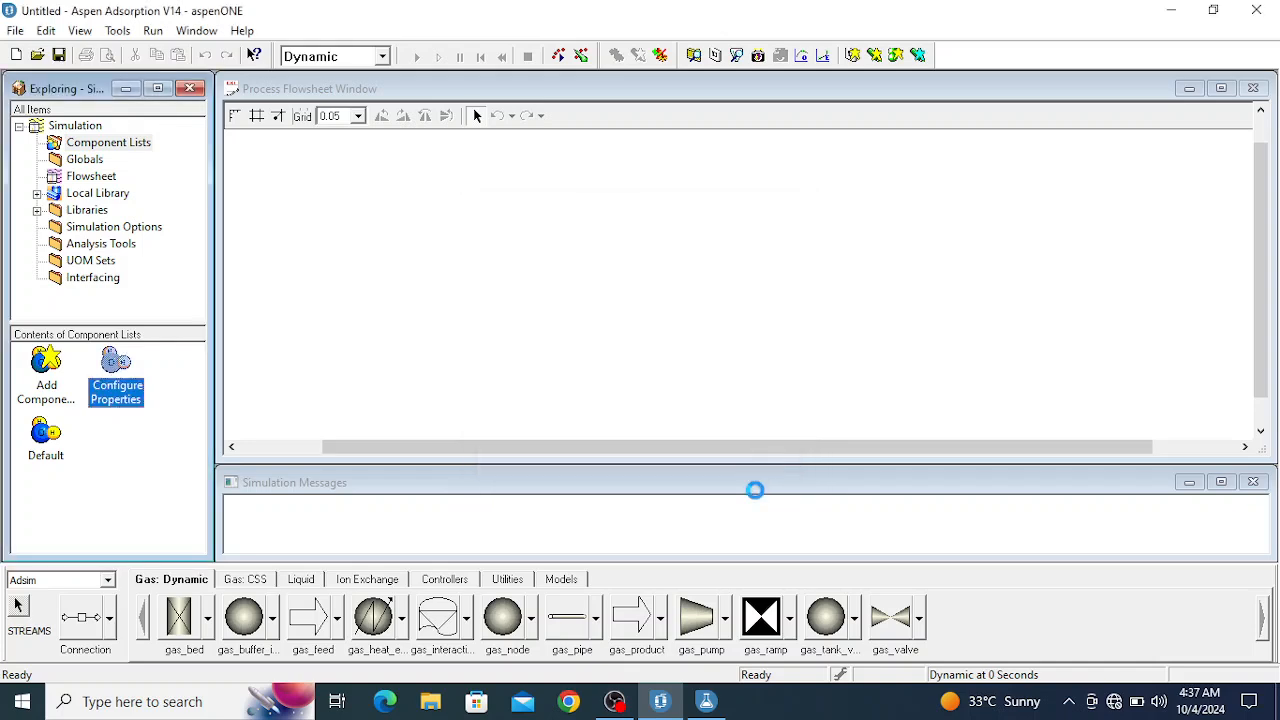
click(706, 703)
click(531, 403)
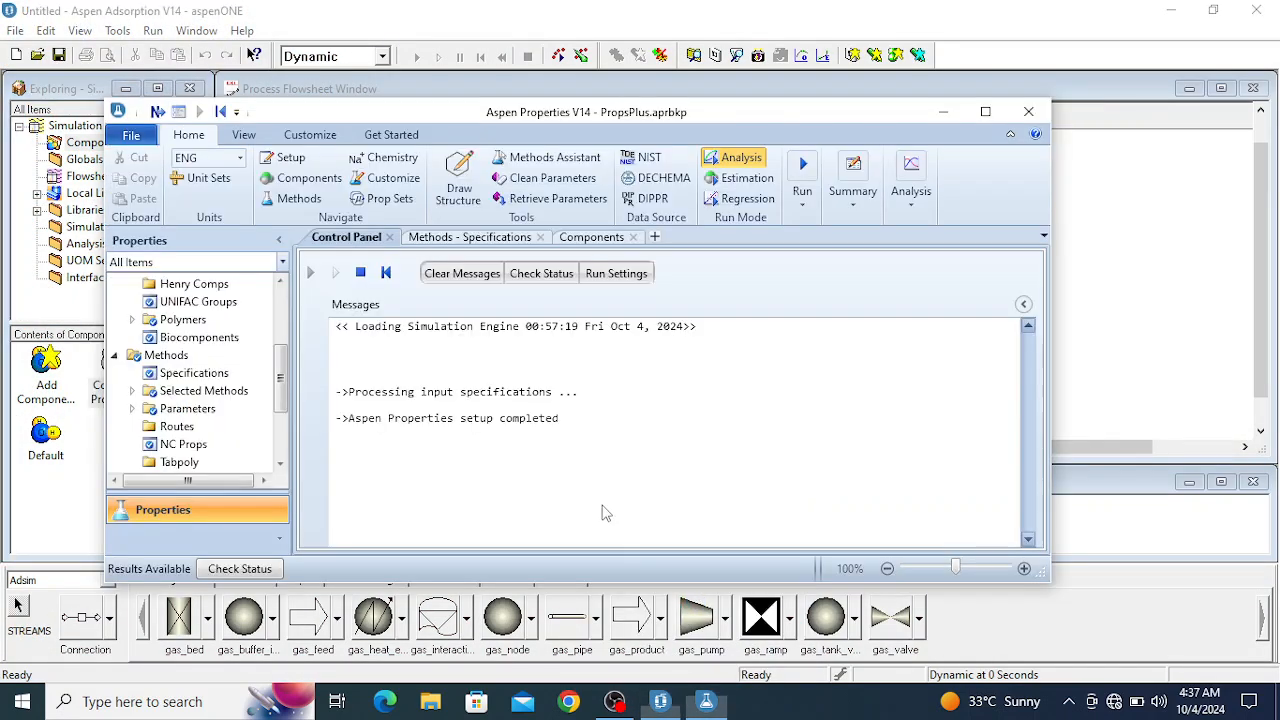
mouse_move(660, 701)
click(650, 620)
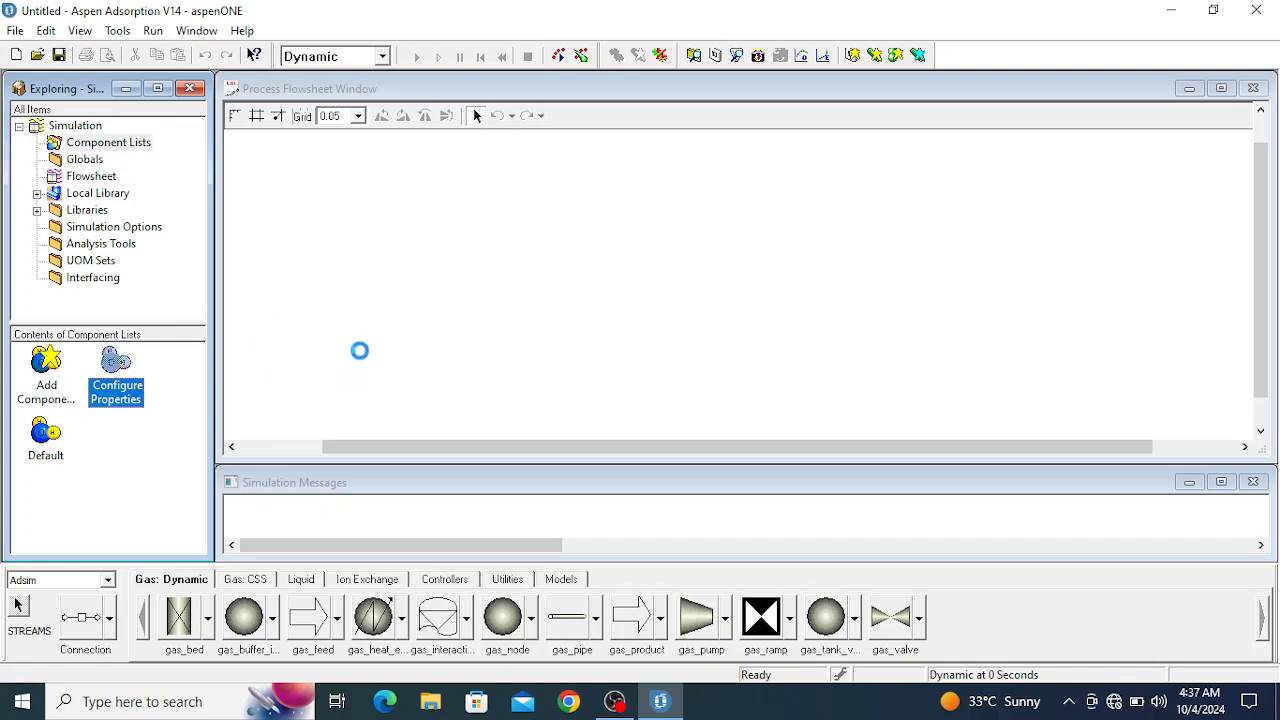
- Add PHENOL from the available components to the Default component list
double_click(46, 440)
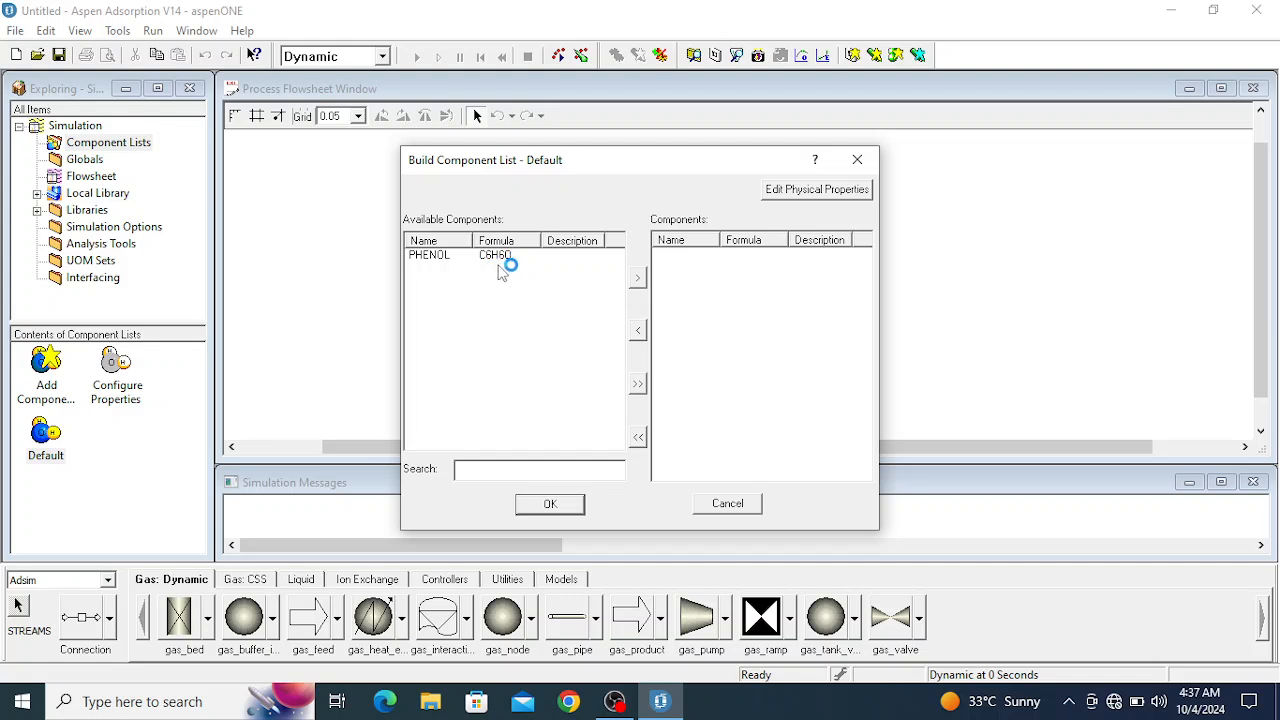
click(639, 281)
click(431, 257)
click(637, 279)
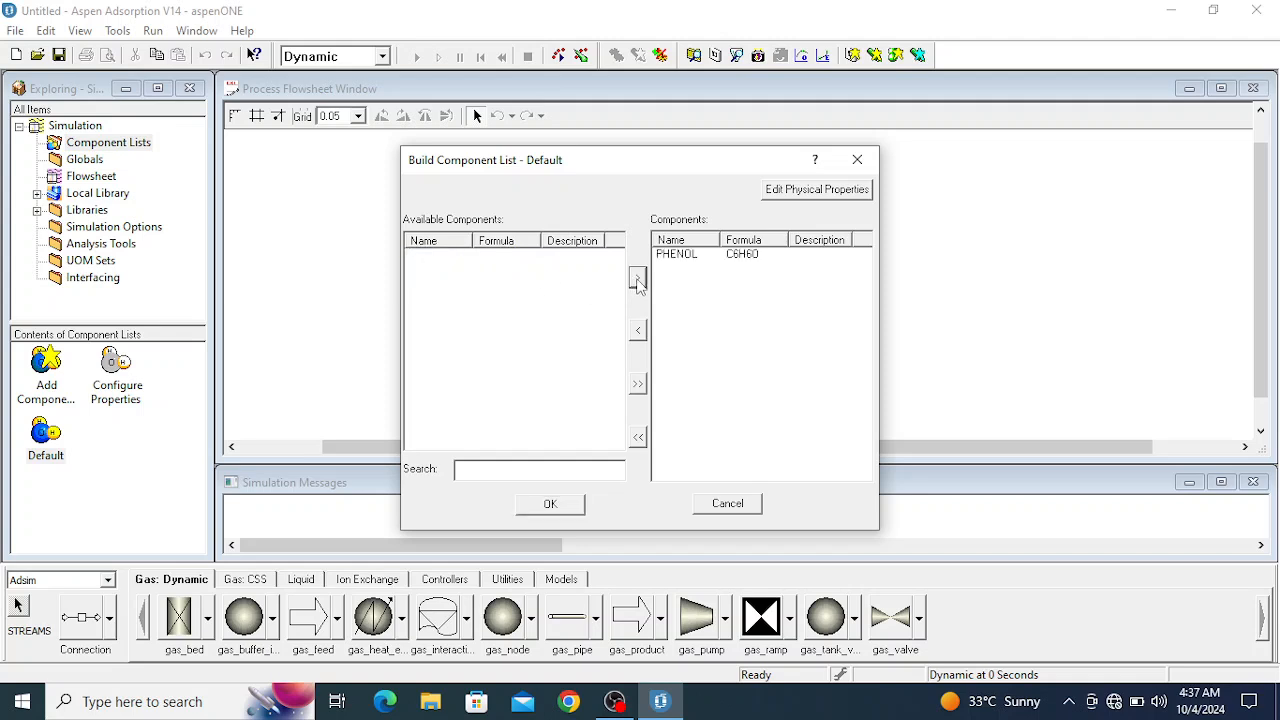
click(549, 505)
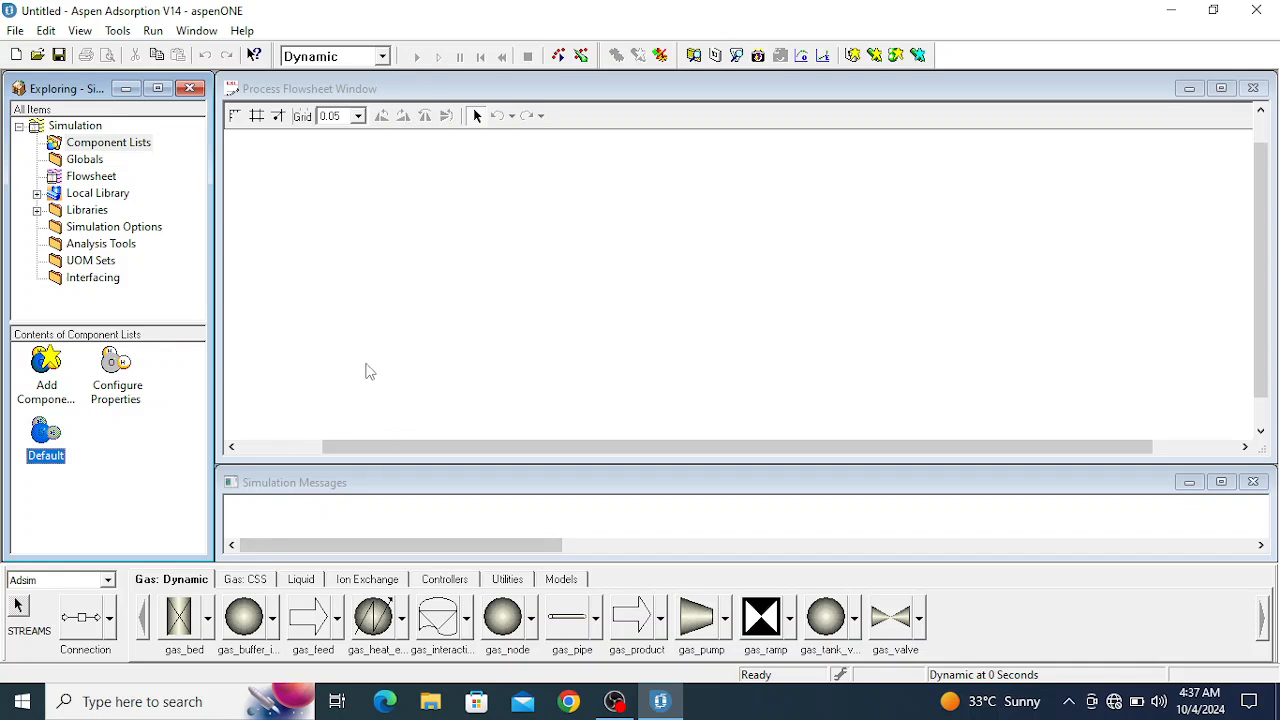
- Expand the Adsim library to show its Gas_Dynamic models
click(37, 211)
click(55, 227)
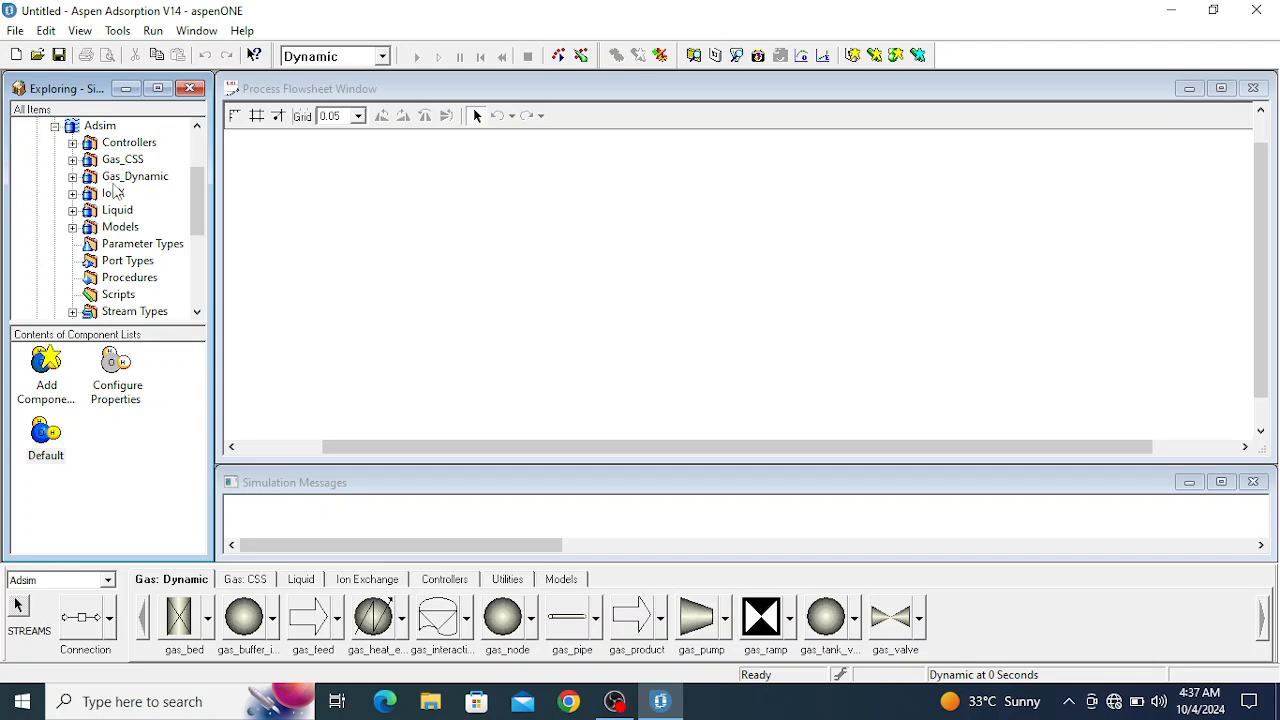
click(73, 177)
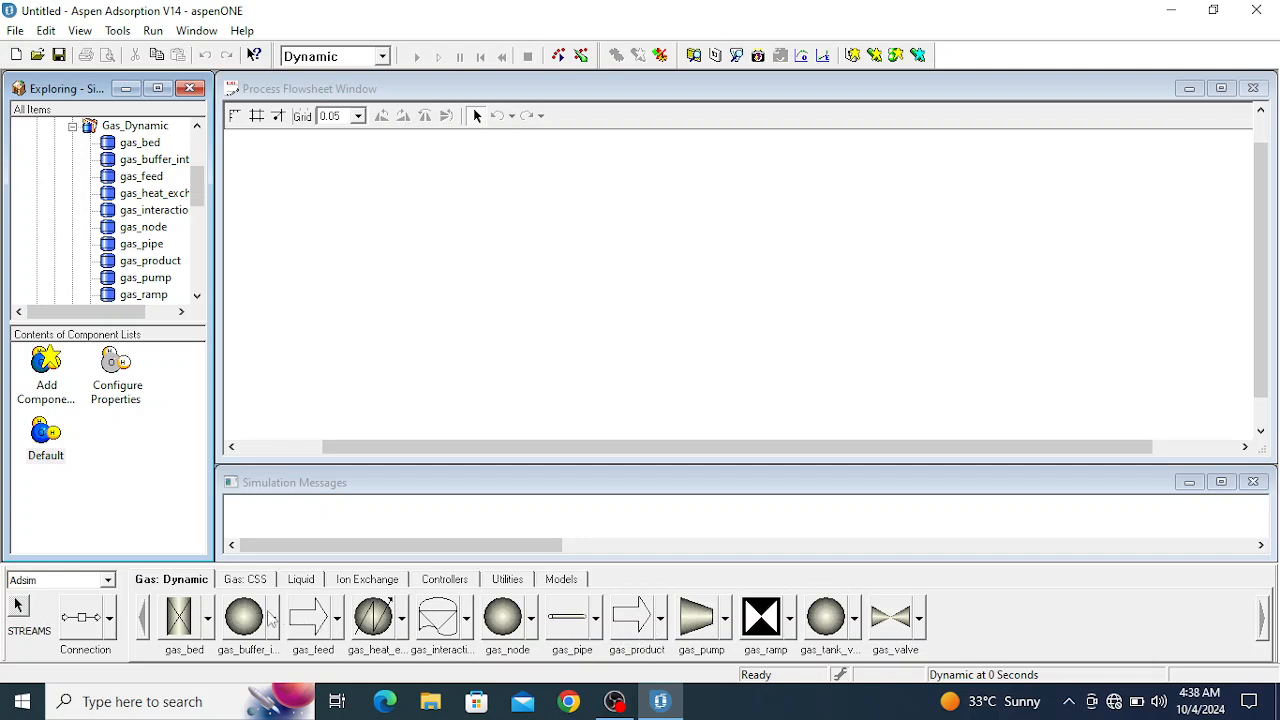
- Place a gas_bed on the flowsheet, with a gas_feed to its lower left and a gas_product to its upper right
click(180, 616)
click(685, 260)
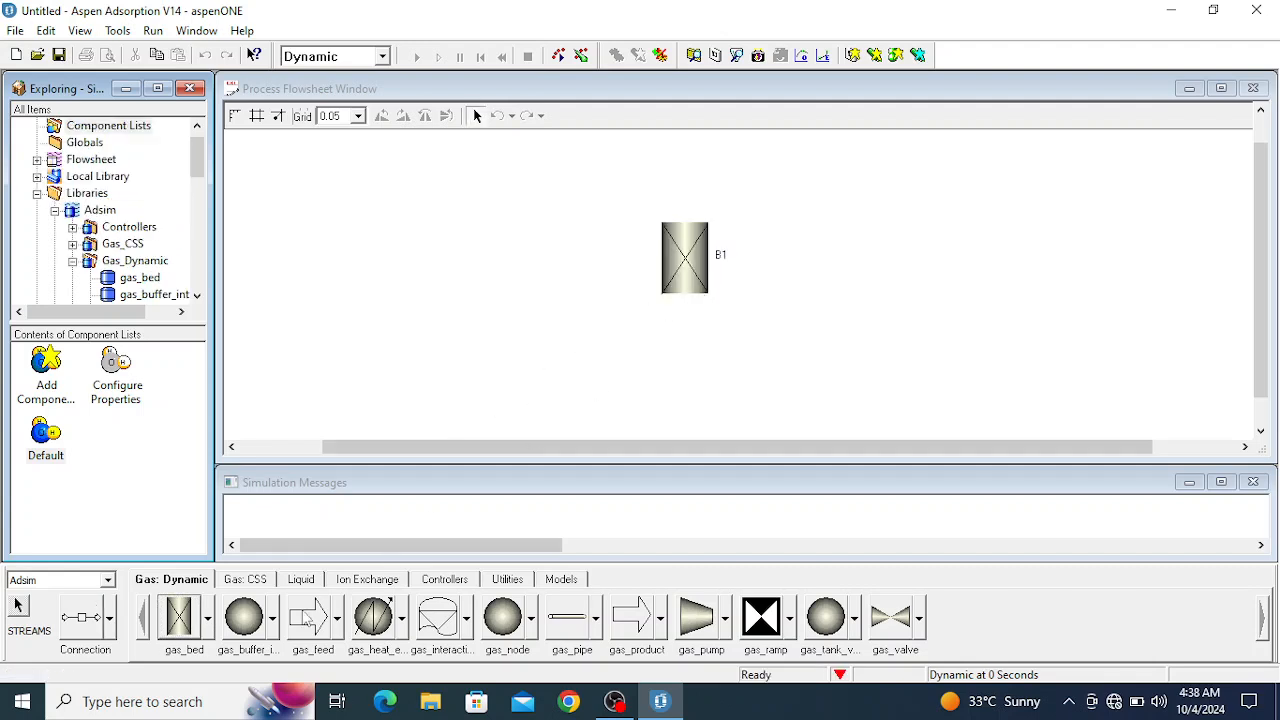
click(526, 369)
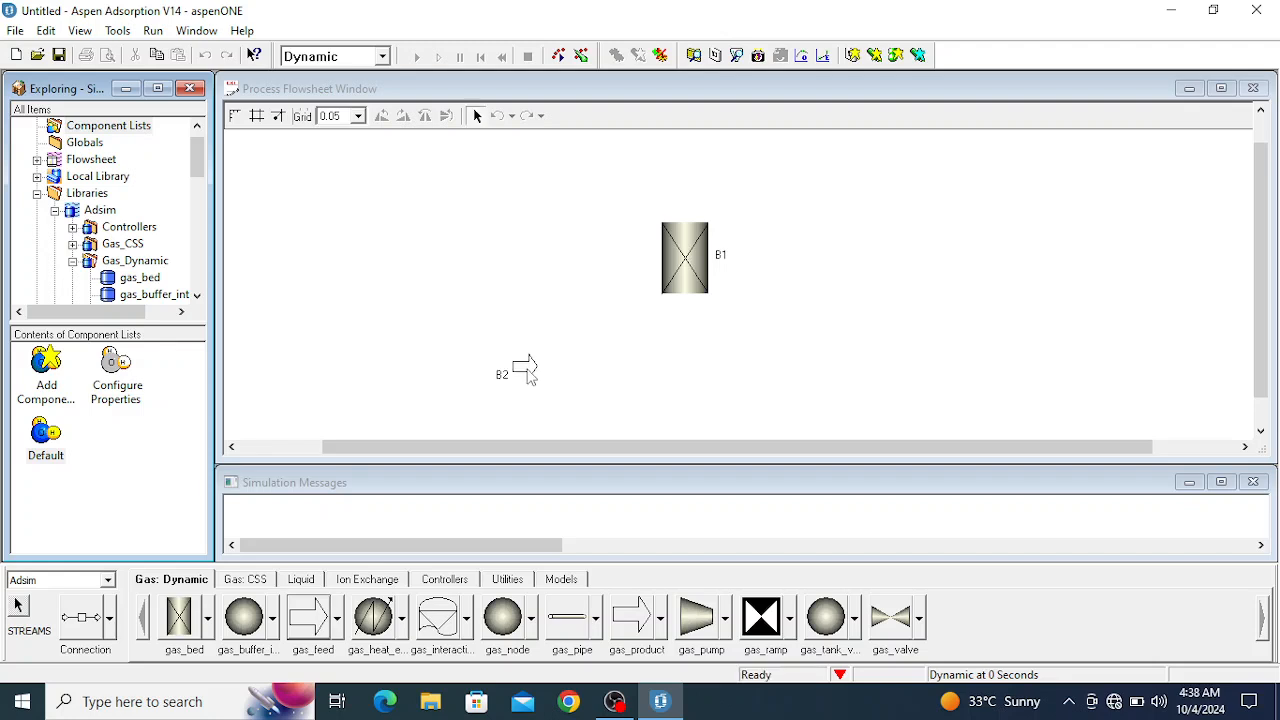
click(631, 627)
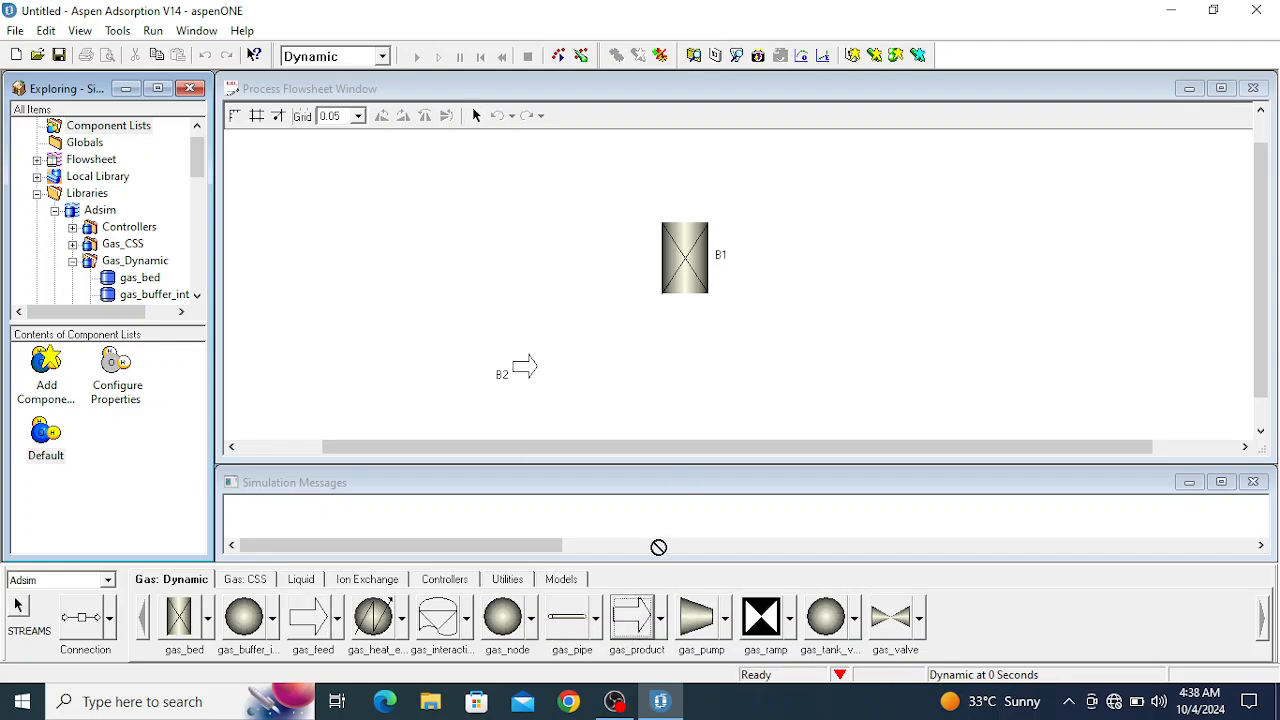
click(796, 168)
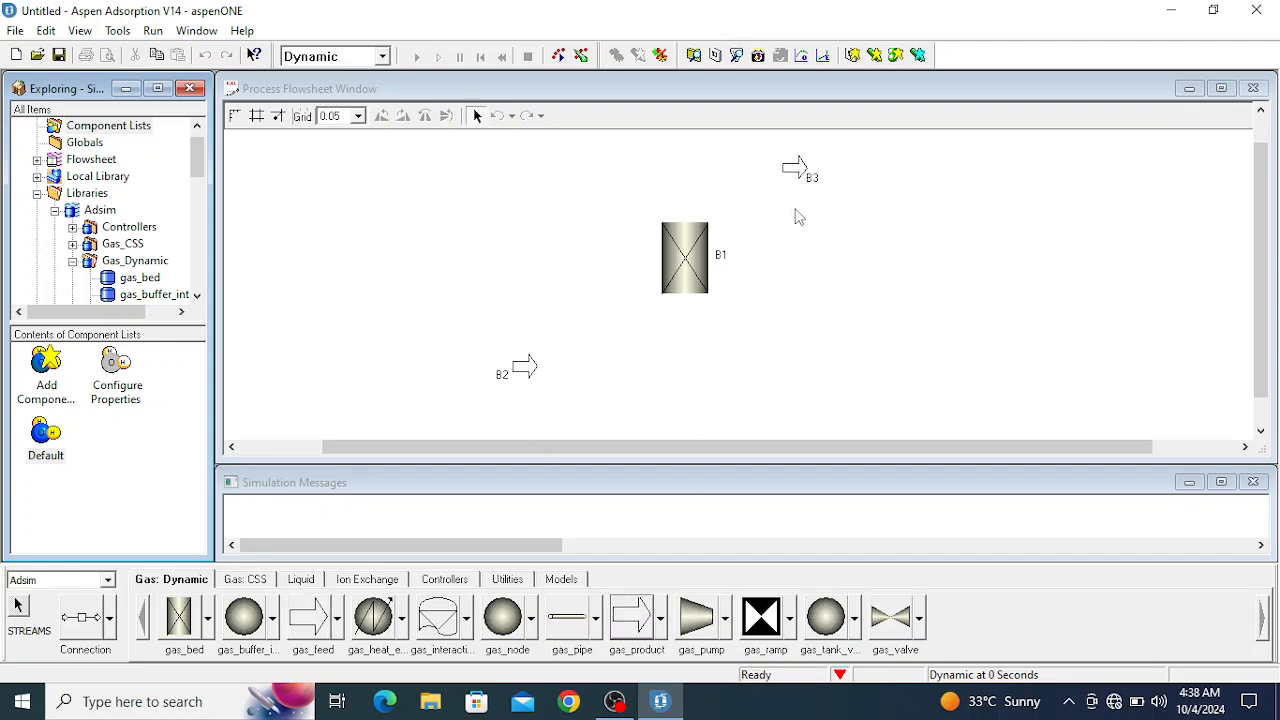
- Rename the gas_feed block as FEED
click(524, 367)
right_click(512, 366)
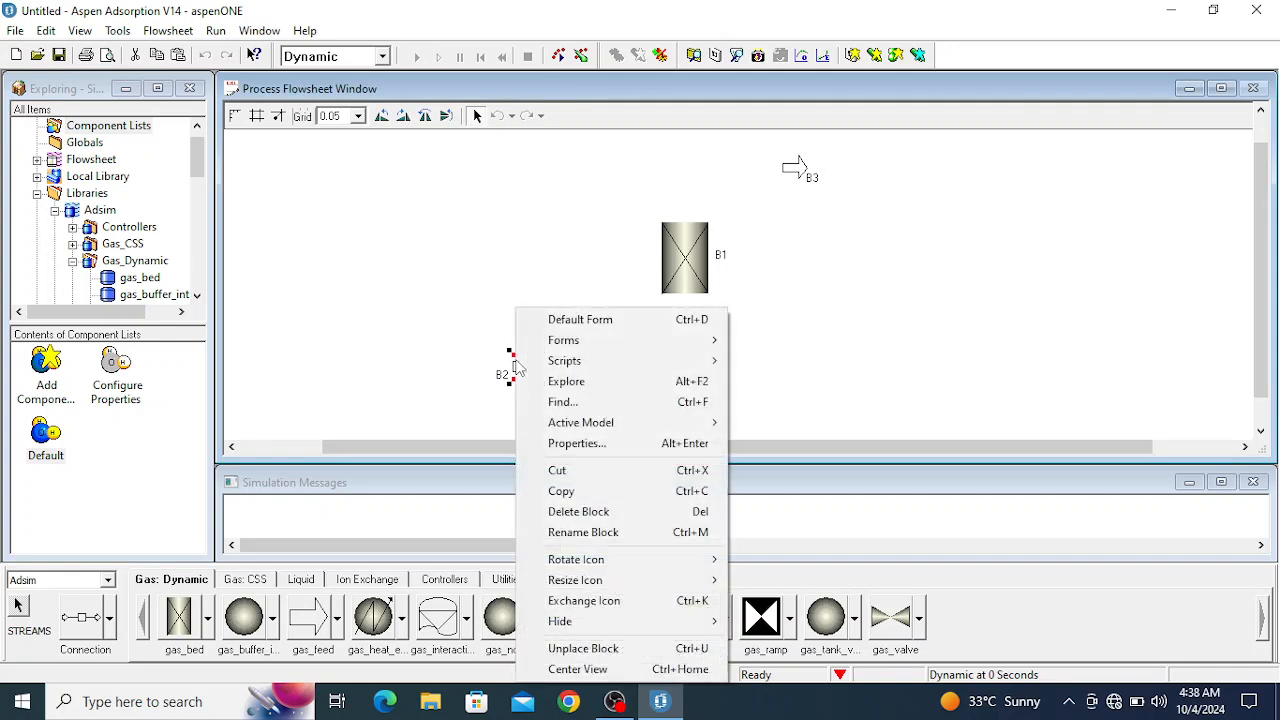
click(567, 535)
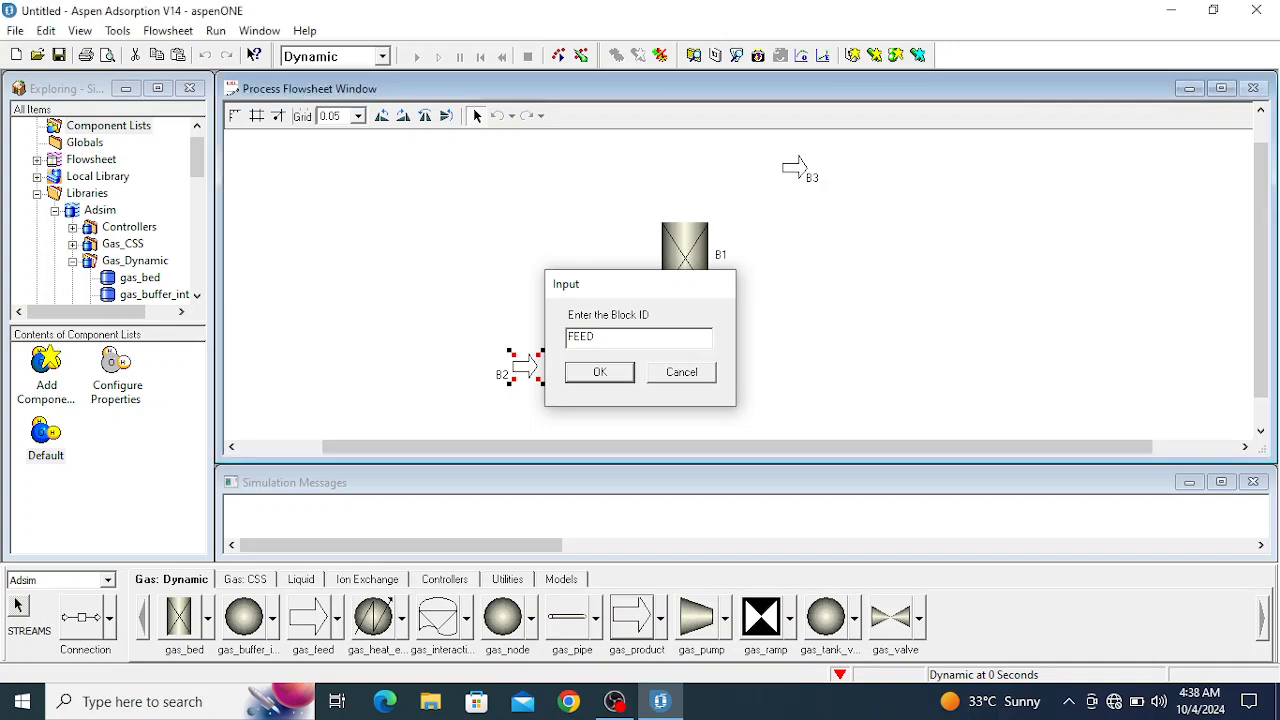
click(622, 378)
- Rename the gas_bed block as BED
right_click(723, 258)
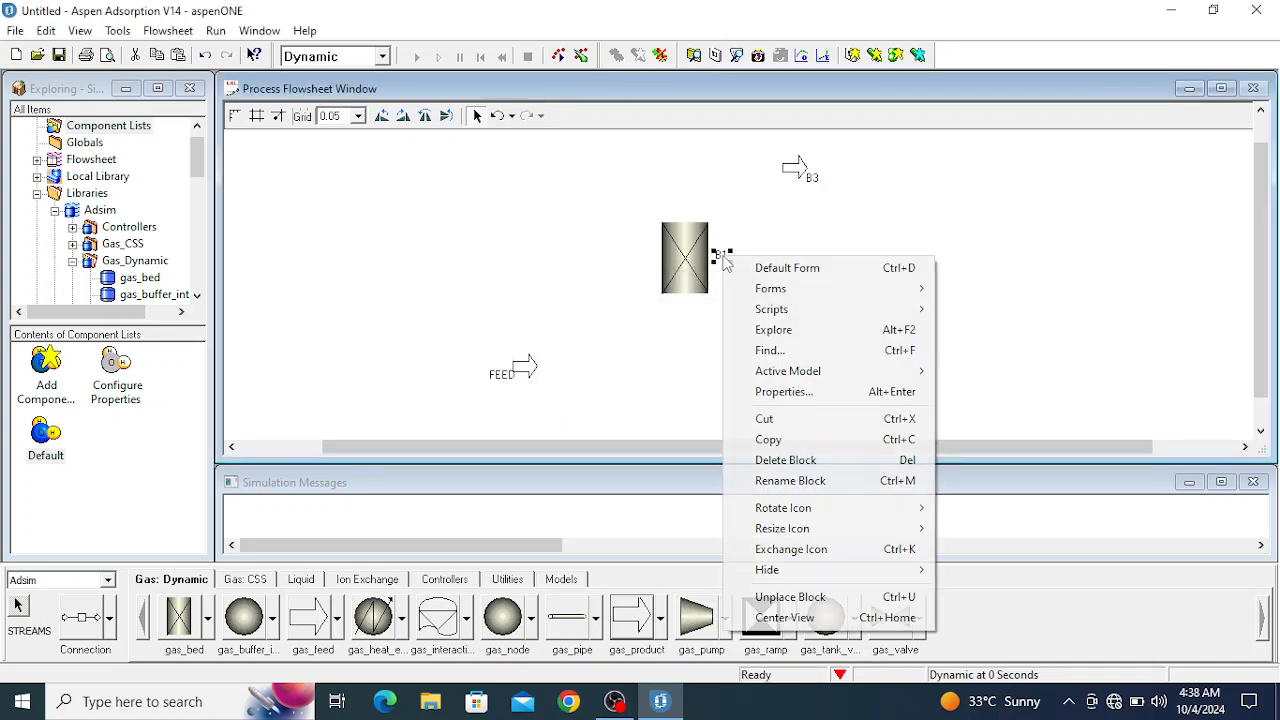
click(757, 490)
text(BED)
key(Return)
- Rename the gas_product block as PRODUCT
click(805, 172)
right_click(805, 172)
click(850, 400)
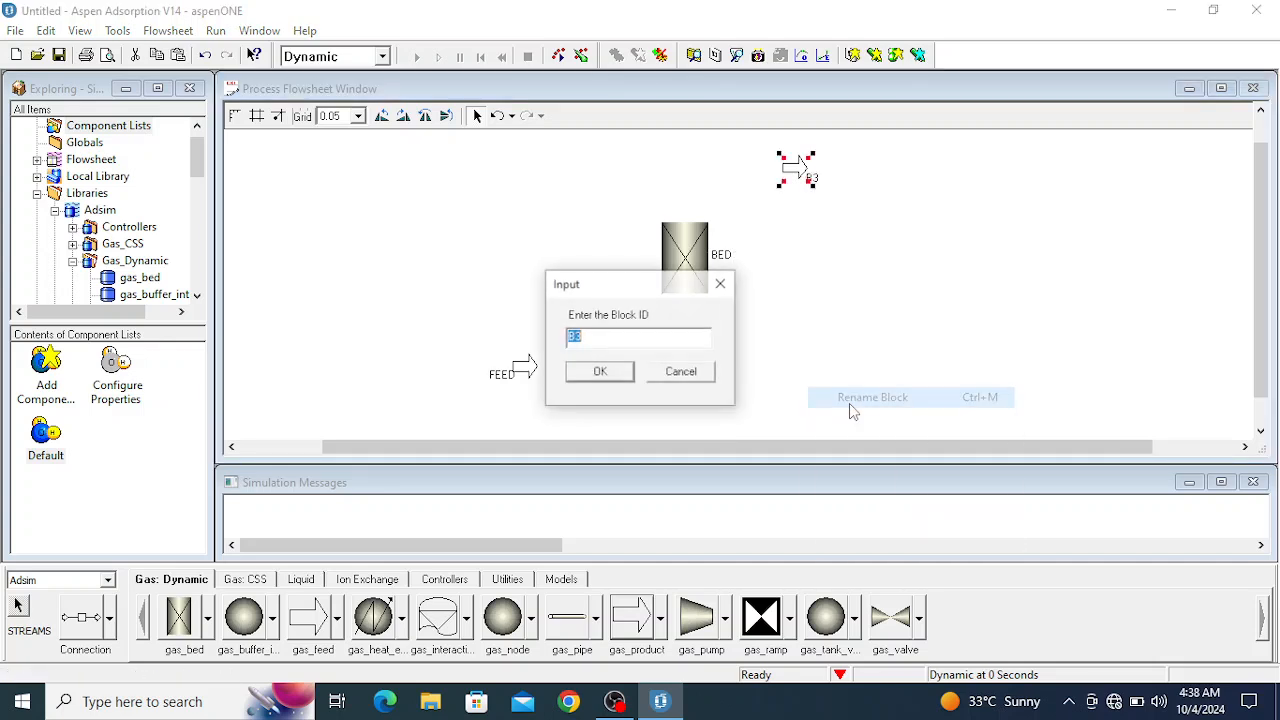
text(PRODUCT)
key(Return)
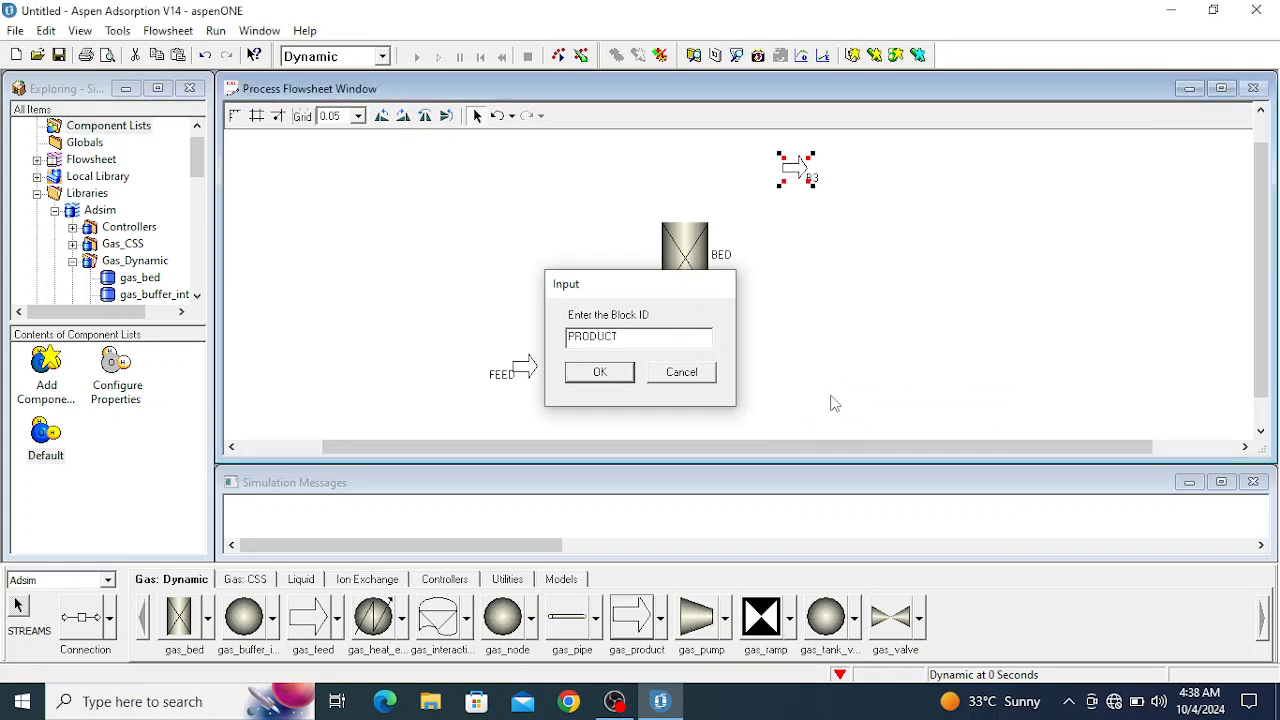
- Reposition the block labels so PRODUCT and FEED sit below their arrows and BED sits clear of the bed's right side
click(822, 311)
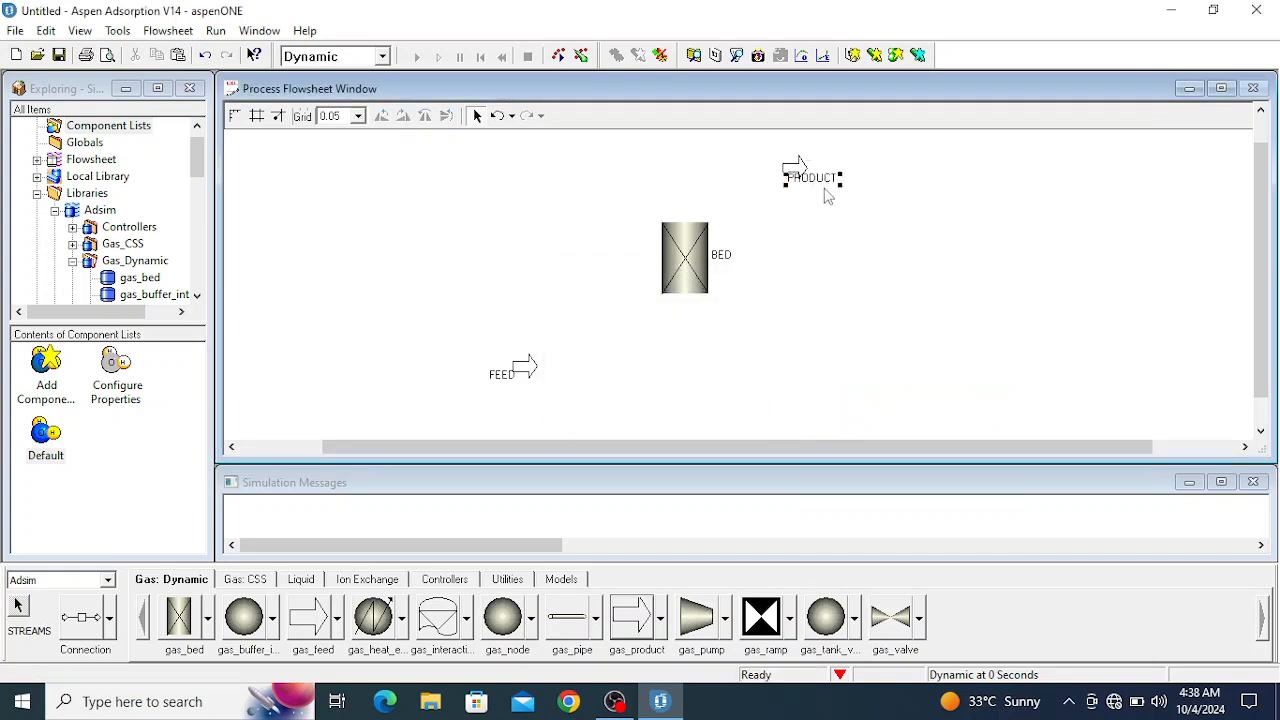
drag(826, 193, 824, 196)
click(723, 256)
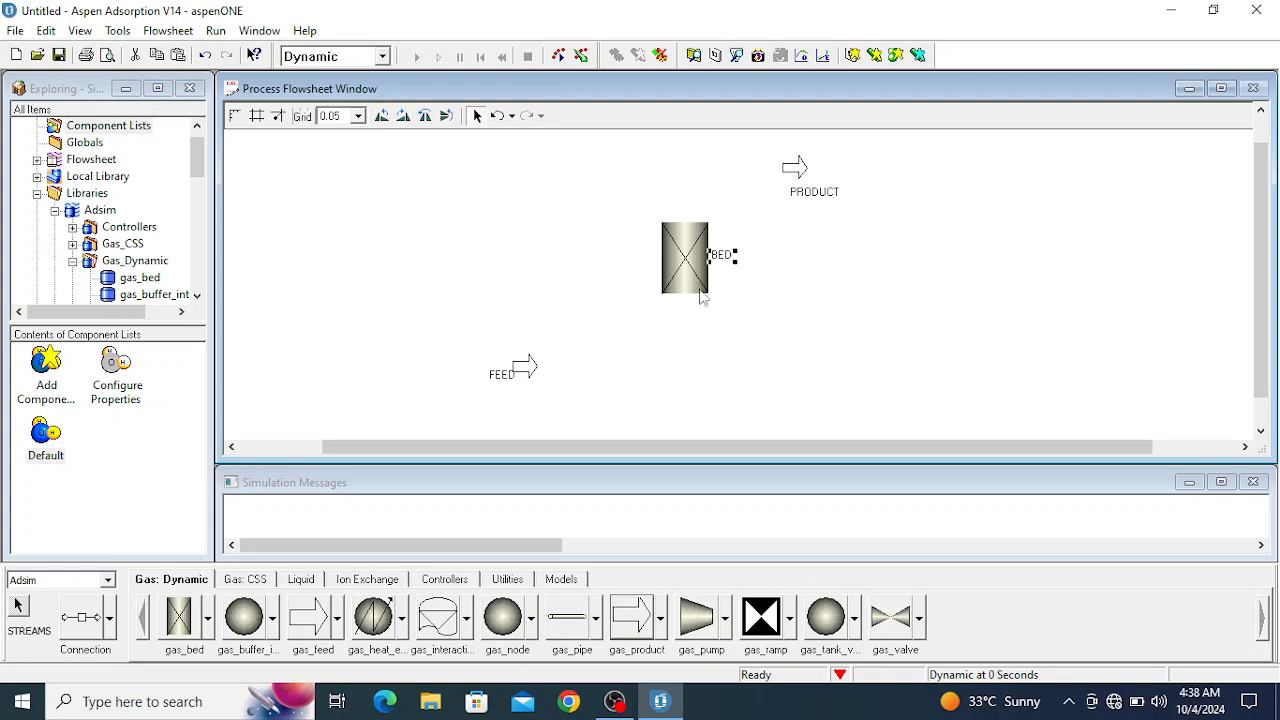
click(724, 292)
drag(721, 254, 737, 264)
click(718, 299)
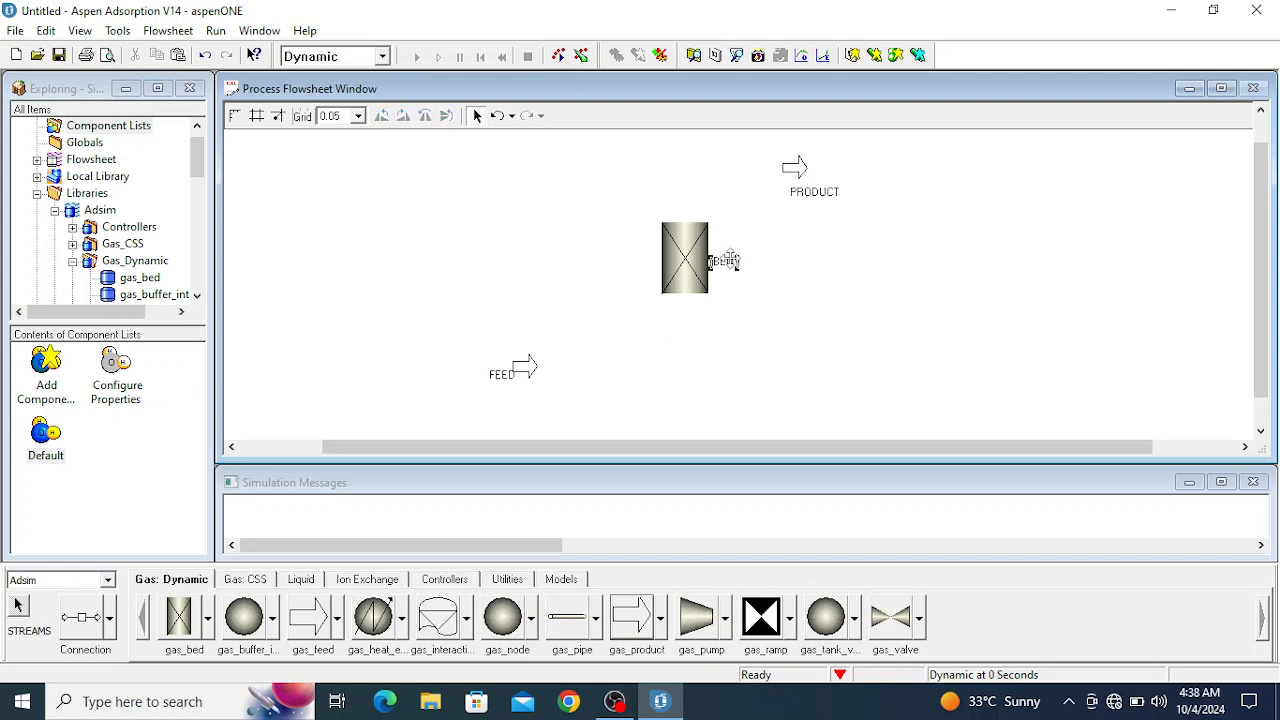
click(510, 378)
drag(512, 381, 532, 396)
click(608, 386)
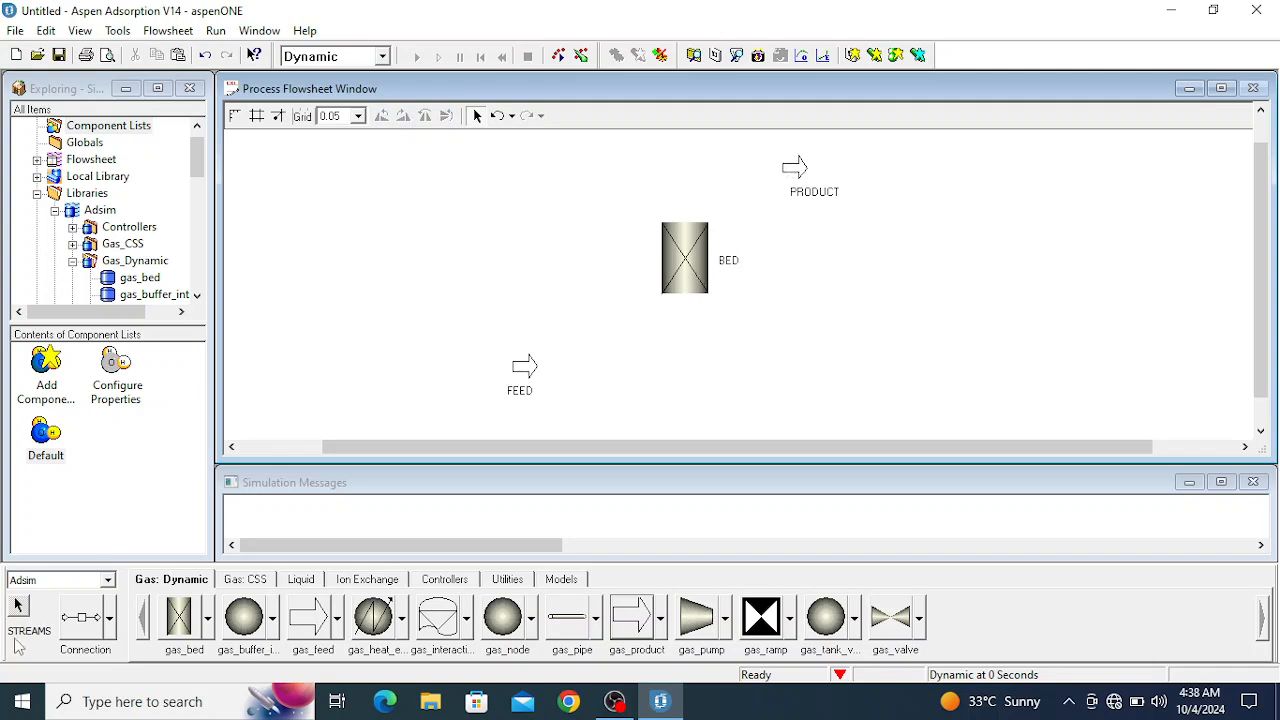
- Connect FEED to the BED inlet and the BED outlet to PRODUCT using gas_Material_Connection streams
click(110, 618)
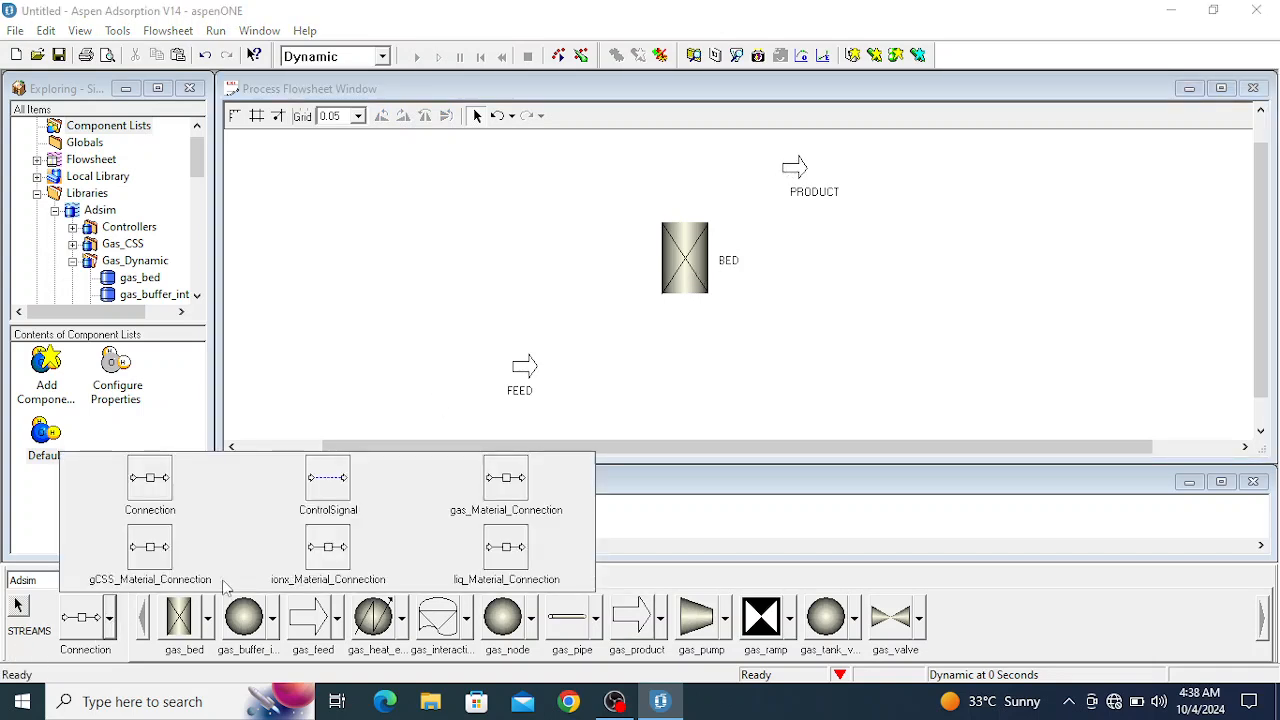
click(505, 488)
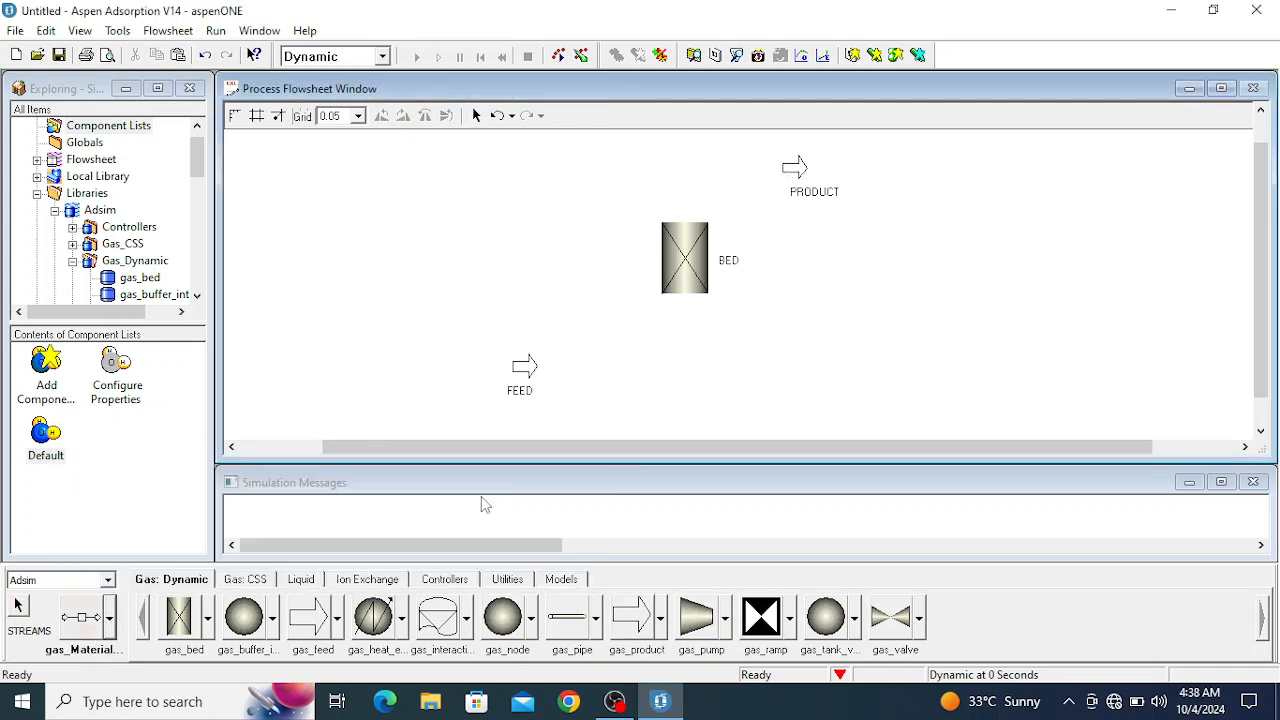
click(553, 367)
click(686, 300)
click(685, 212)
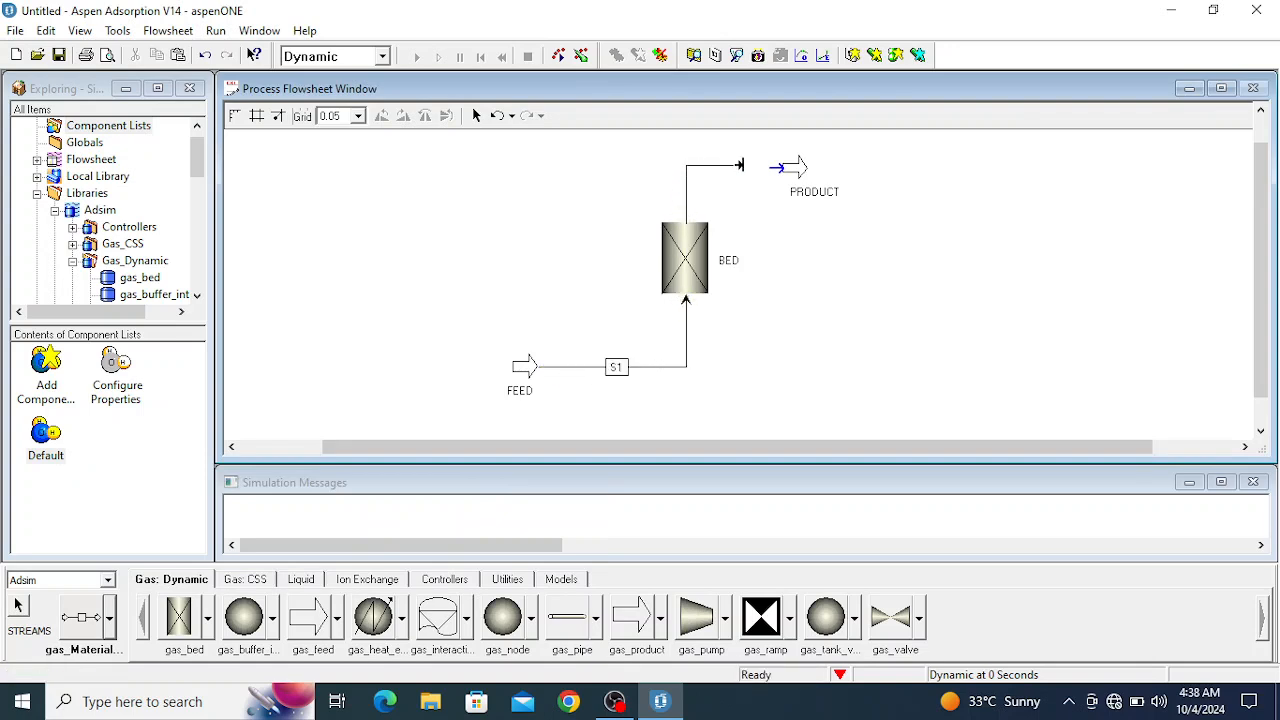
click(776, 168)
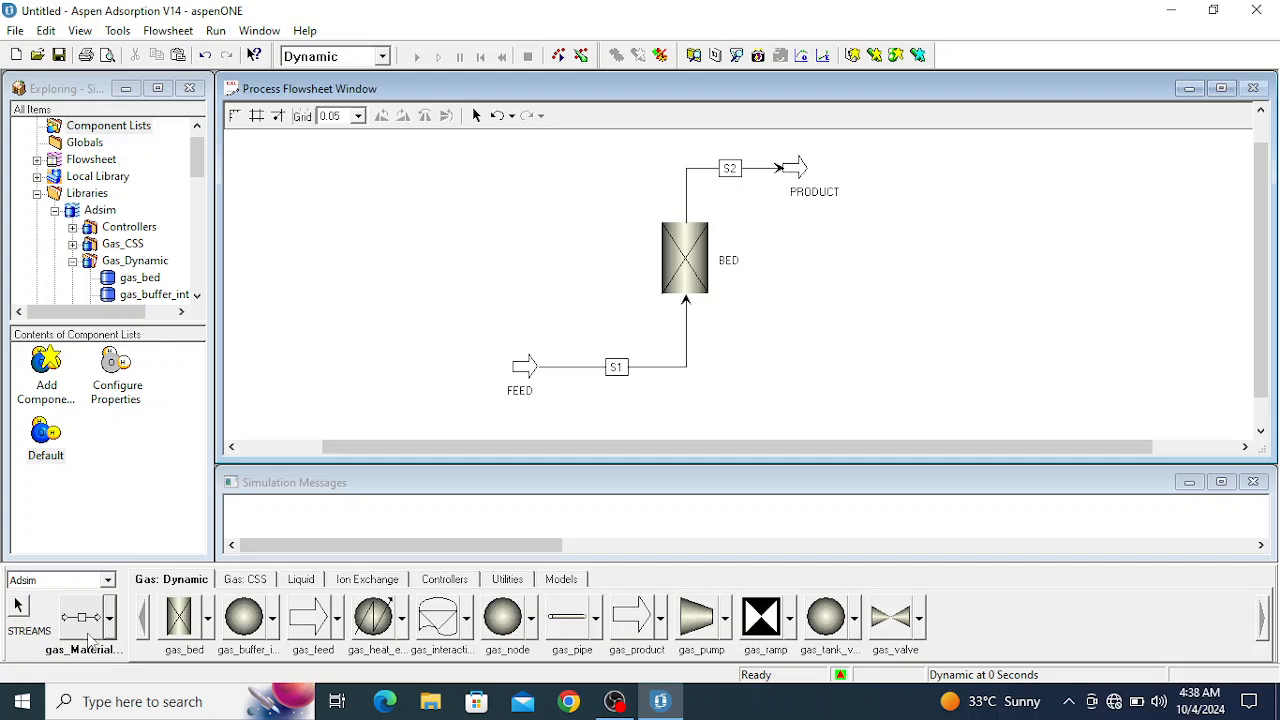
click(17, 605)
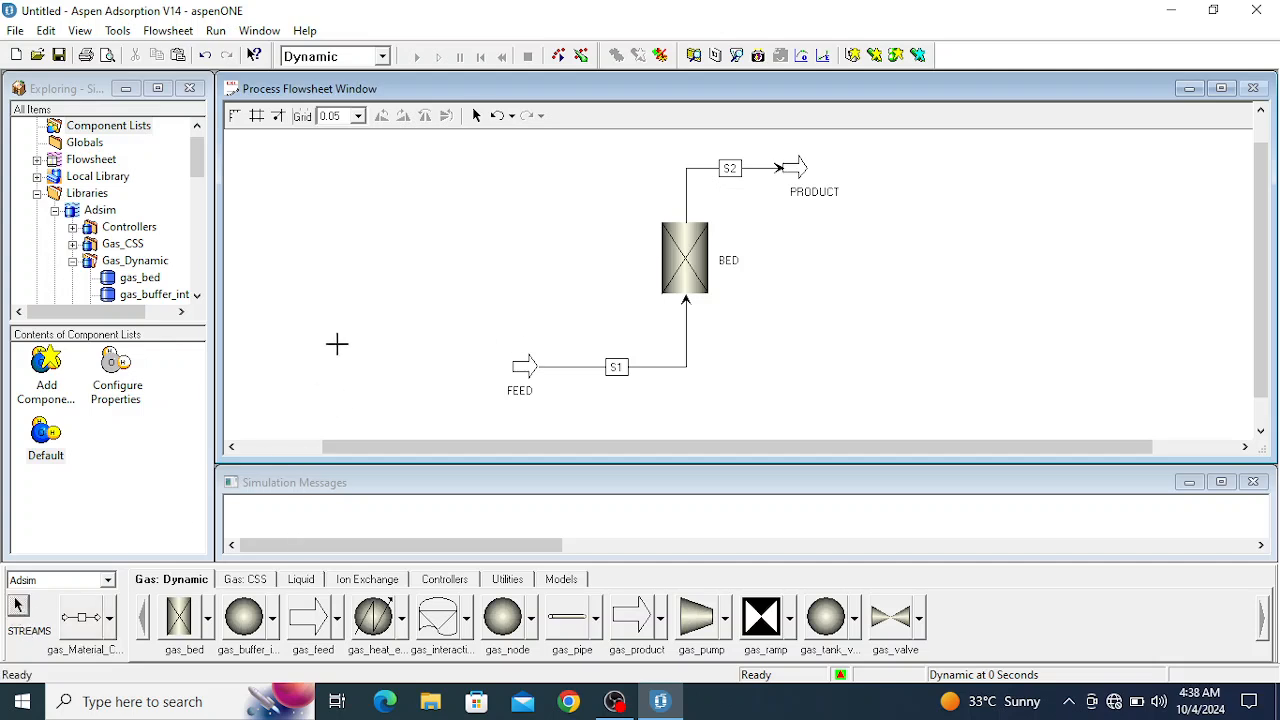
- Specify the FEED block with a forward temperature of 300 K and a boundary pressure of 5 bar
click(528, 370)
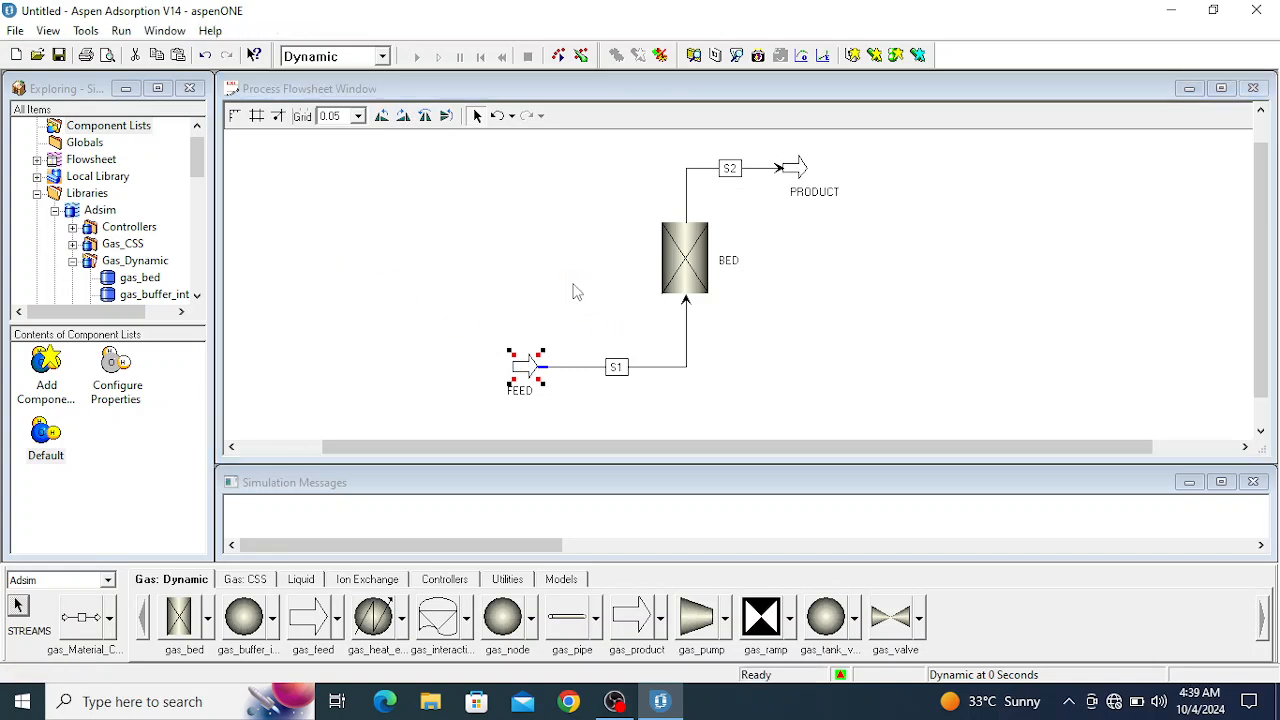
click(402, 262)
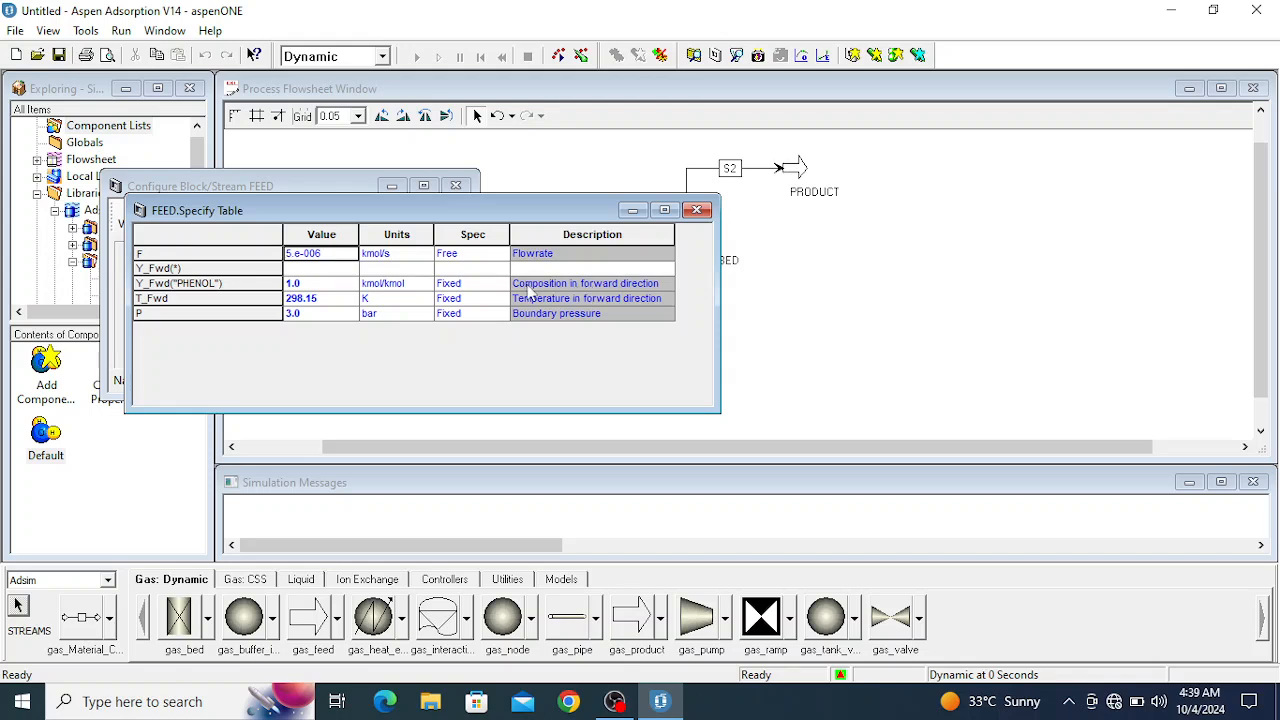
text(300)
key(Return)
click(290, 317)
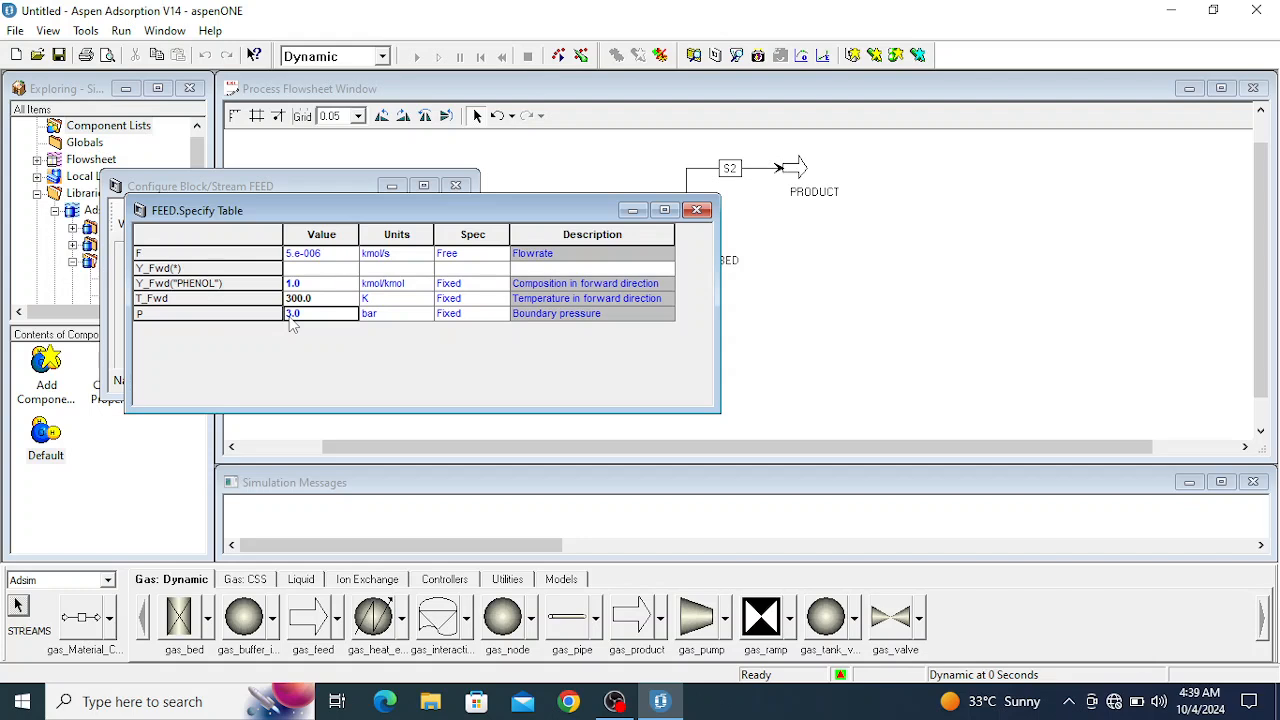
text(5)
key(Return)
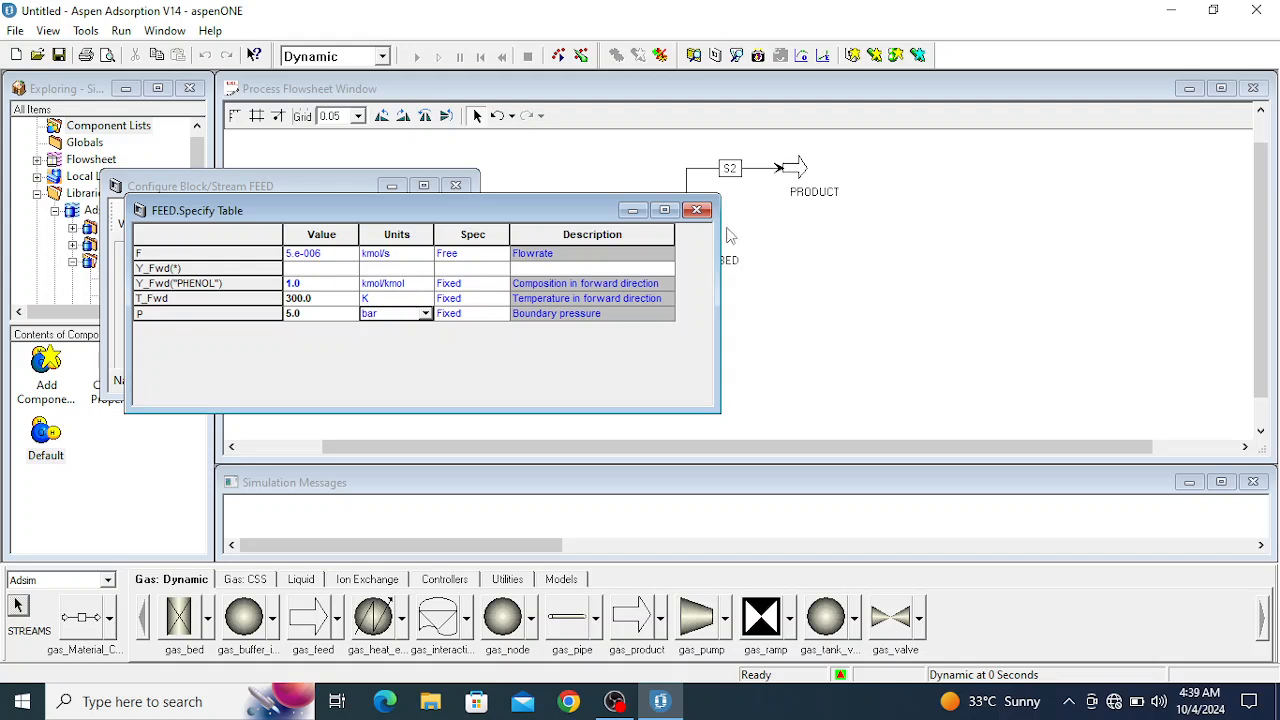
click(697, 209)
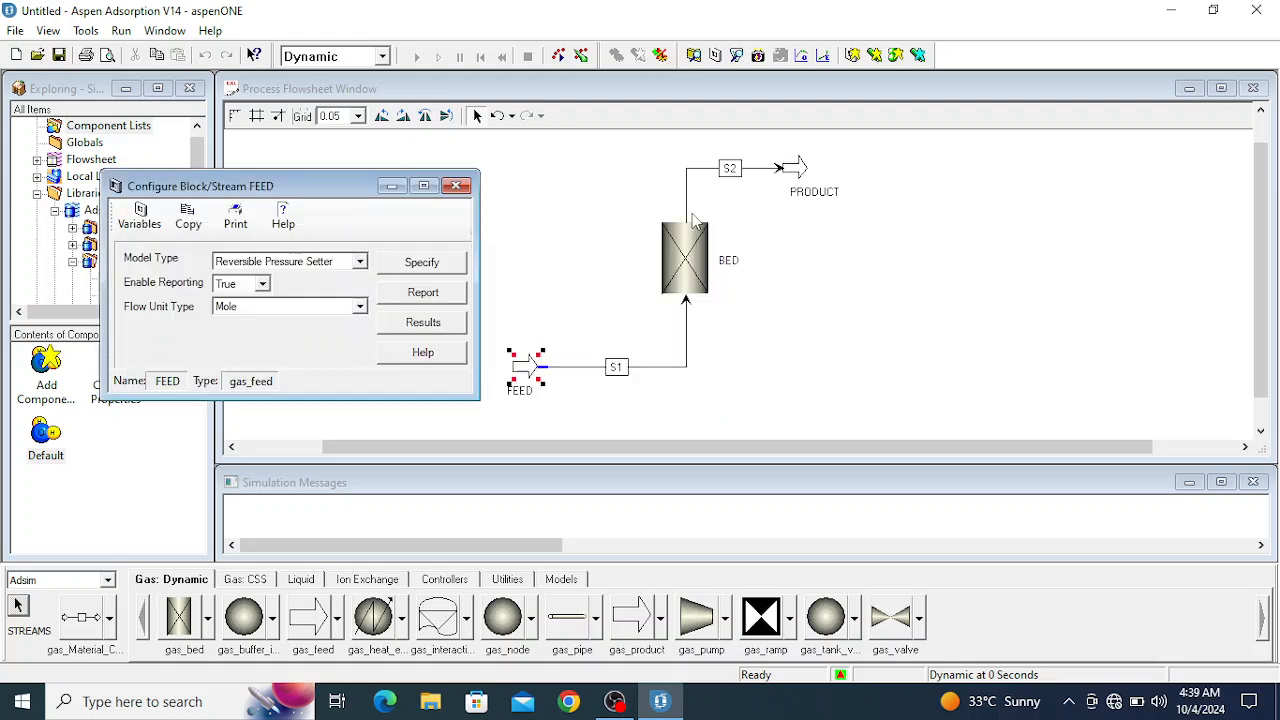
click(457, 187)
- Open the configuration of the adsorbent layer inside the BED block
click(690, 250)
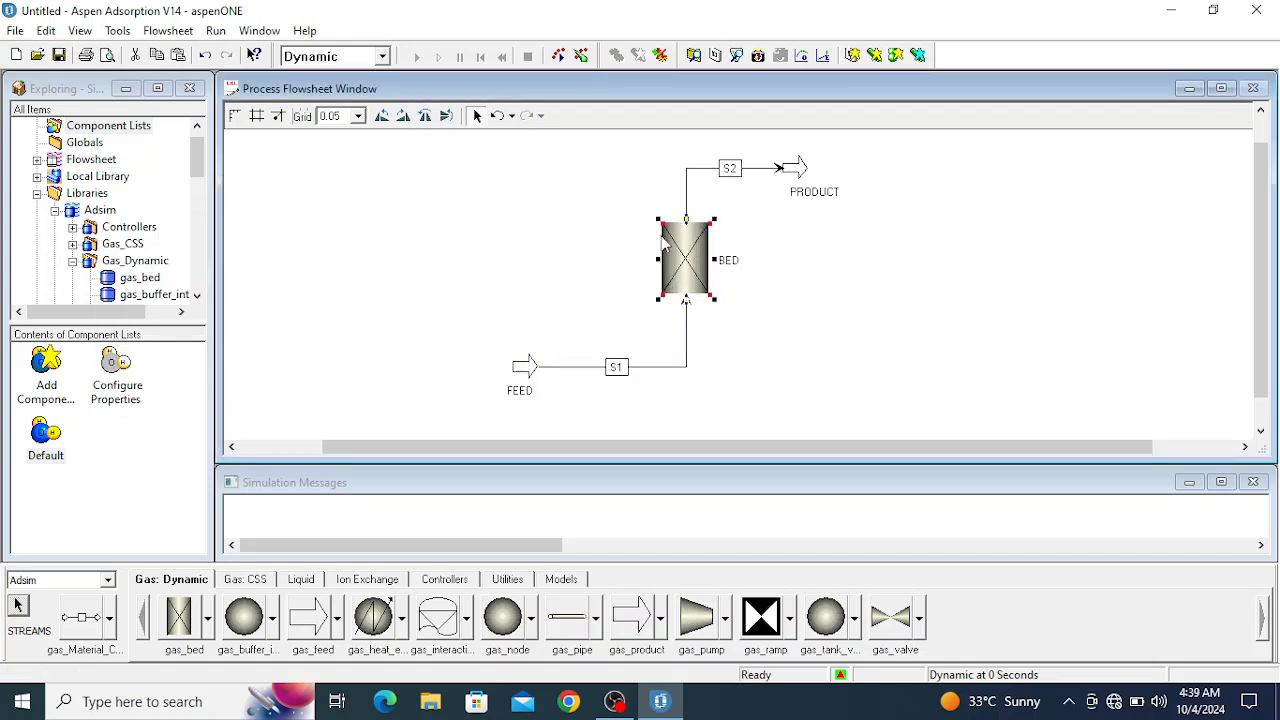
double_click(668, 268)
drag(443, 245, 543, 96)
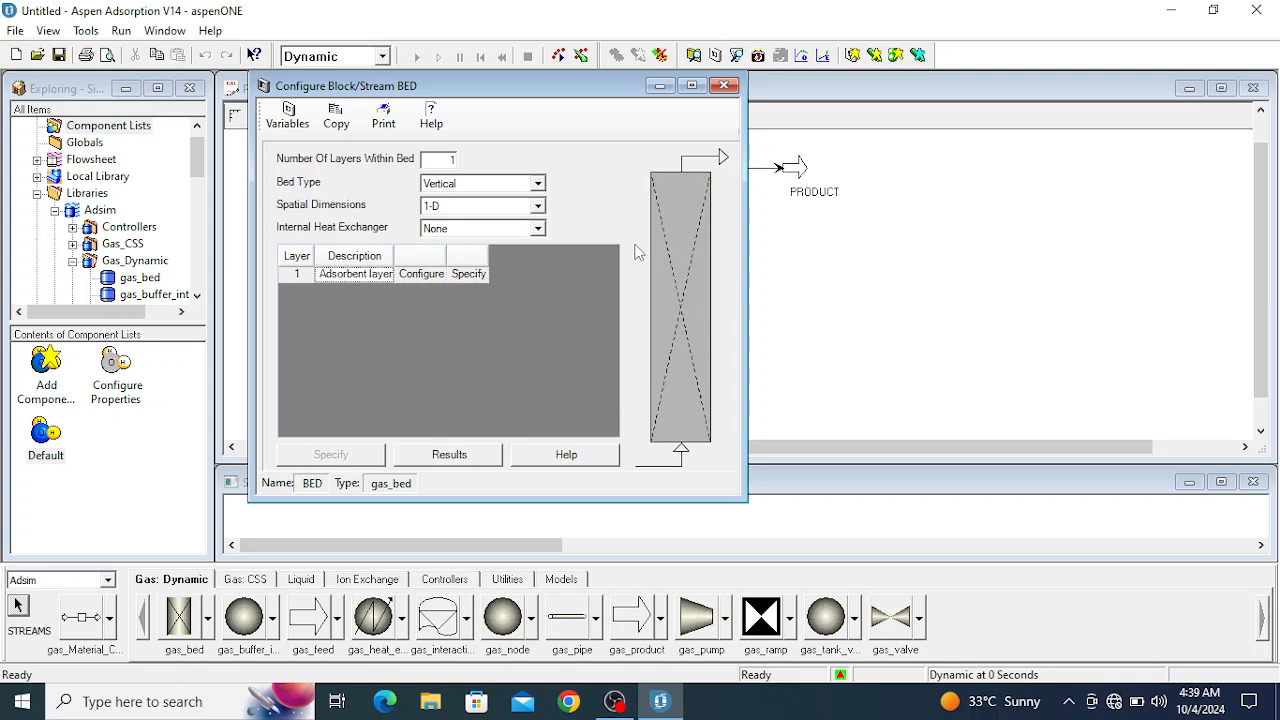
double_click(673, 291)
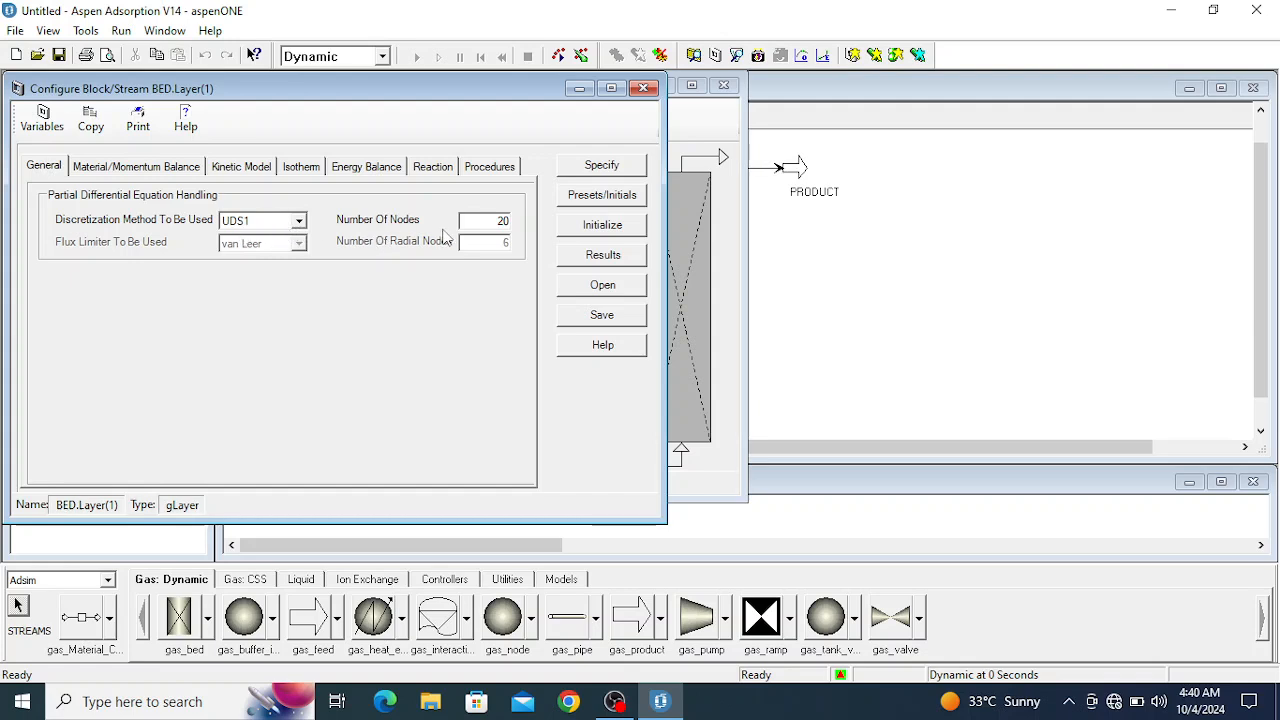
- Review the available material balance and momentum balance assumptions for the adsorbent layer
click(158, 168)
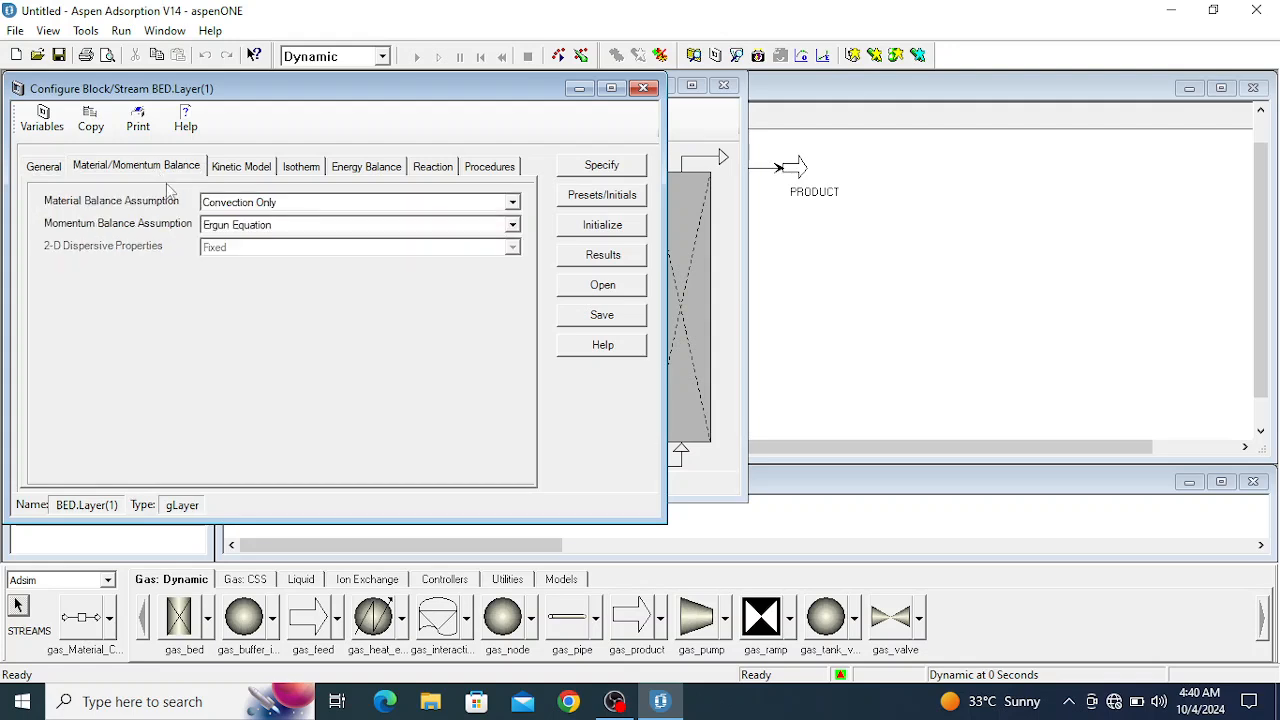
click(238, 210)
click(238, 213)
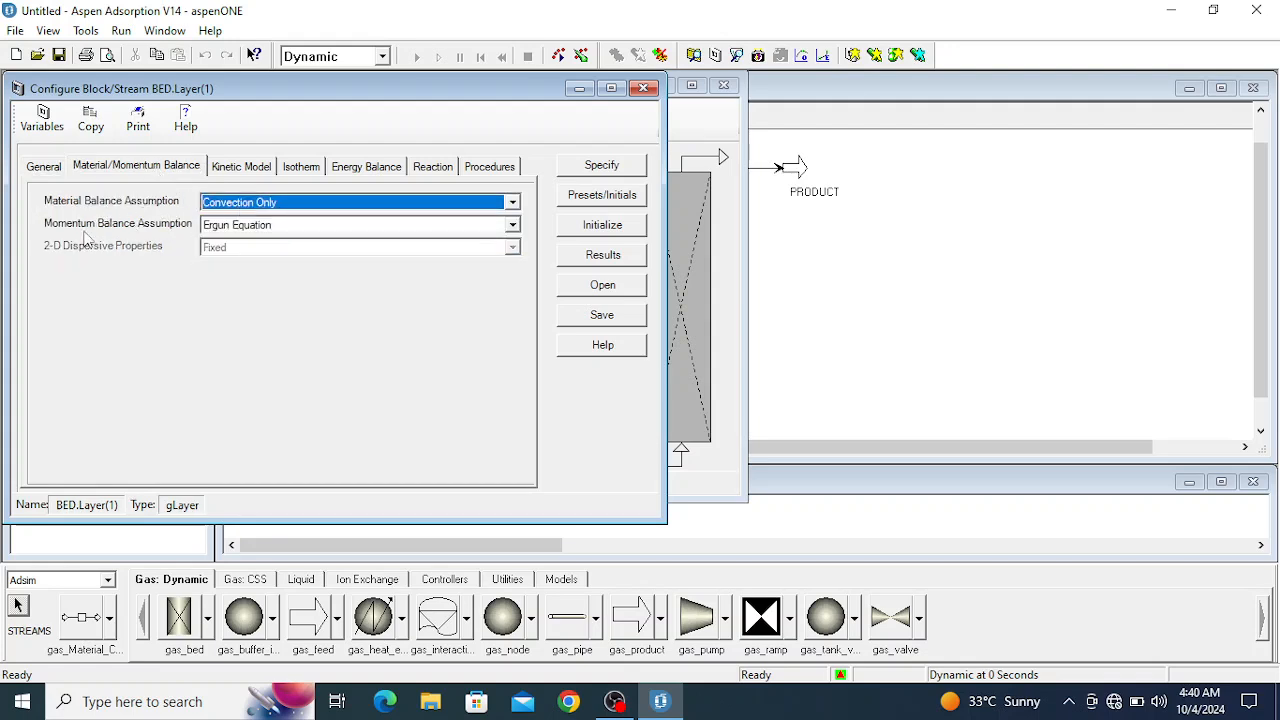
click(243, 228)
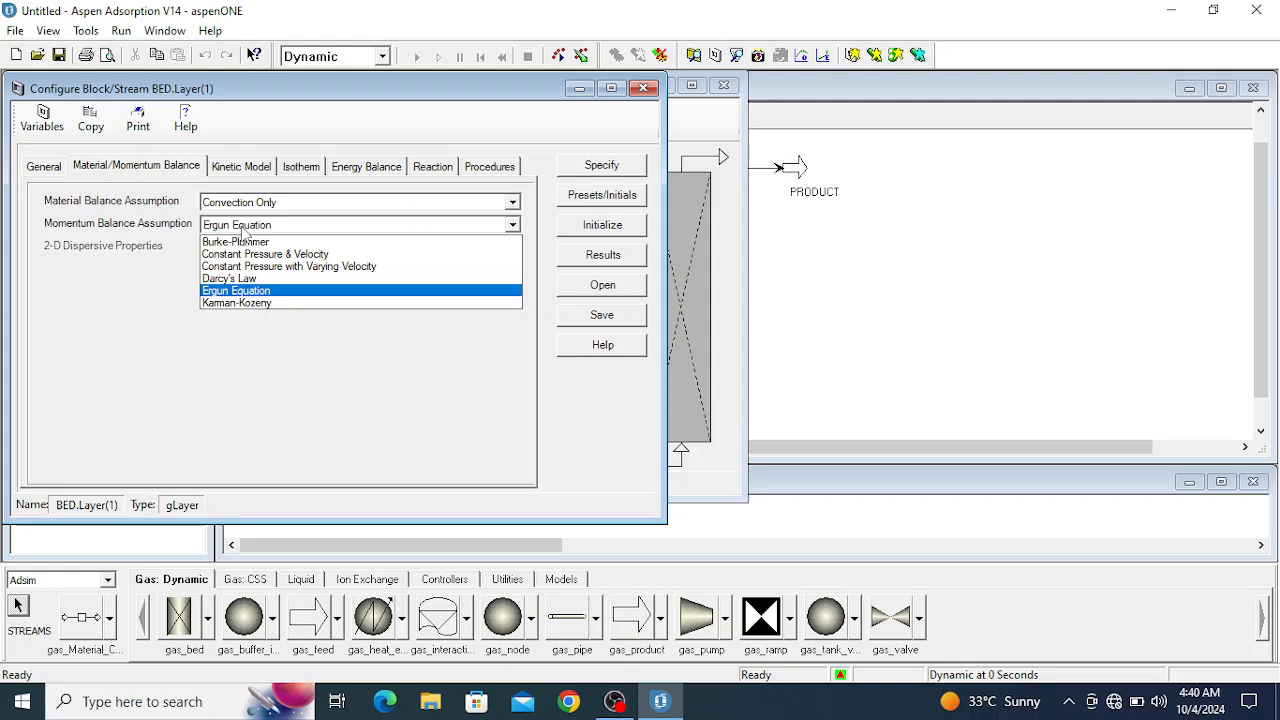
click(146, 285)
- Review the layer's kinetic model options for film model, form of lumped resistance and form of mass transfer coefficient
click(240, 167)
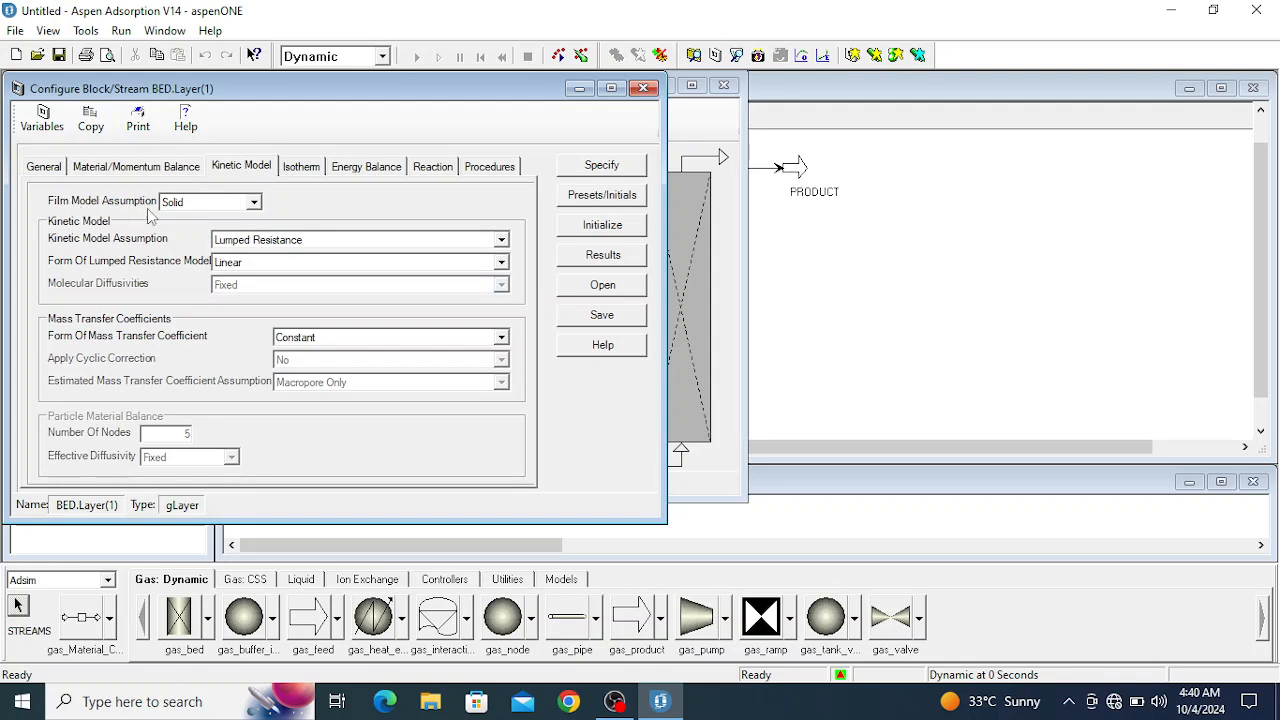
click(254, 203)
click(256, 205)
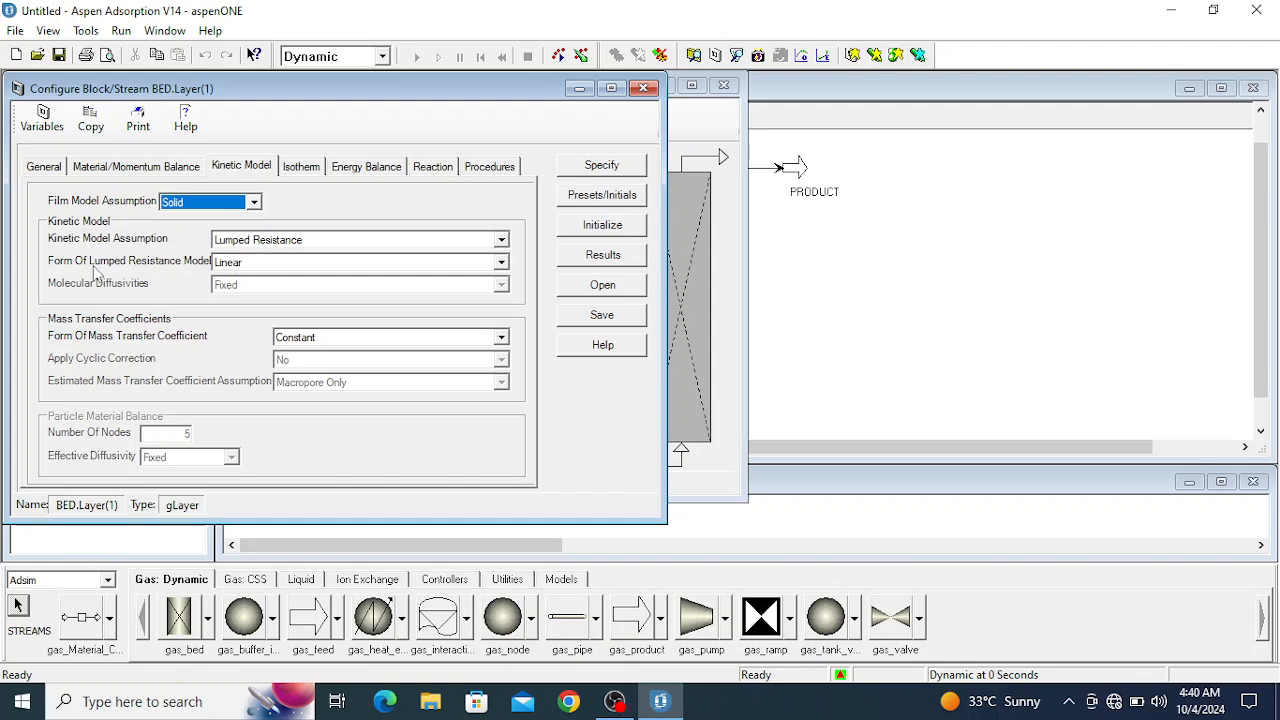
click(274, 266)
click(274, 266)
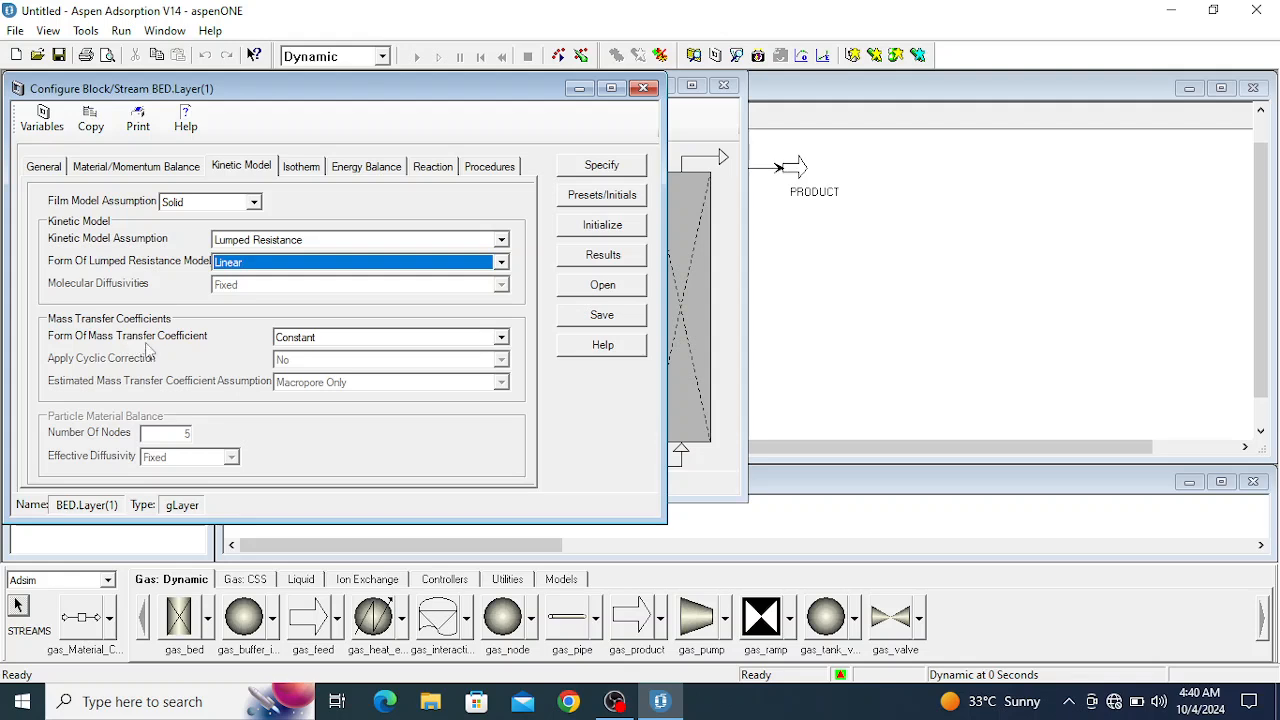
click(336, 345)
click(336, 345)
click(336, 345)
click(336, 345)
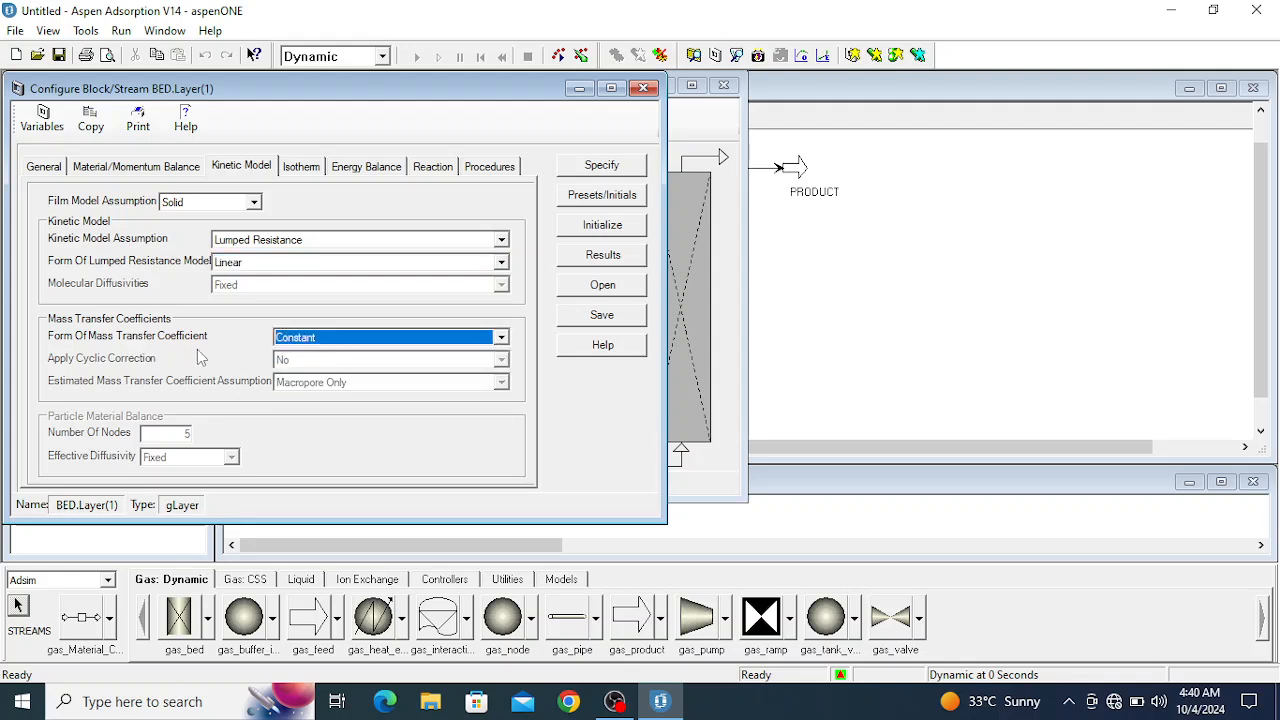
- Browse the layer's isotherm models and set the isotherm dependency to Partial Pressure
click(300, 168)
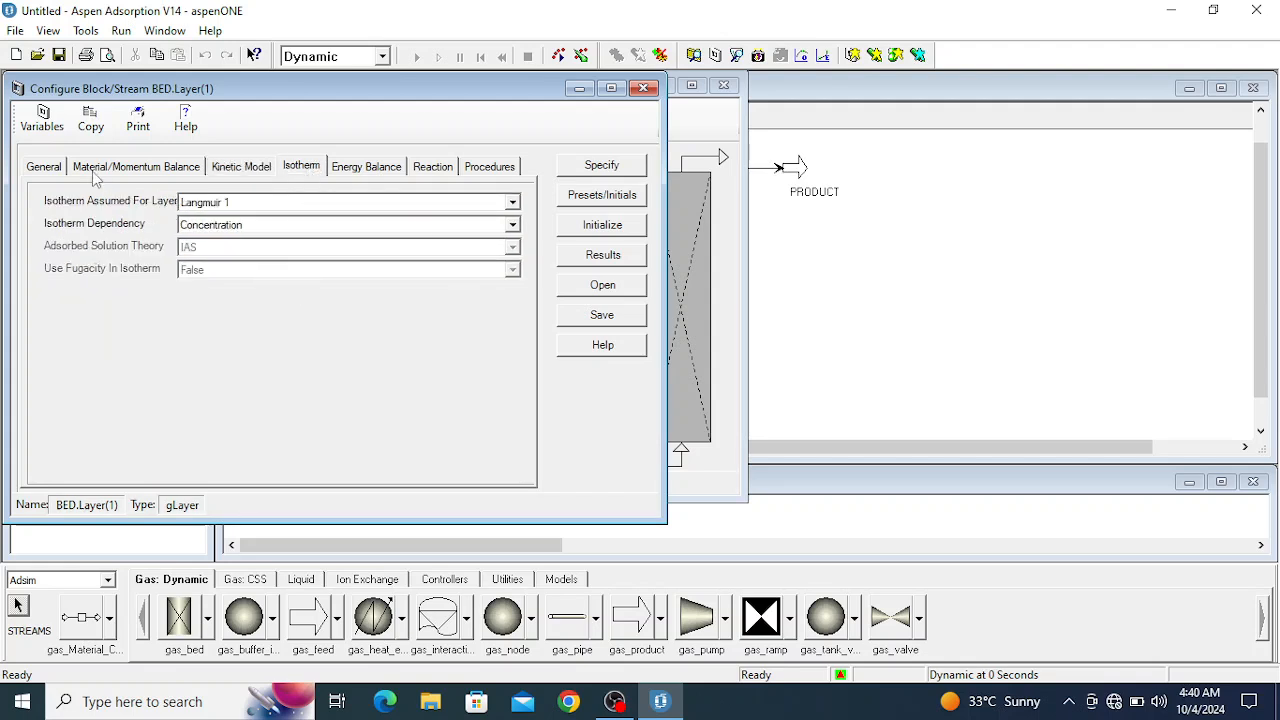
click(240, 205)
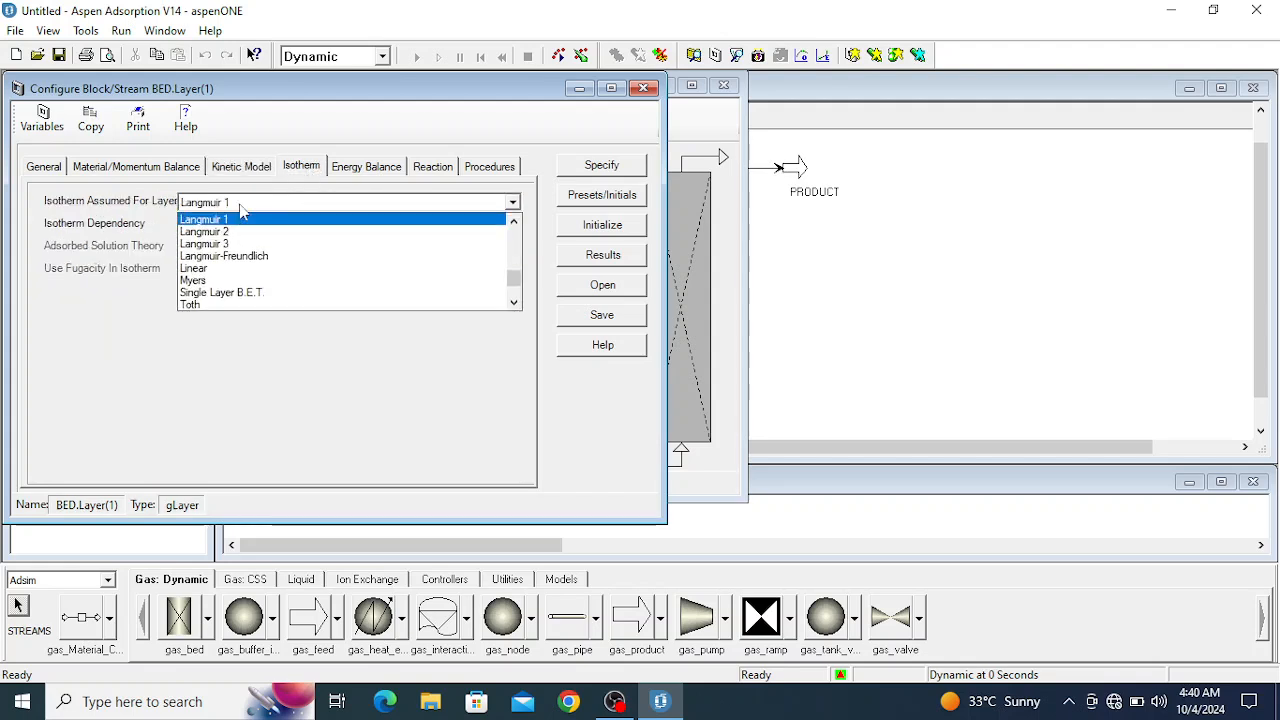
scroll(263, 260, down, 2)
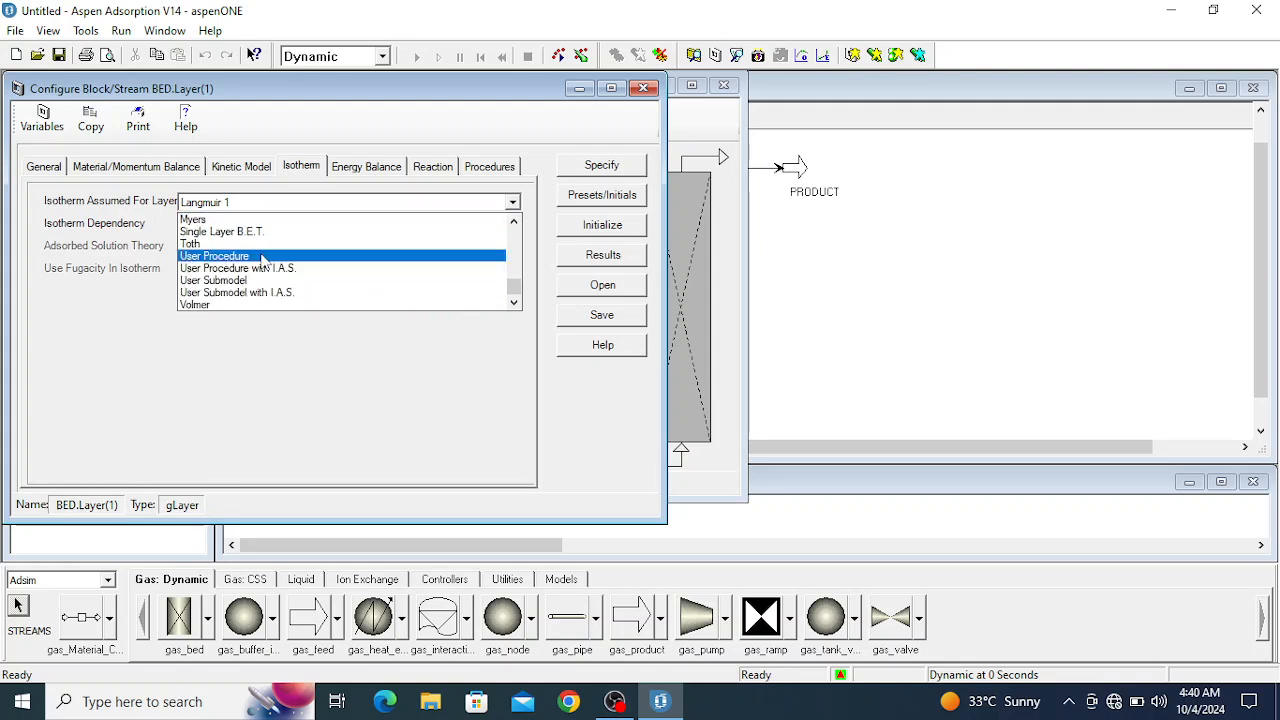
scroll(263, 260, up, 10)
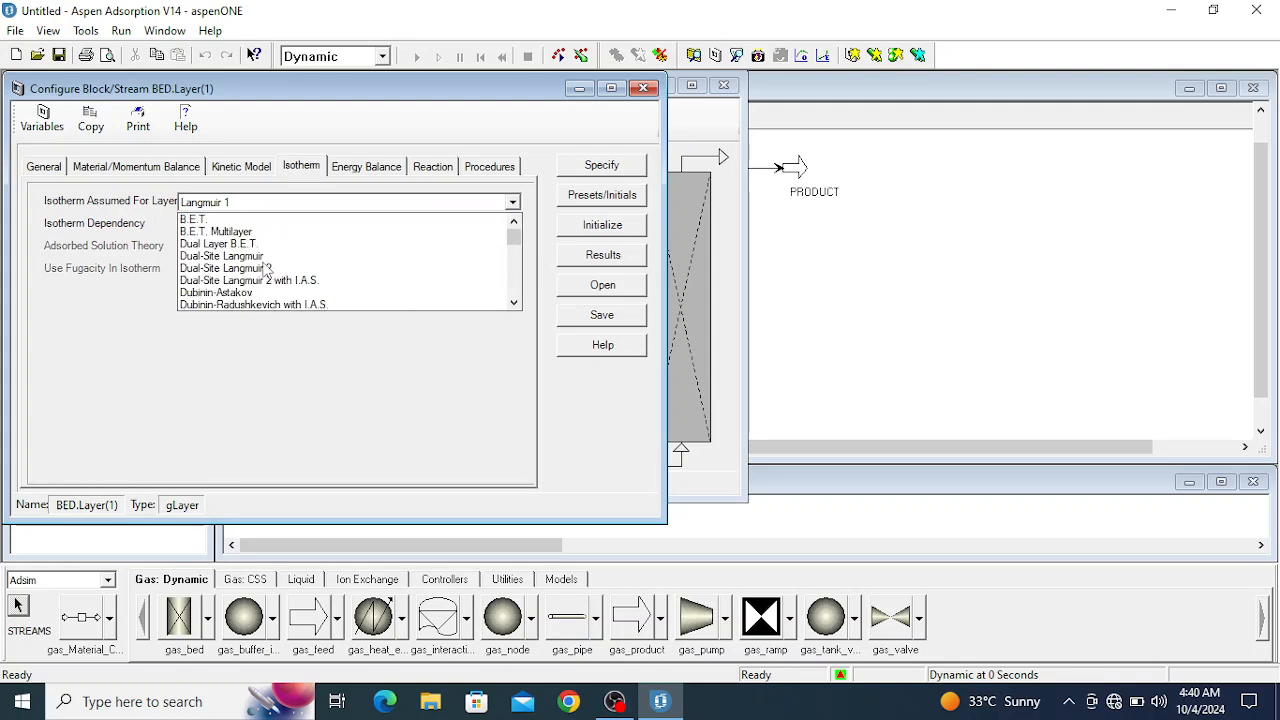
click(79, 338)
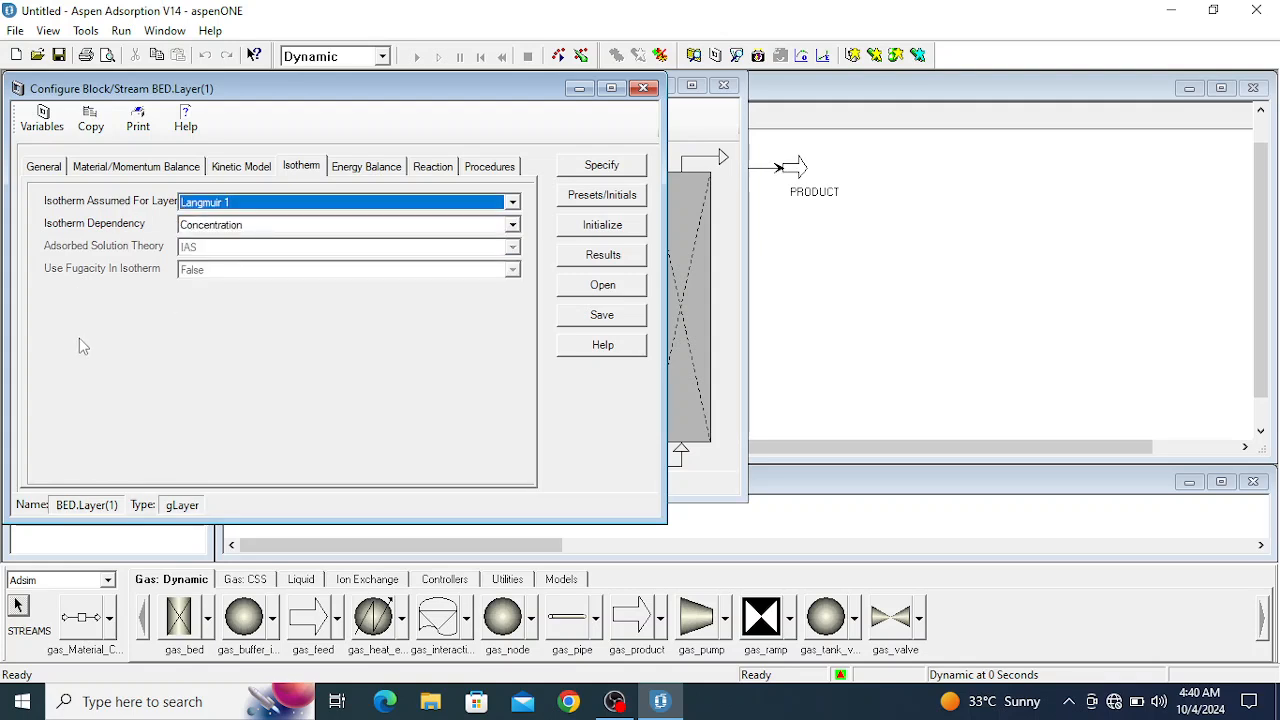
click(208, 230)
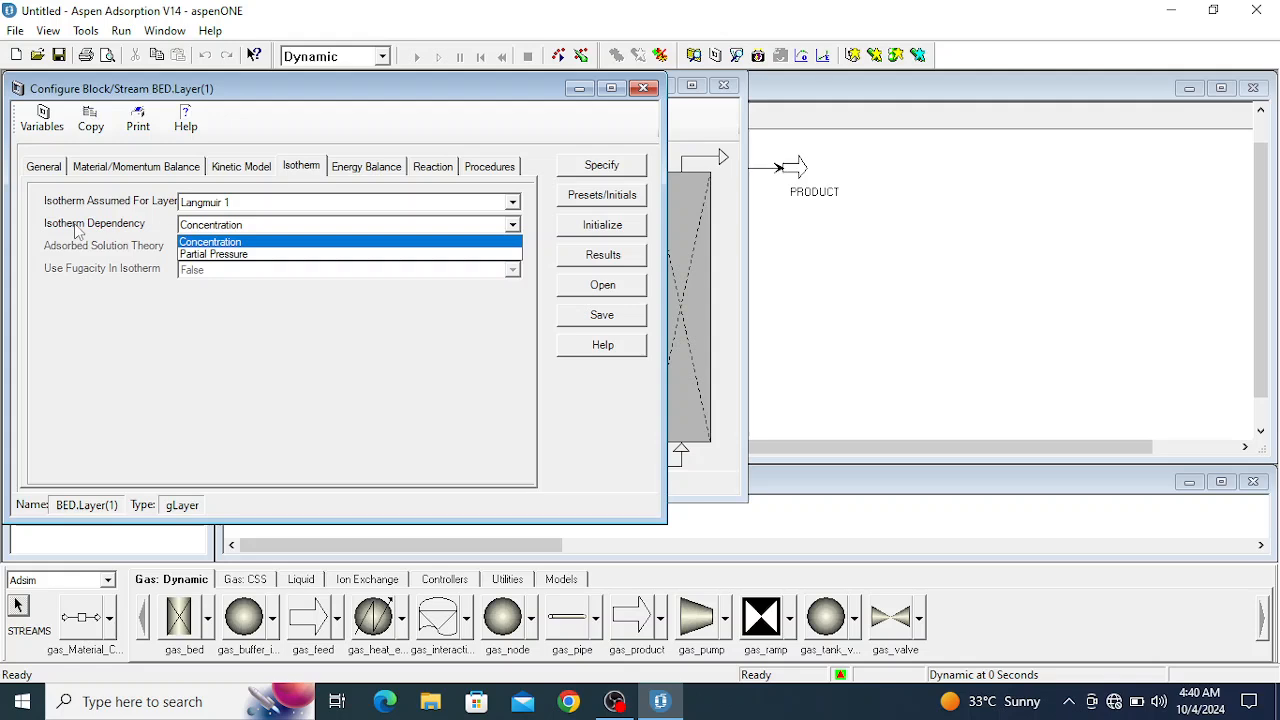
click(228, 256)
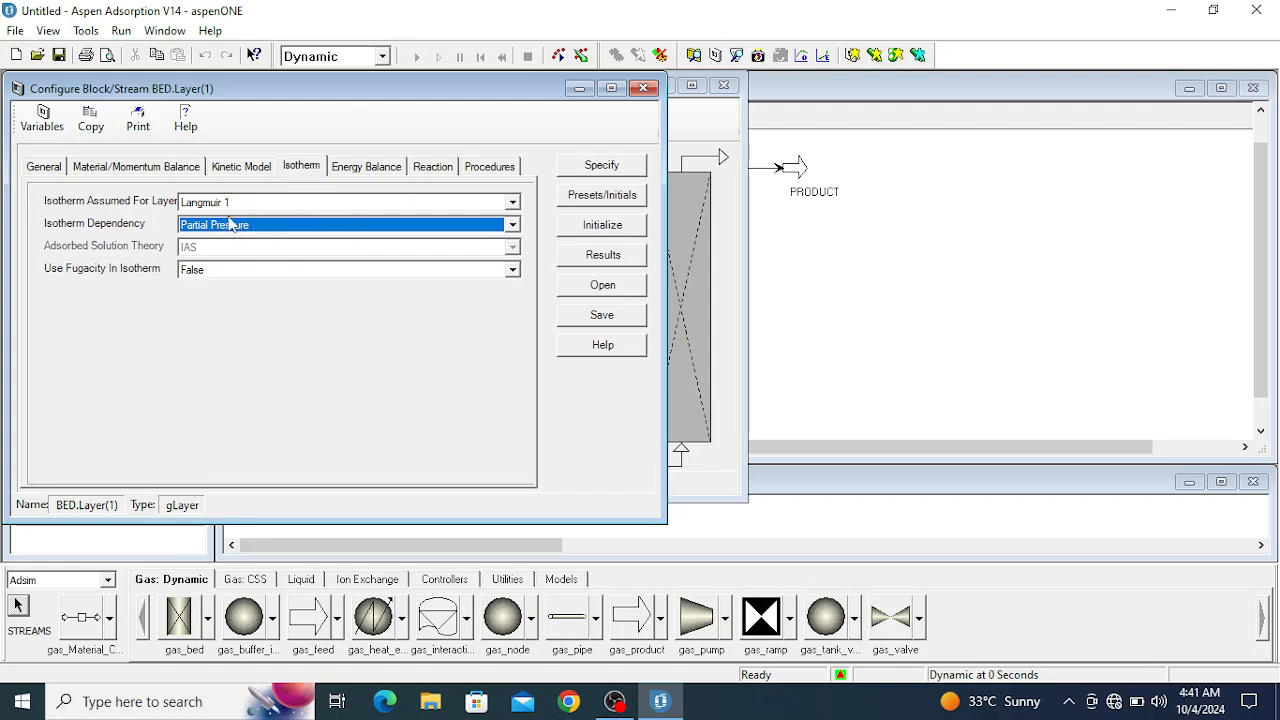
- Review the layer's energy balance assumption options, reaction settings and procedures
click(364, 167)
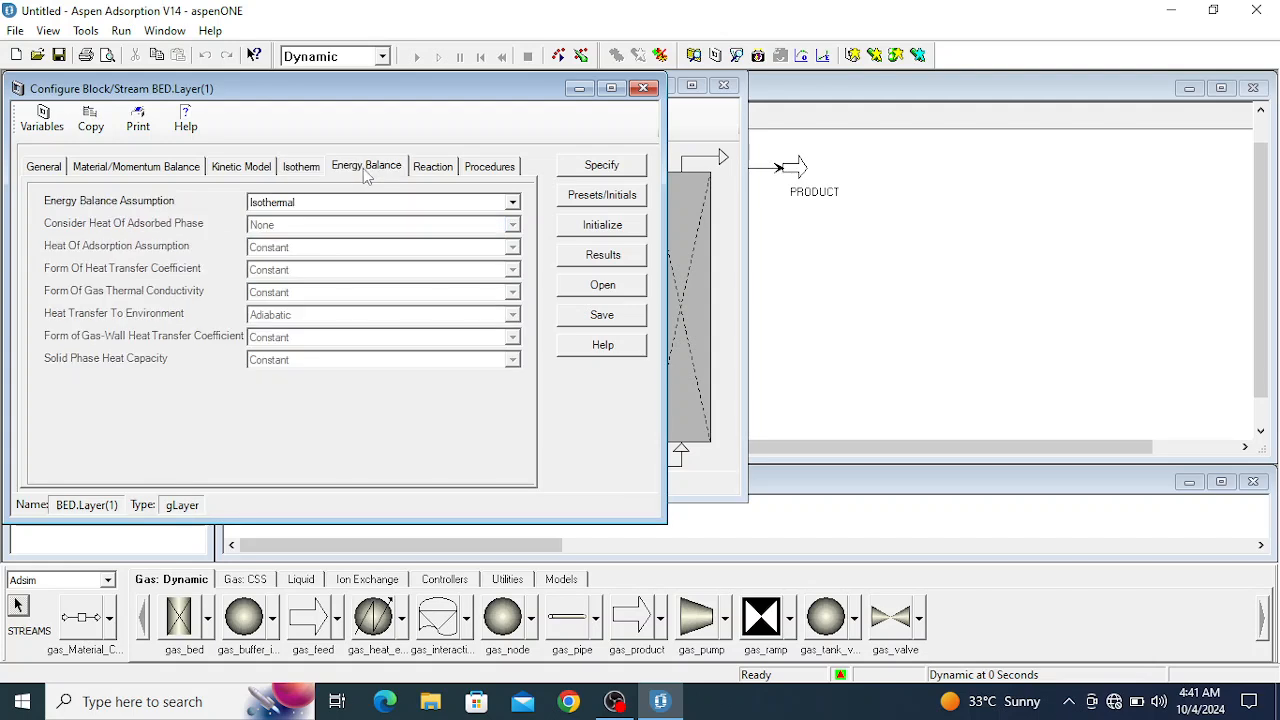
click(313, 208)
click(313, 208)
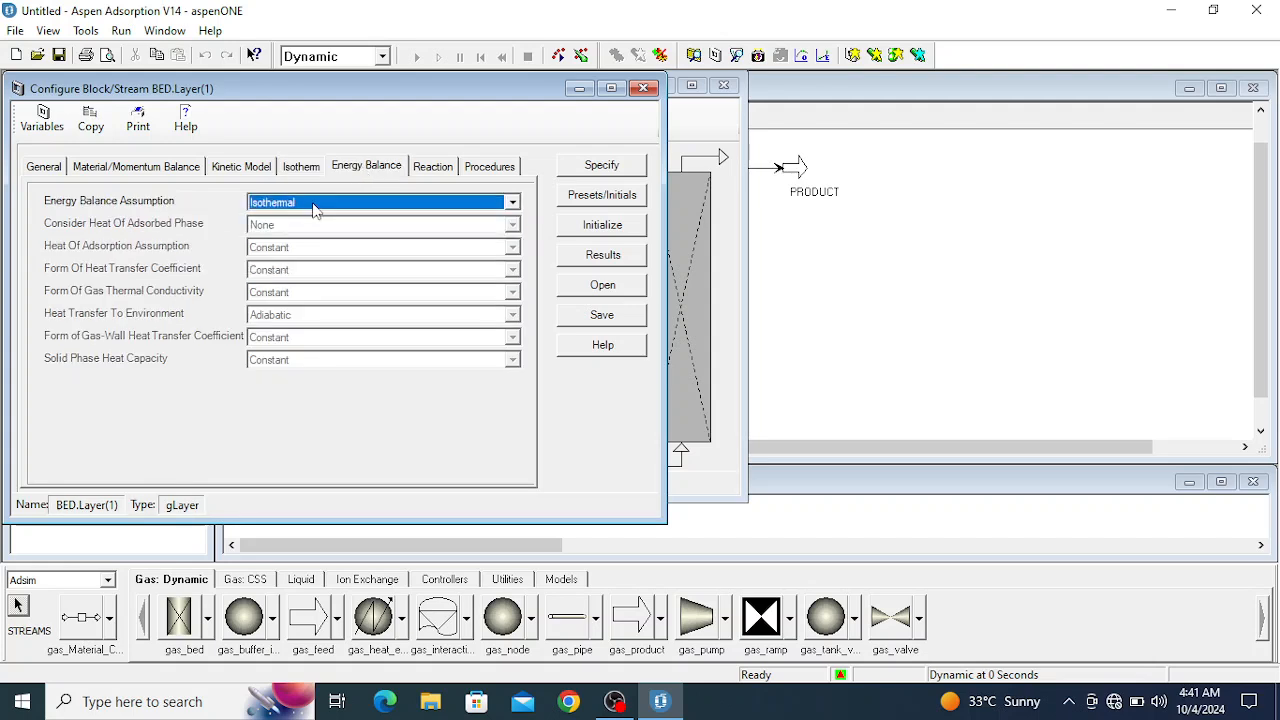
click(434, 170)
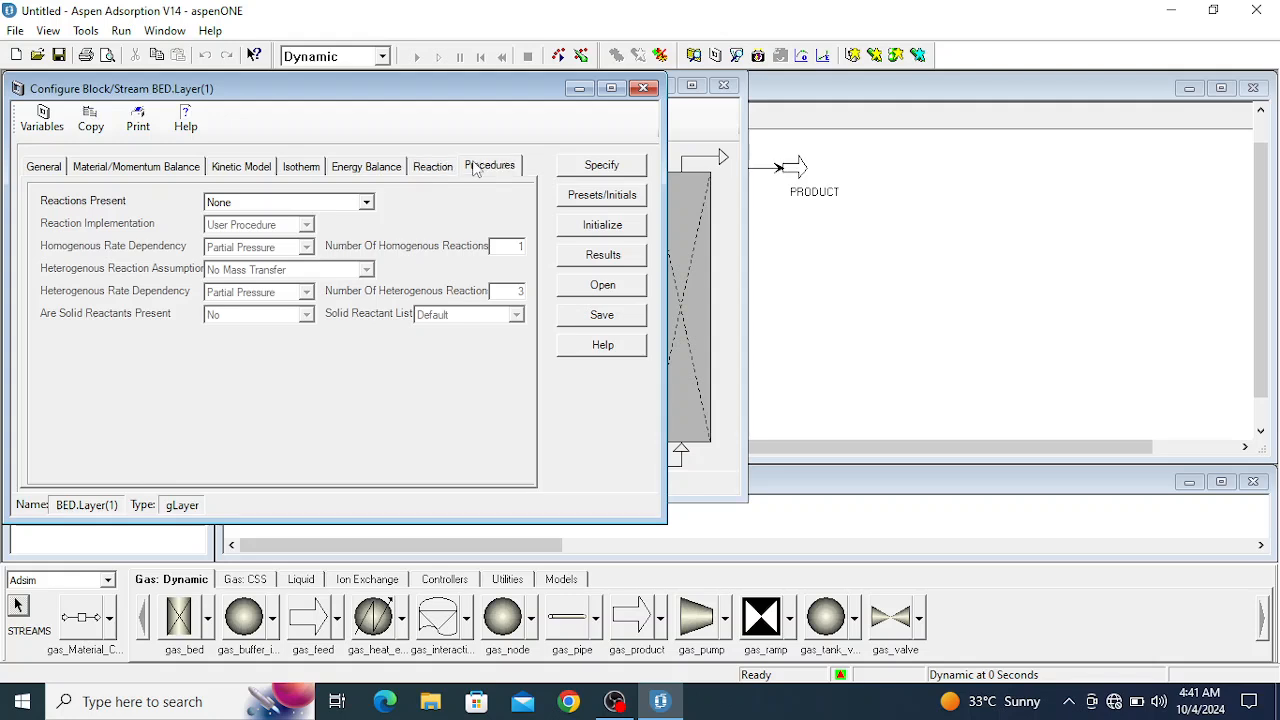
click(477, 168)
- Specify the adsorbent layer with height Hb of 0.4 m and internal diameter Db of 0.13 m
click(604, 165)
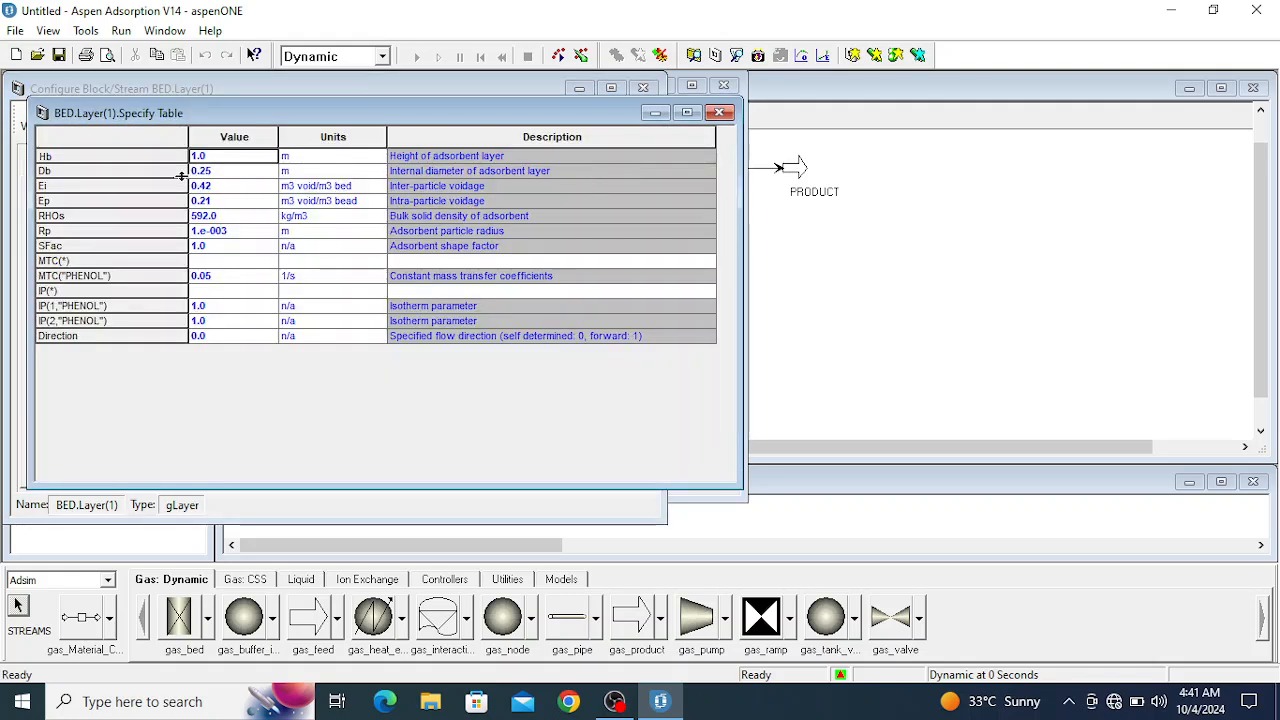
click(213, 168)
click(202, 158)
text(0.4)
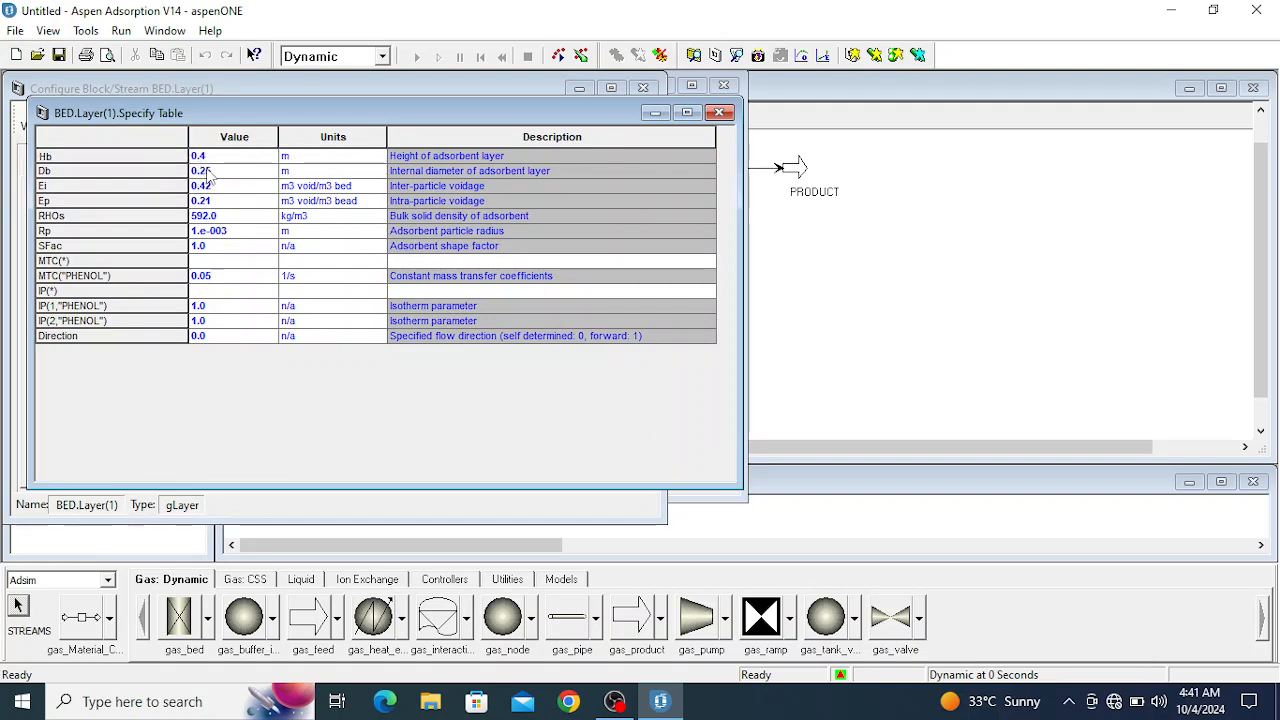
click(210, 172)
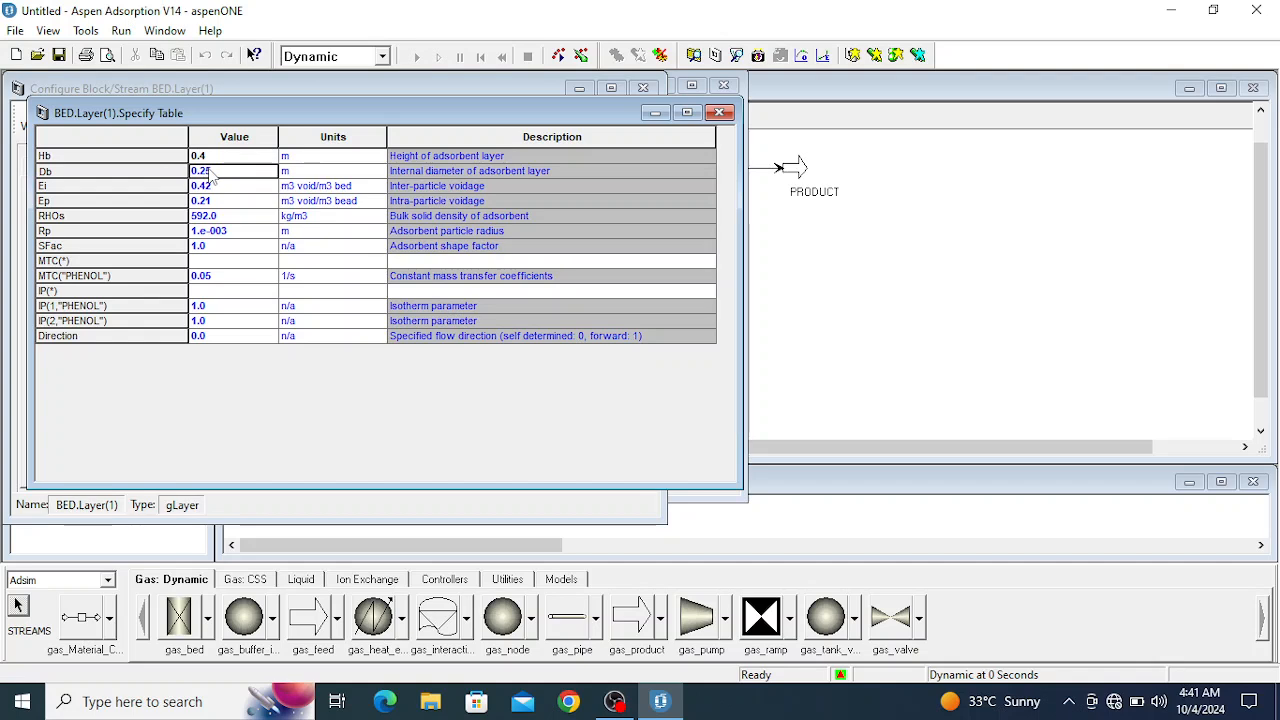
text(0.13)
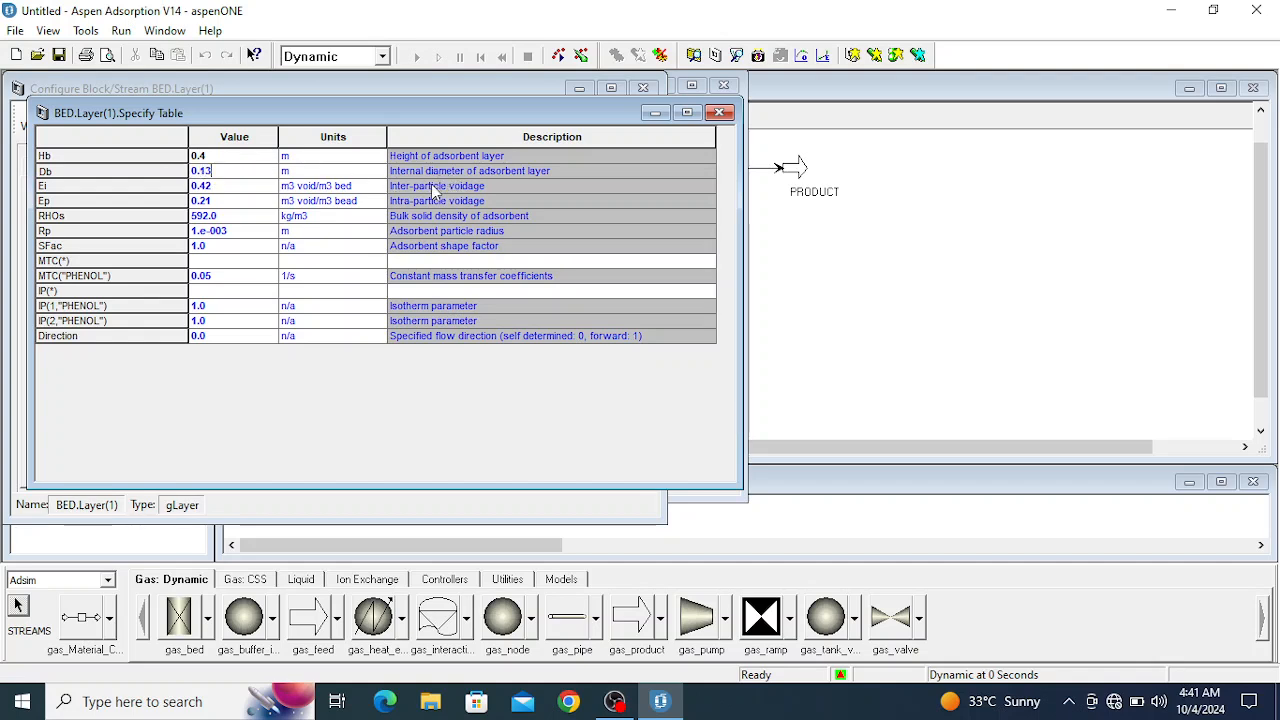
click(252, 188)
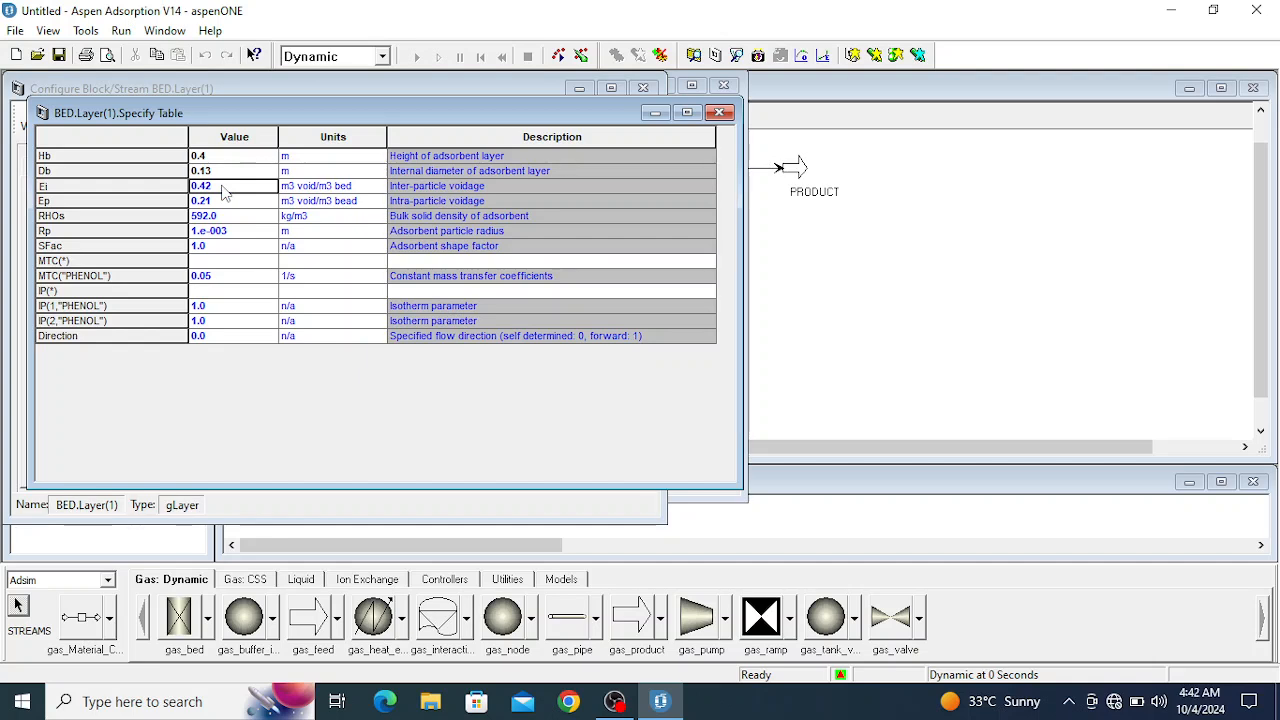
- Set the adsorbent layer's inter-particle voidage Ei to 0.4 and intra-particle voidage Ep to 0.15
text(0.4)
key(Tab)
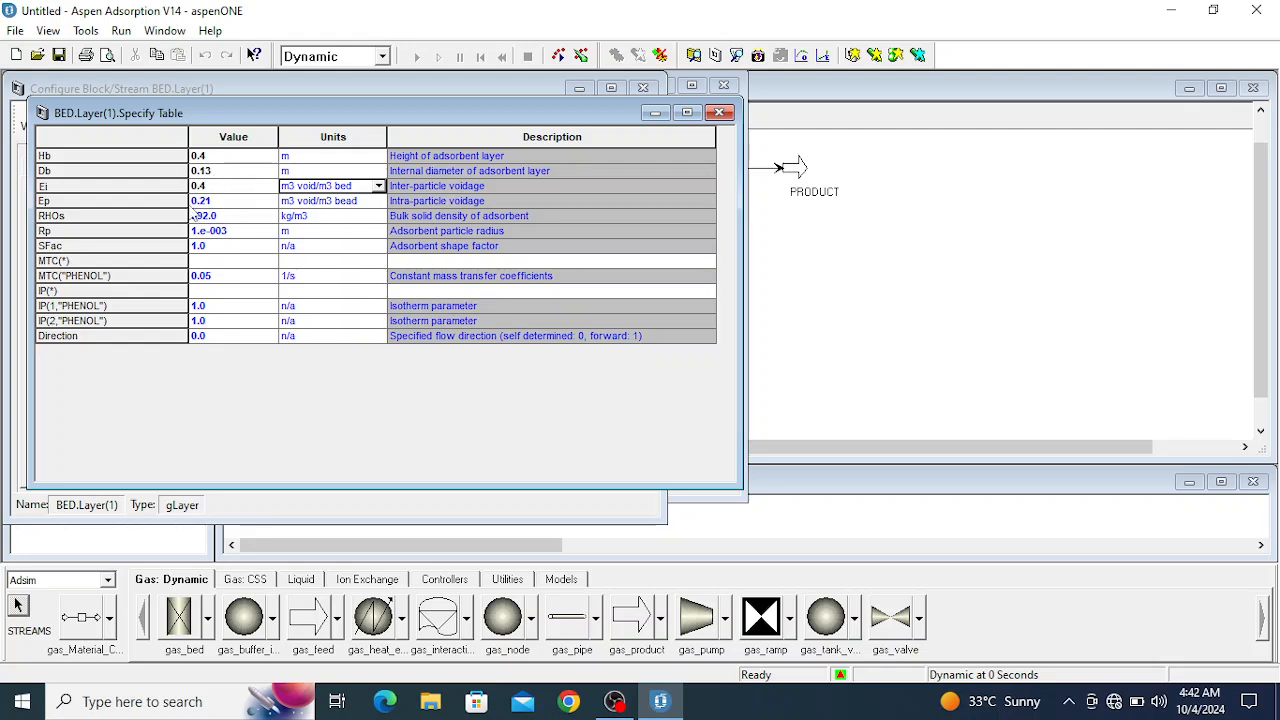
click(211, 204)
text(0)
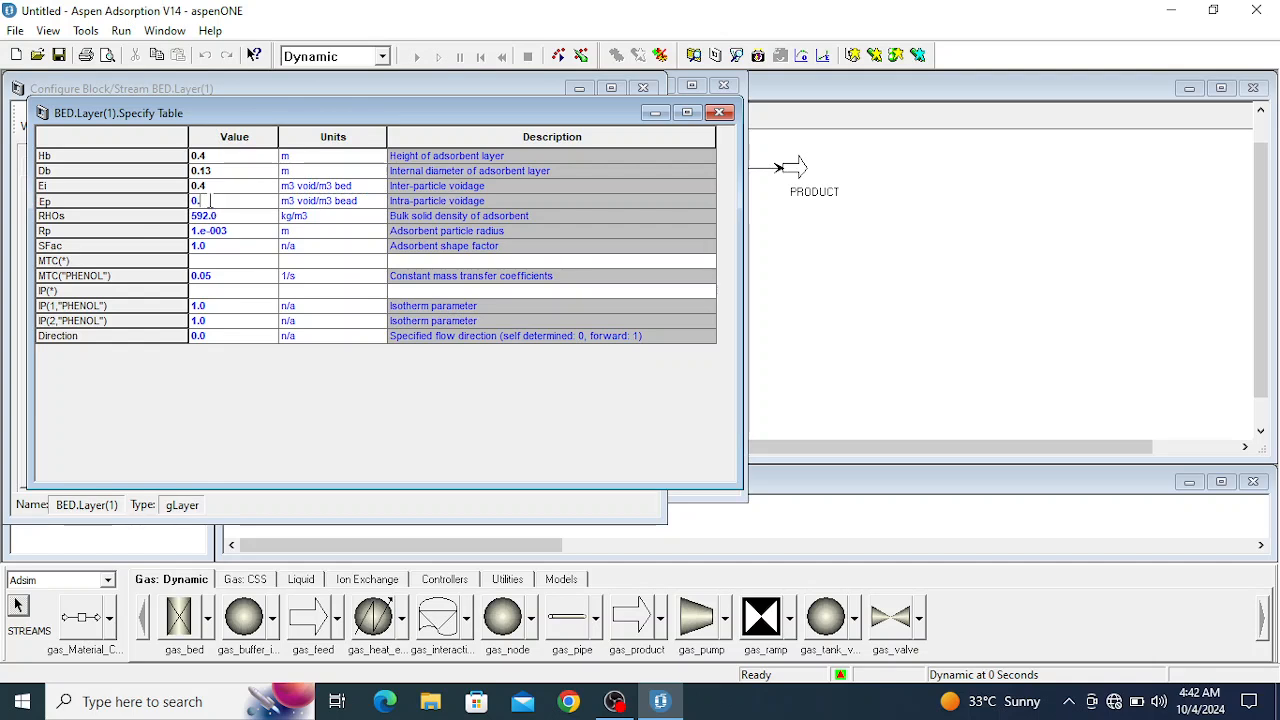
- Set the layer's bulk solid density RHOs to 2000 kg/m3 and change the unit of particle radius Rp to mm
click(209, 218)
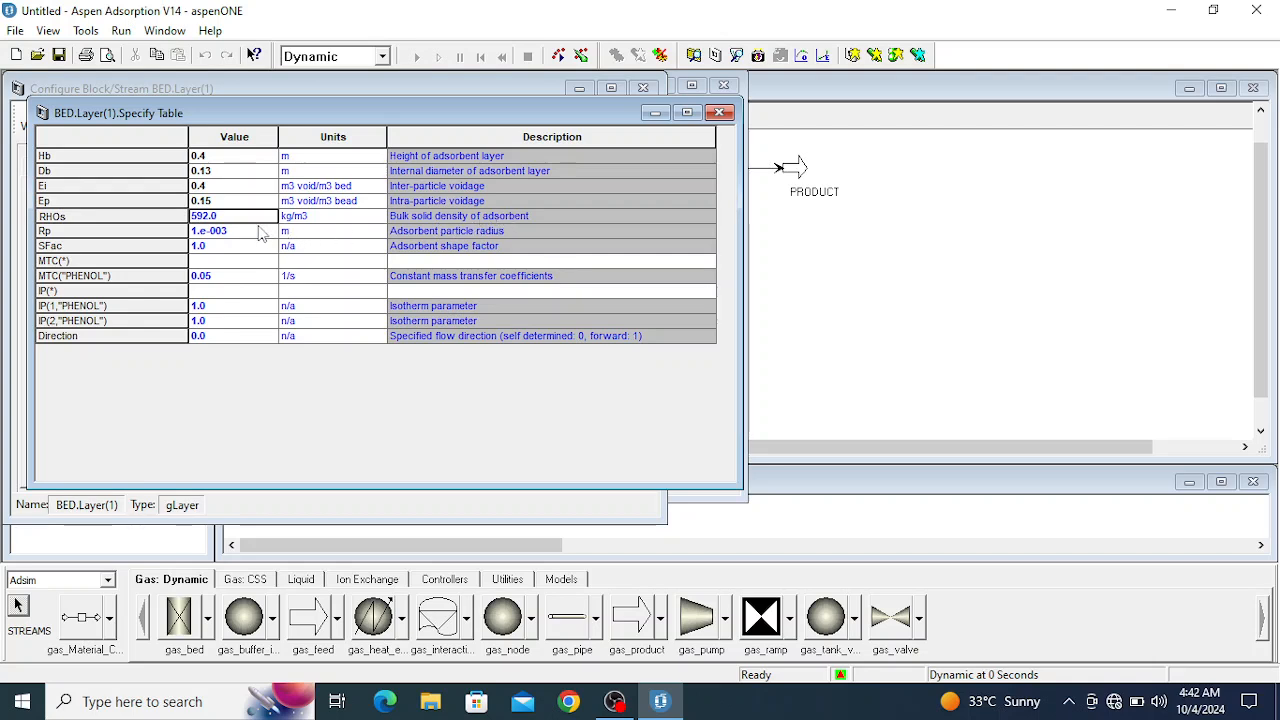
text(2000)
key(Tab)
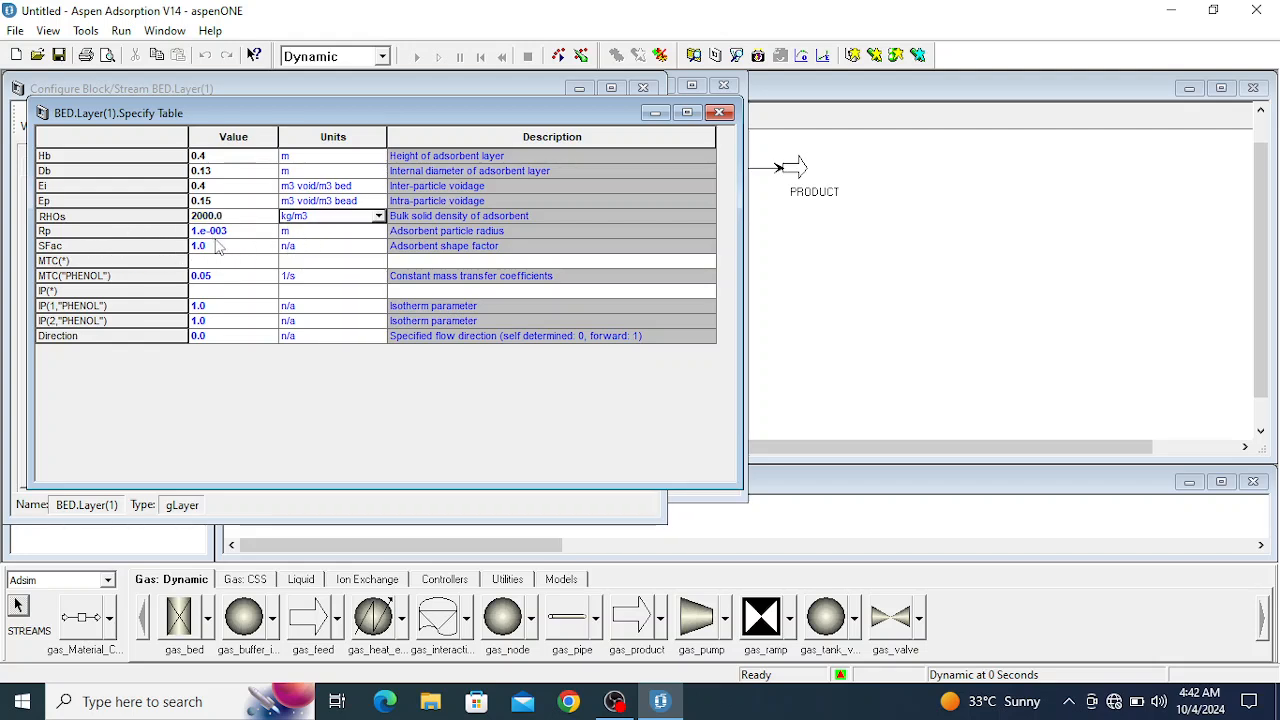
click(218, 231)
key(Tab)
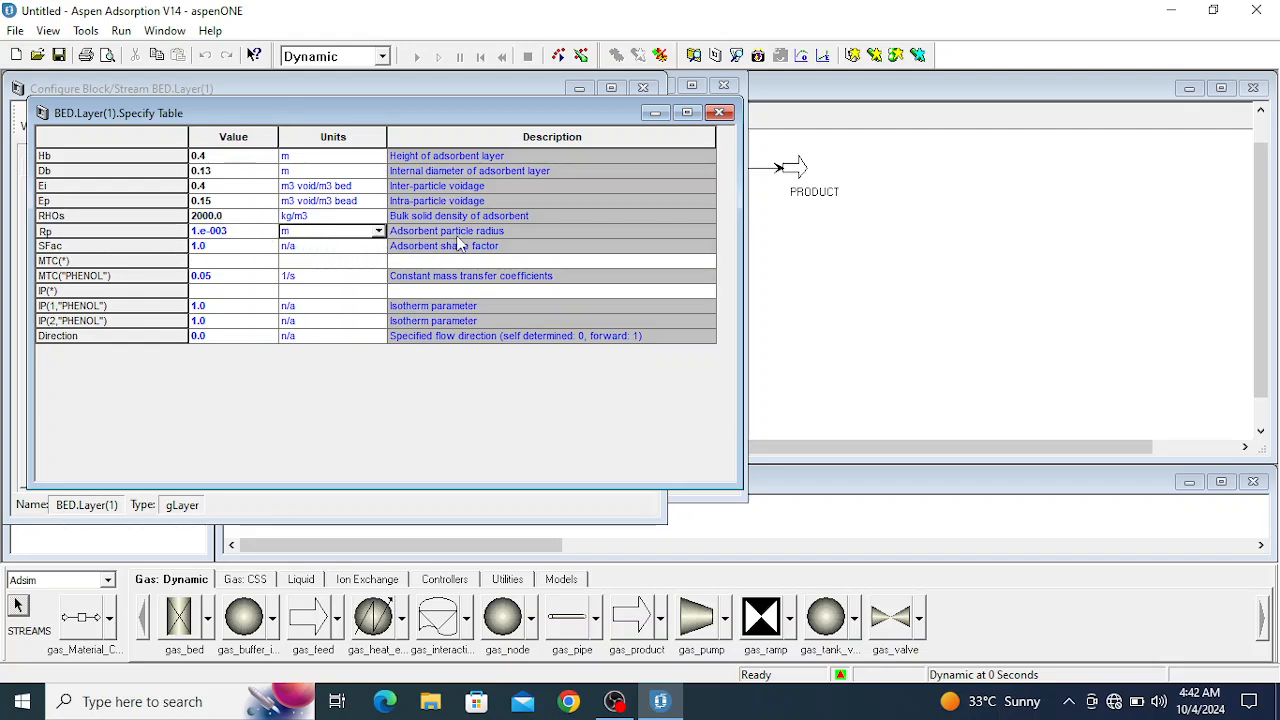
click(379, 232)
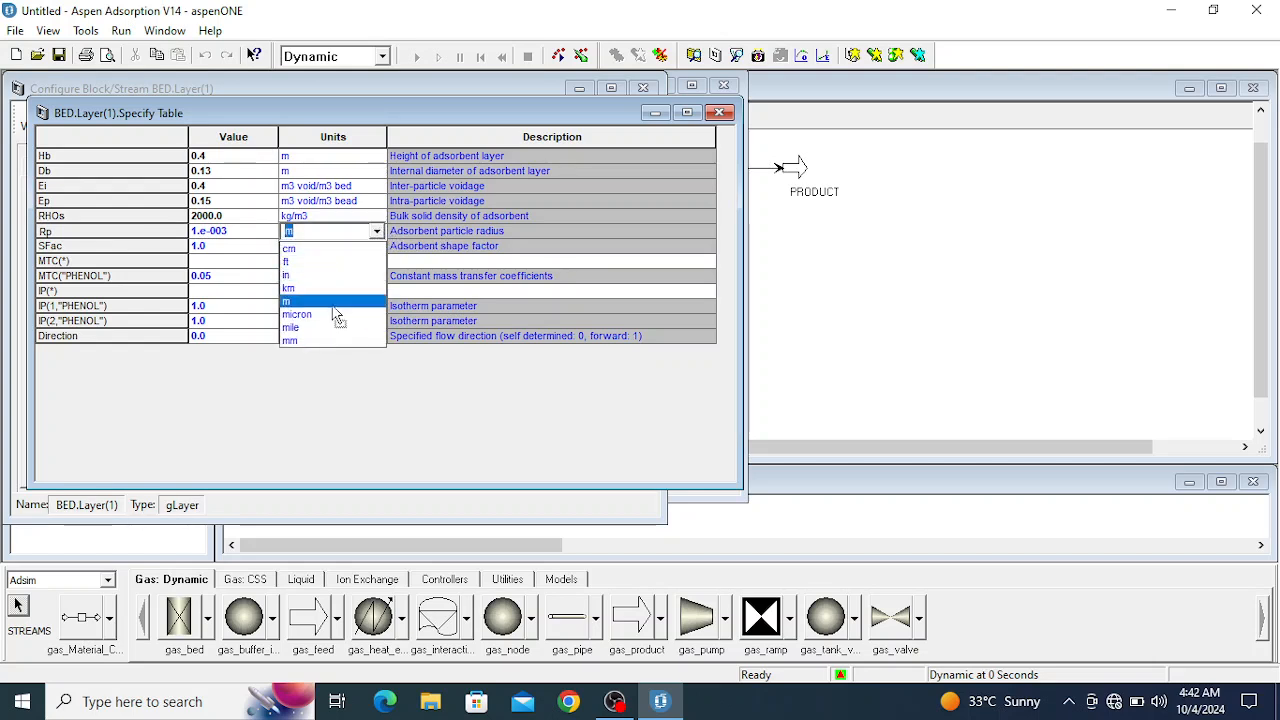
click(311, 344)
click(220, 234)
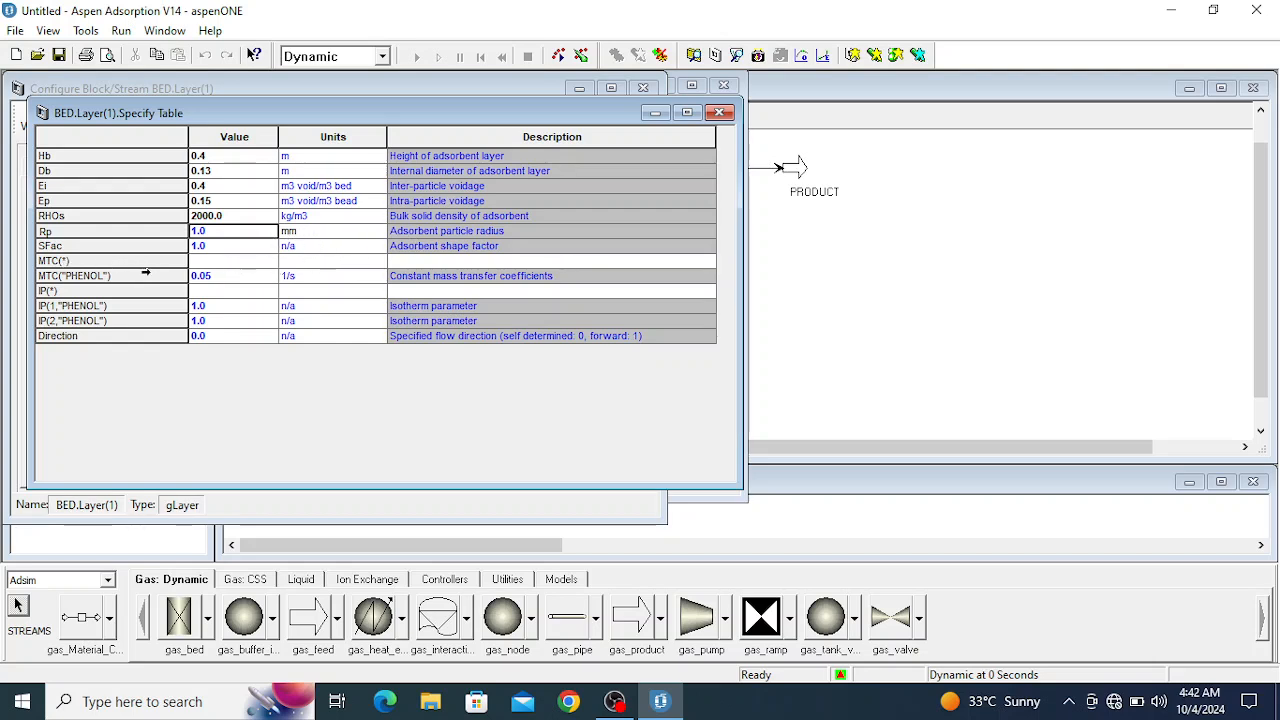
- Set the constant mass transfer coefficient MTC for PHENOL to 0.07 1/s
click(210, 278)
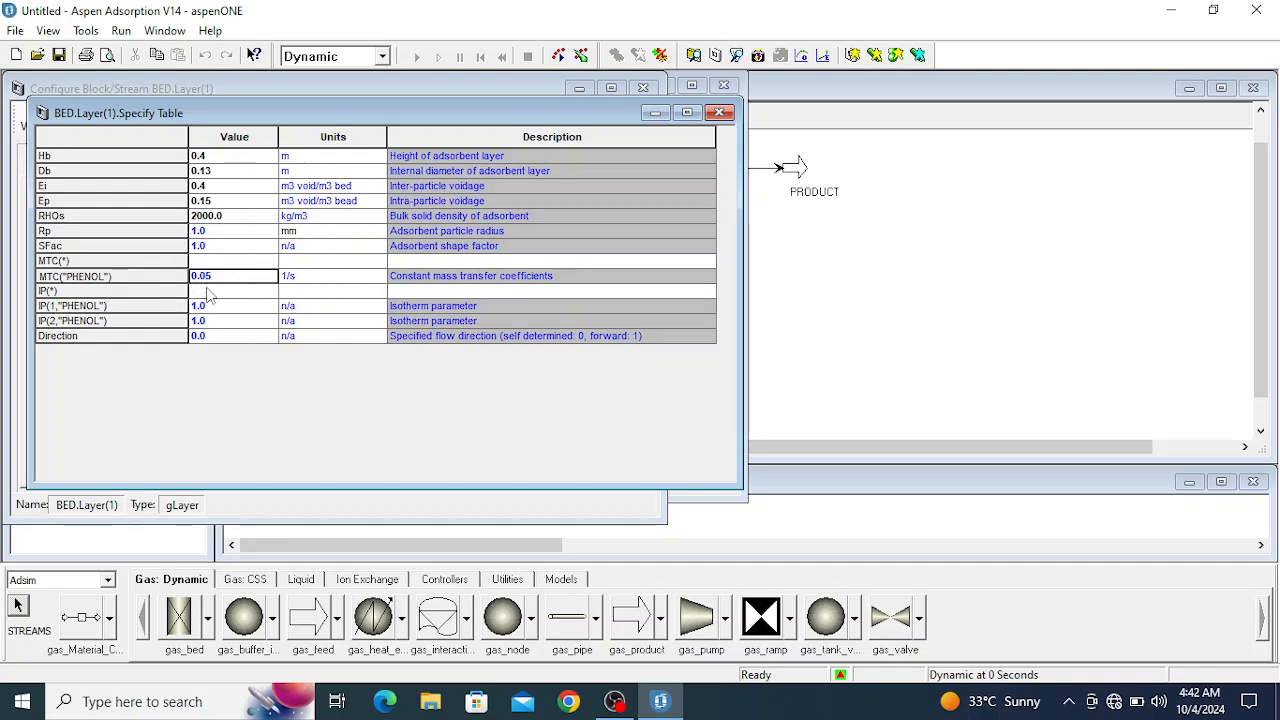
text(0.07)
key(Tab)
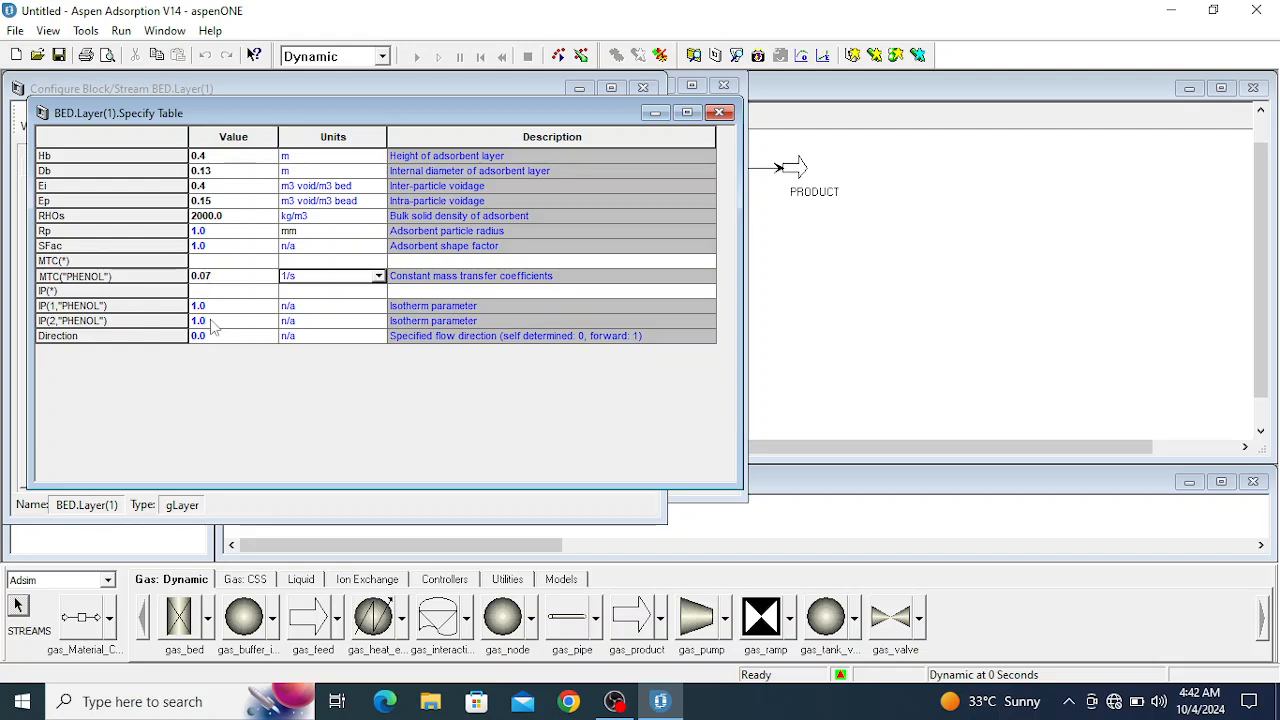
- Set the PHENOL isotherm parameters IP(1) to 1.4 and IP(2) to 1.0, and close the layer's specification table
click(204, 308)
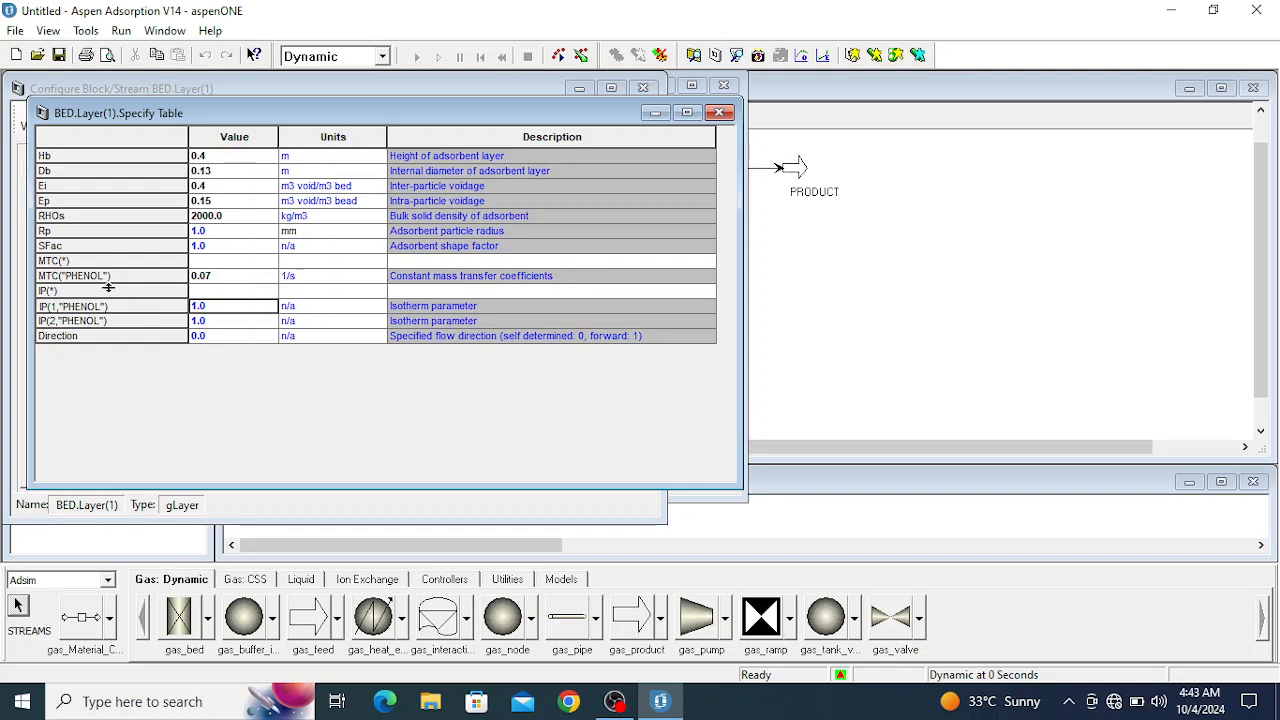
click(214, 307)
key(BackSpace)
click(196, 323)
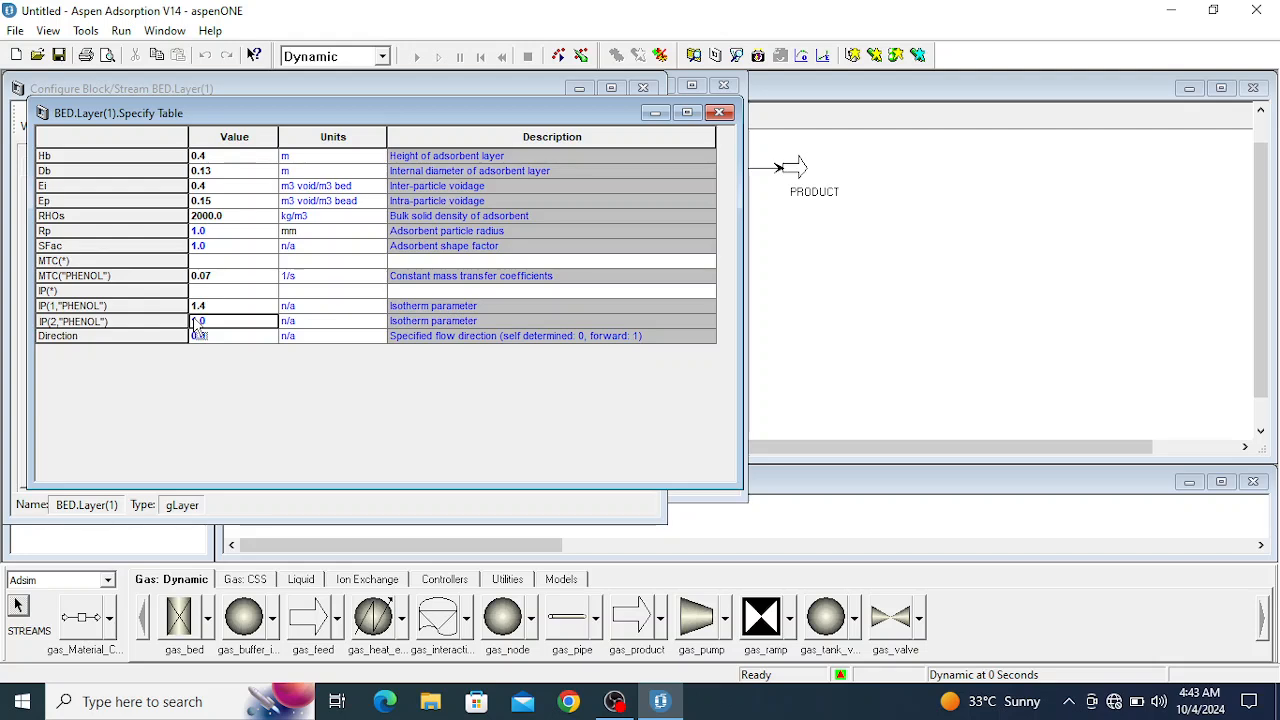
key(Tab)
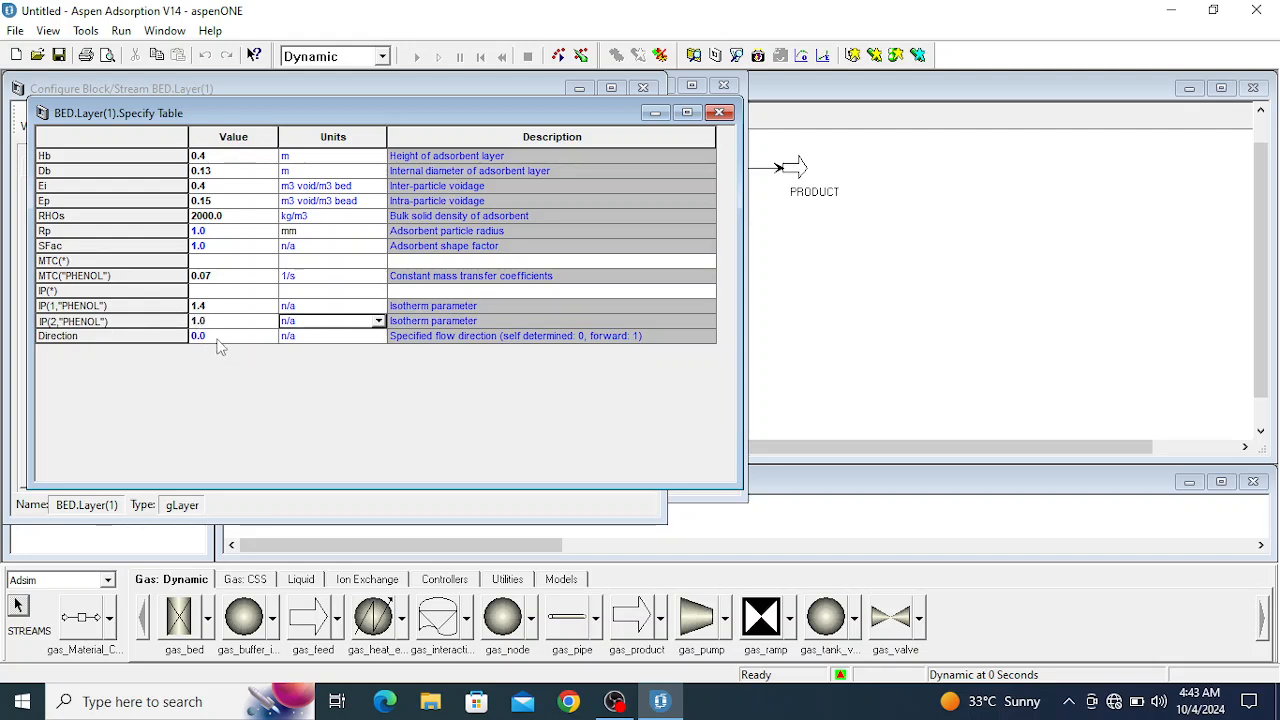
click(719, 112)
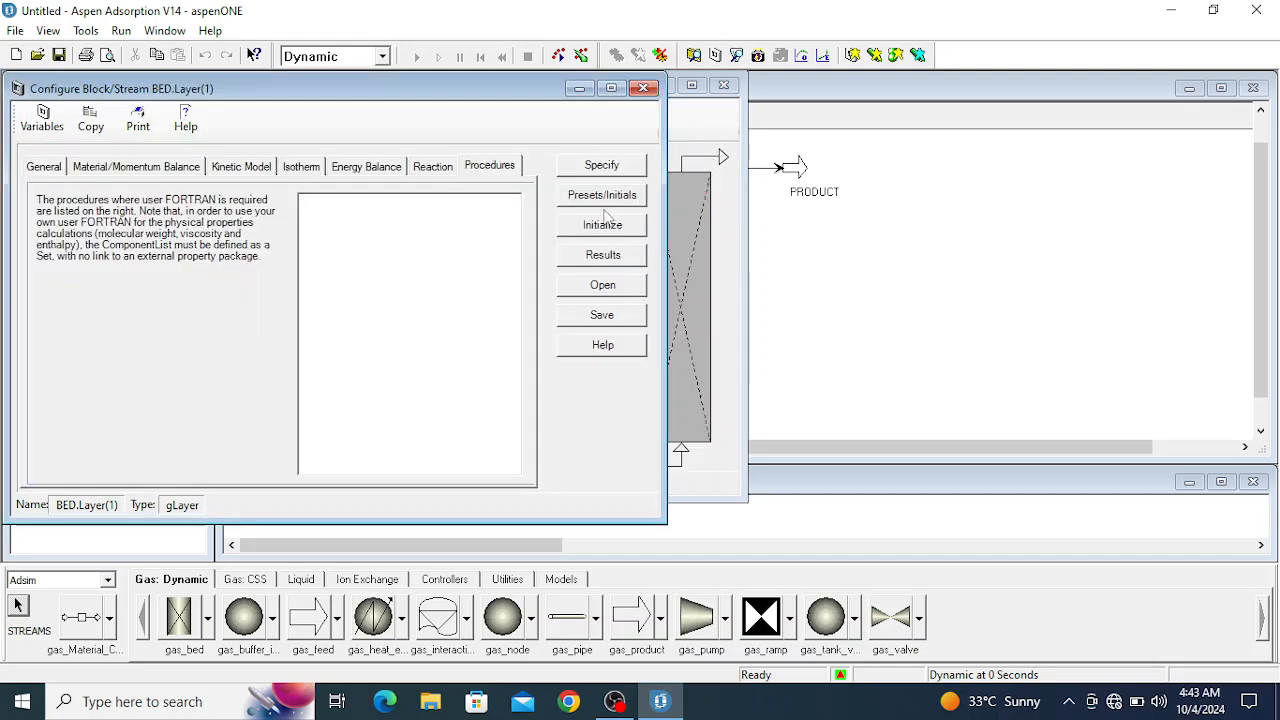
- Check the layer's initial values, initialize all its nodes to the first node values, and close the bed configuration forms
click(597, 197)
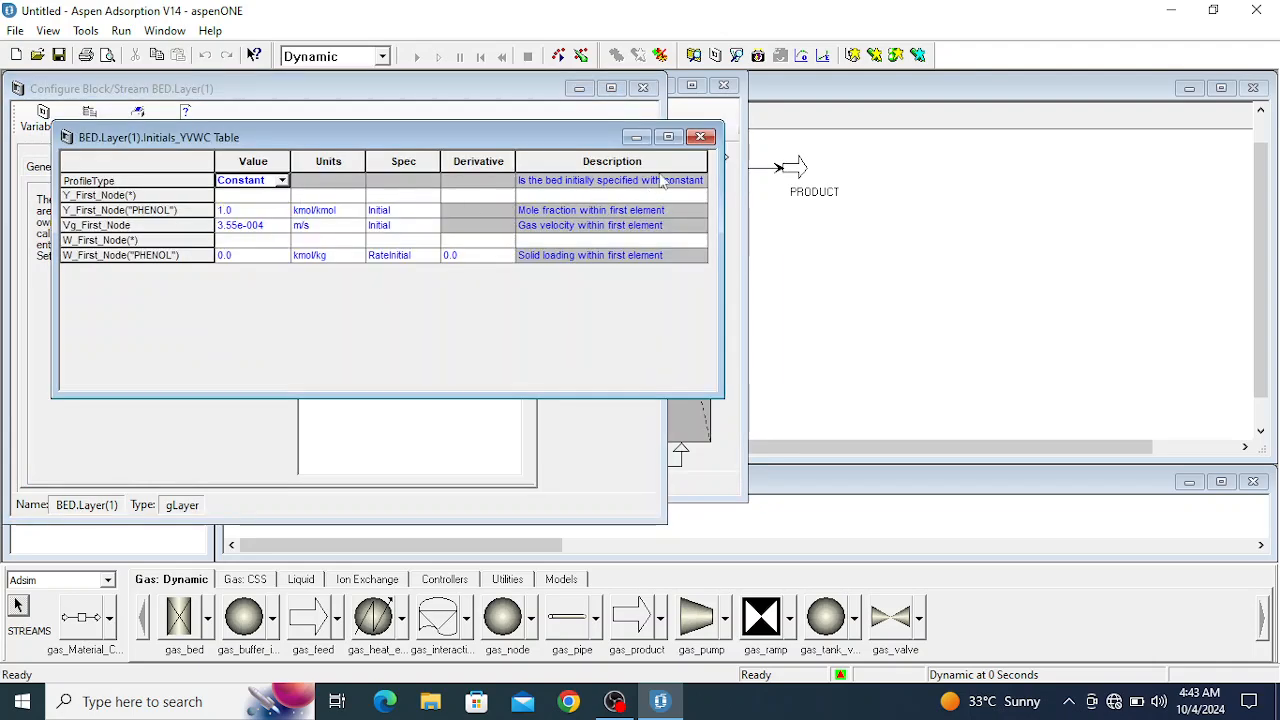
click(700, 136)
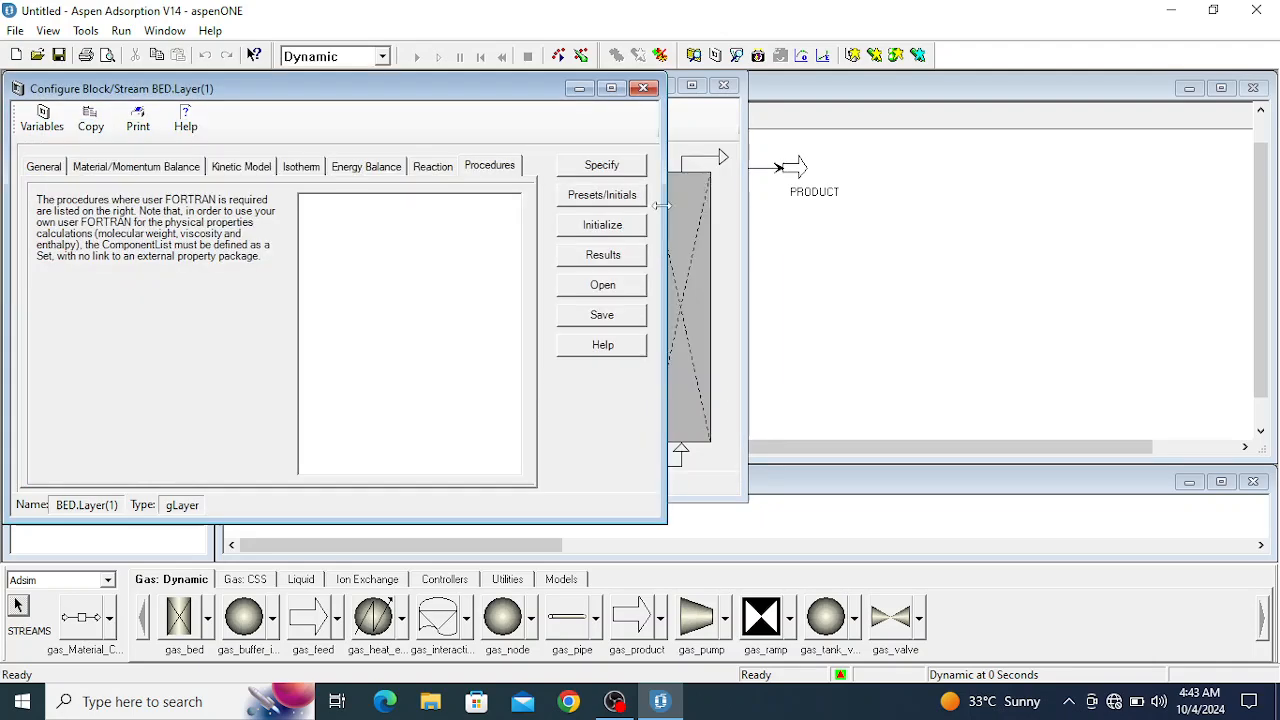
click(597, 228)
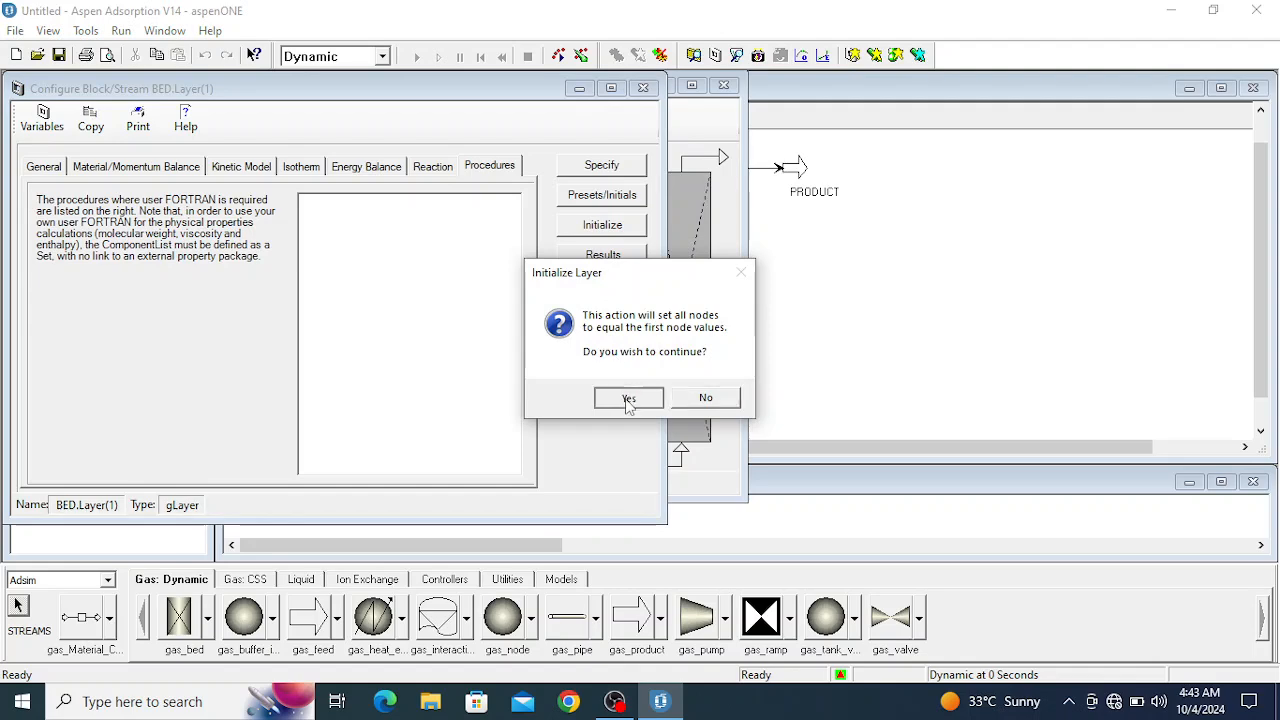
click(624, 398)
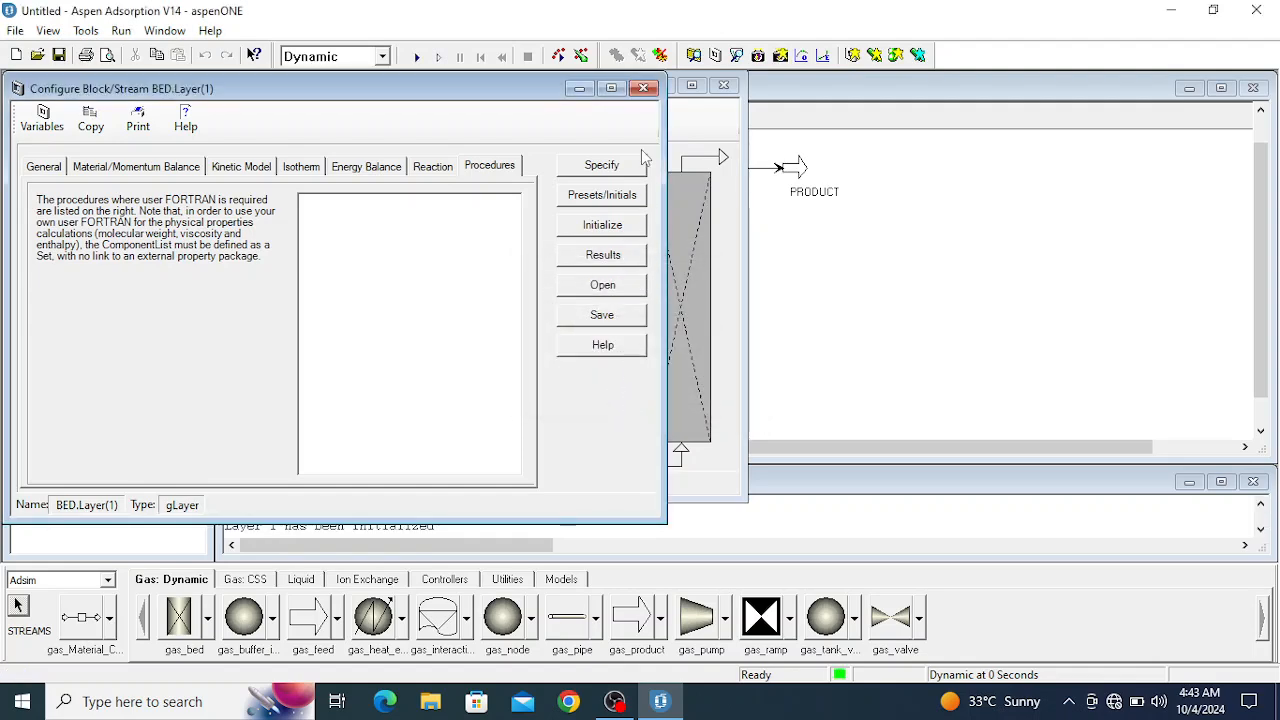
click(643, 88)
click(724, 87)
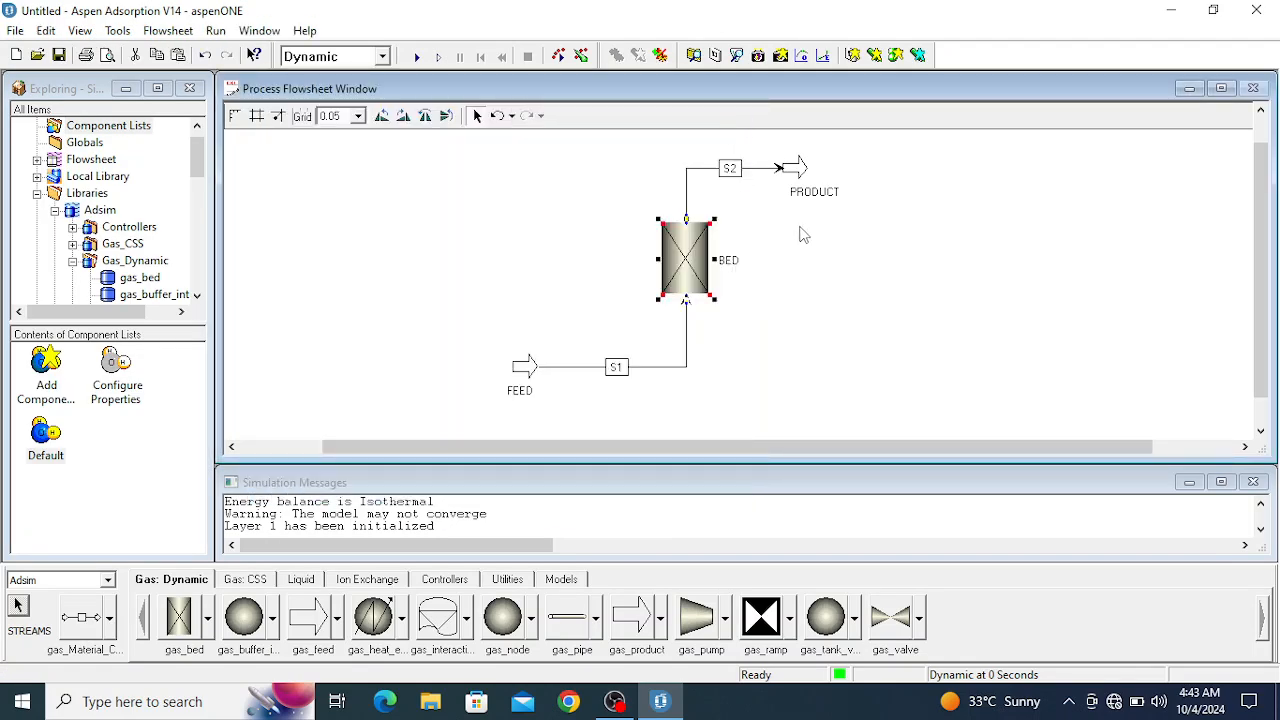
- Specify a boundary pressure P of 1 bar for the PRODUCT block and close its forms
double_click(800, 167)
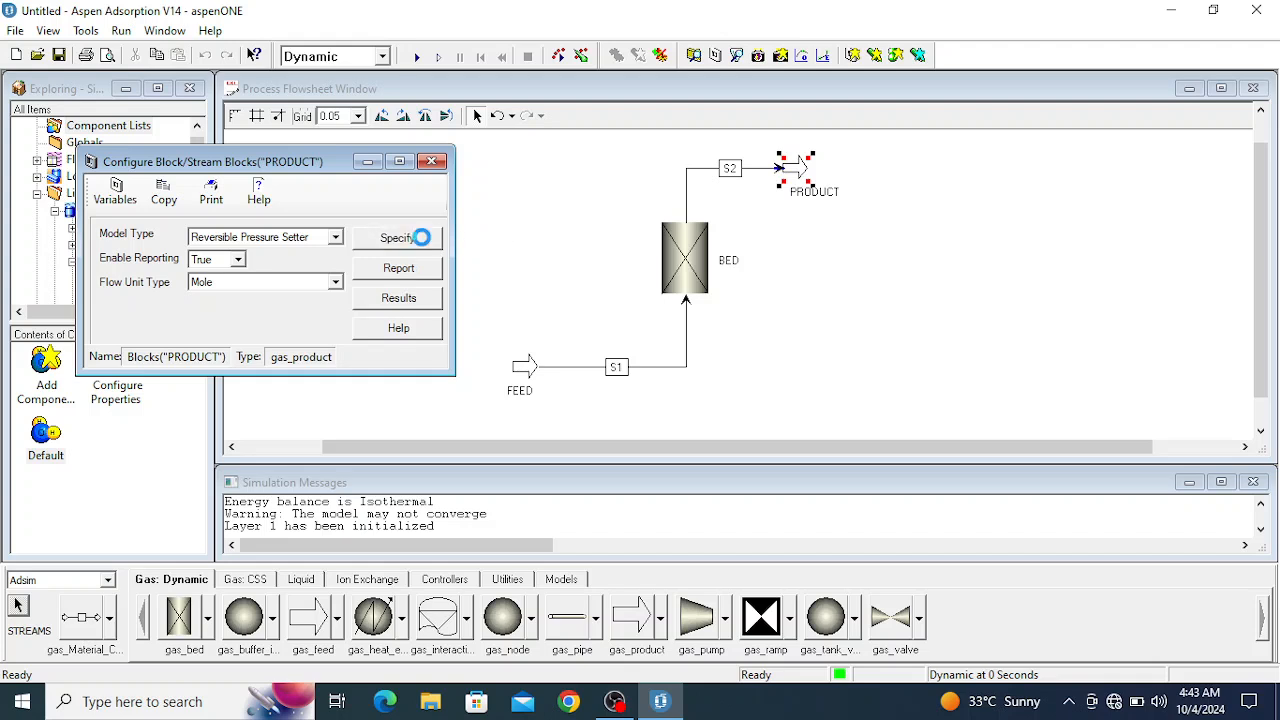
click(424, 240)
click(284, 274)
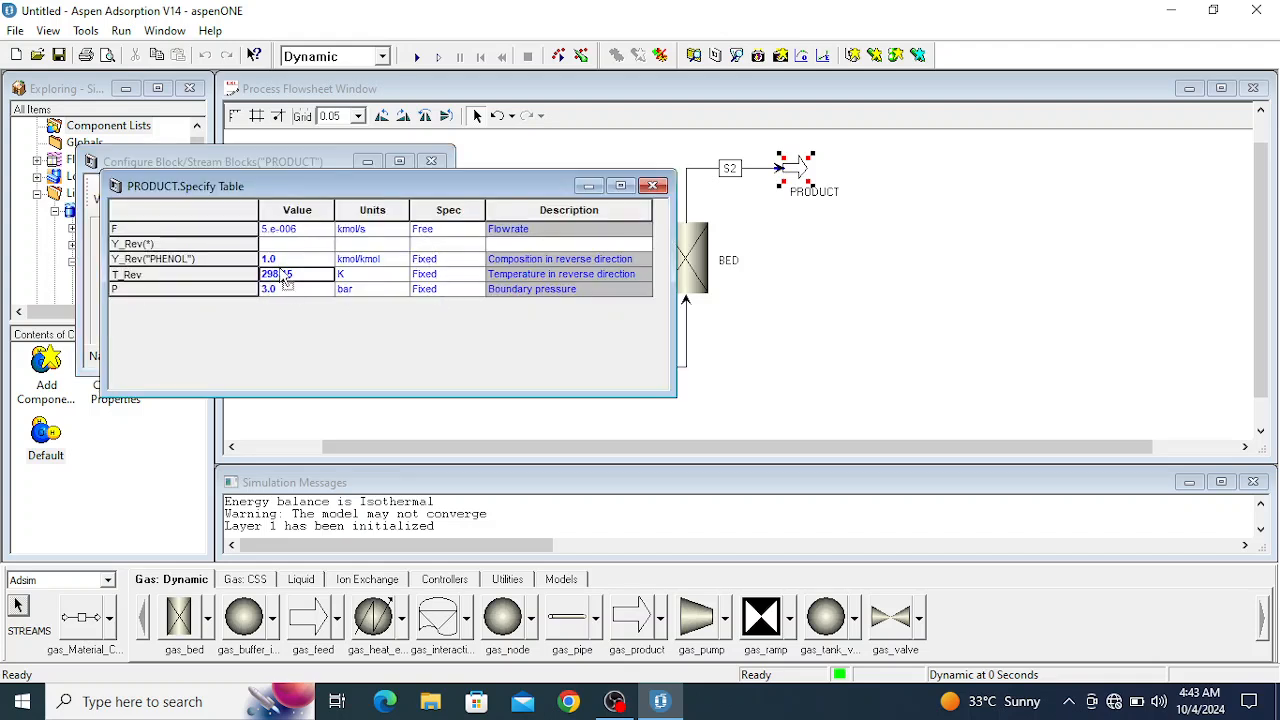
click(269, 290)
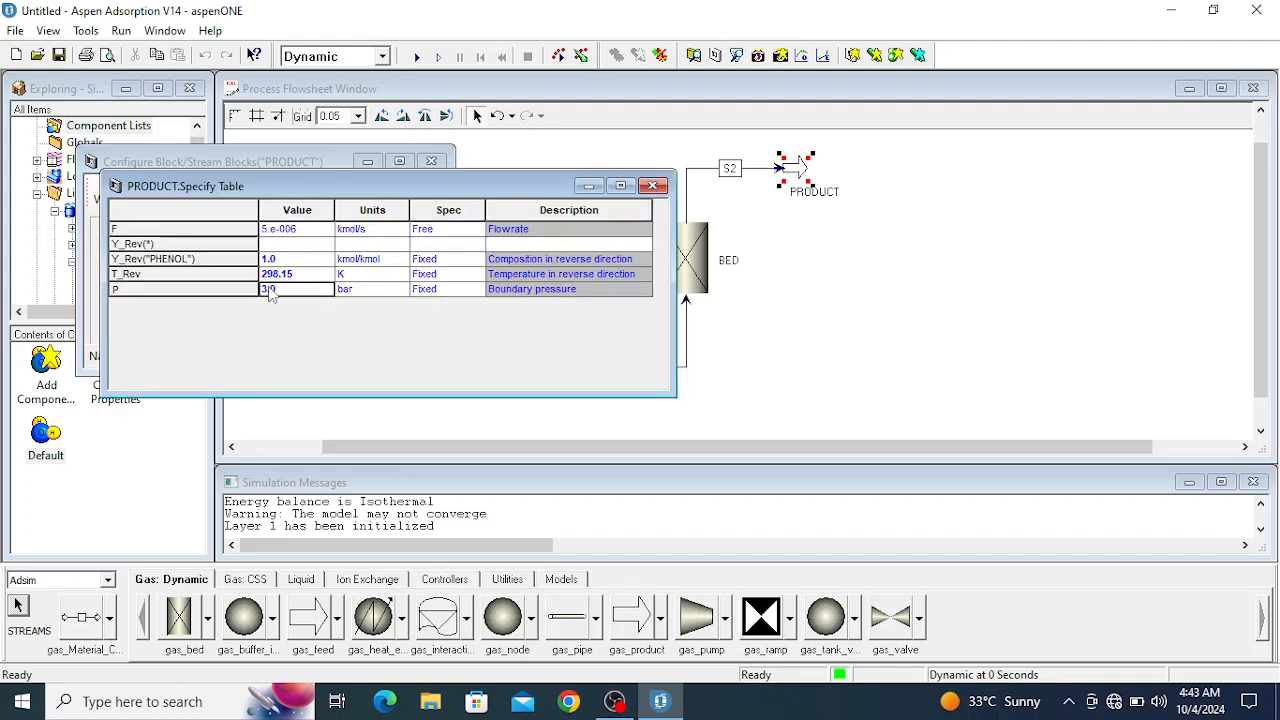
key(BackSpace)
text(1)
key(Tab)
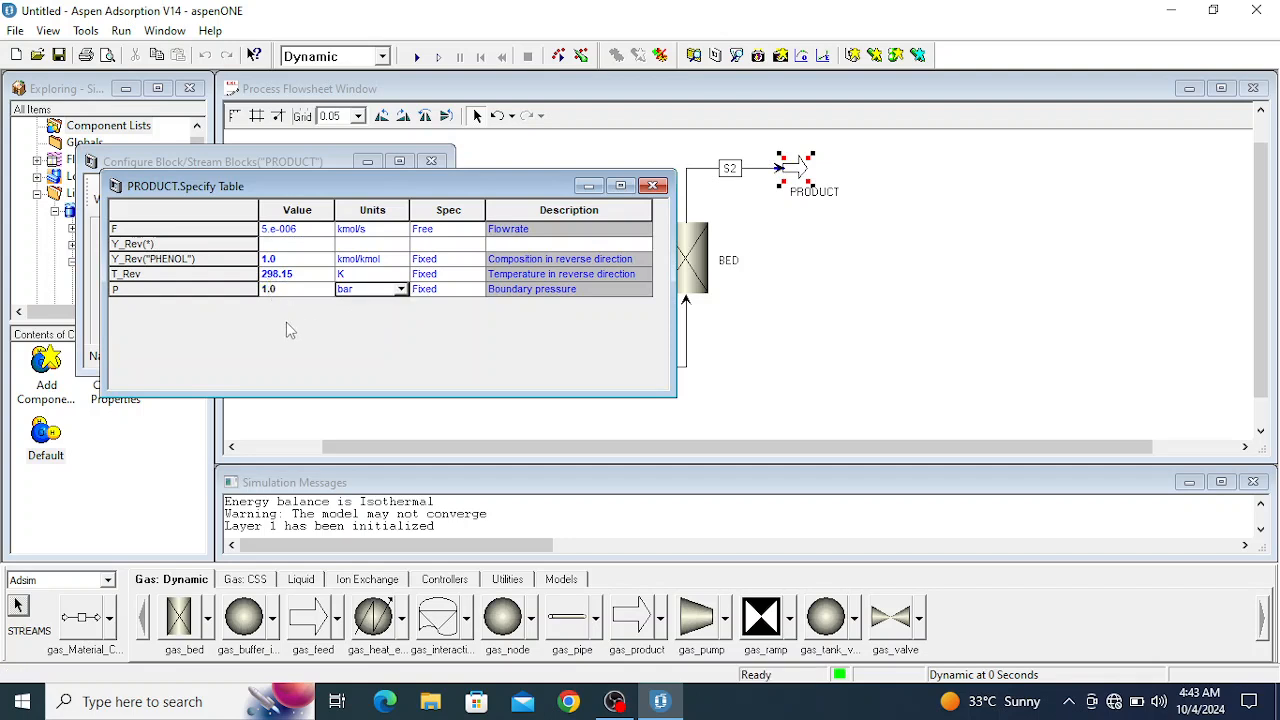
click(652, 188)
click(433, 162)
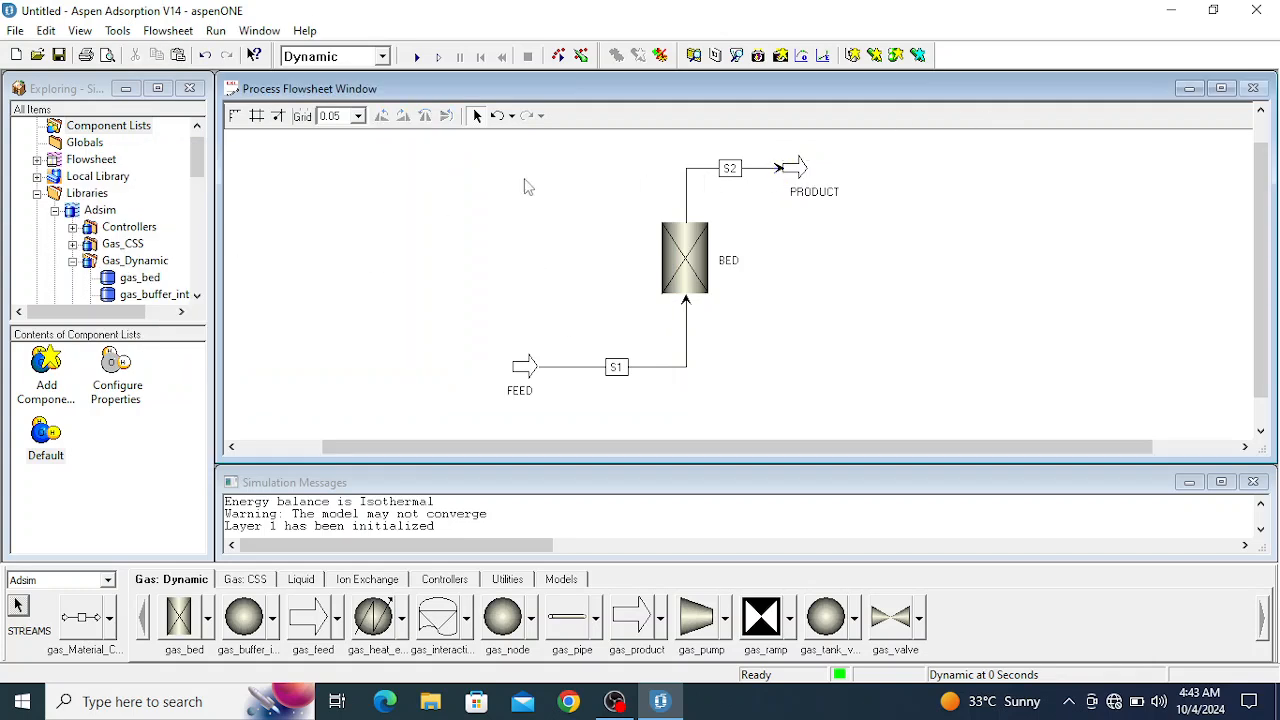
- Switch the run mode to Initialization, run the simulation, and dismiss the completion message
click(370, 62)
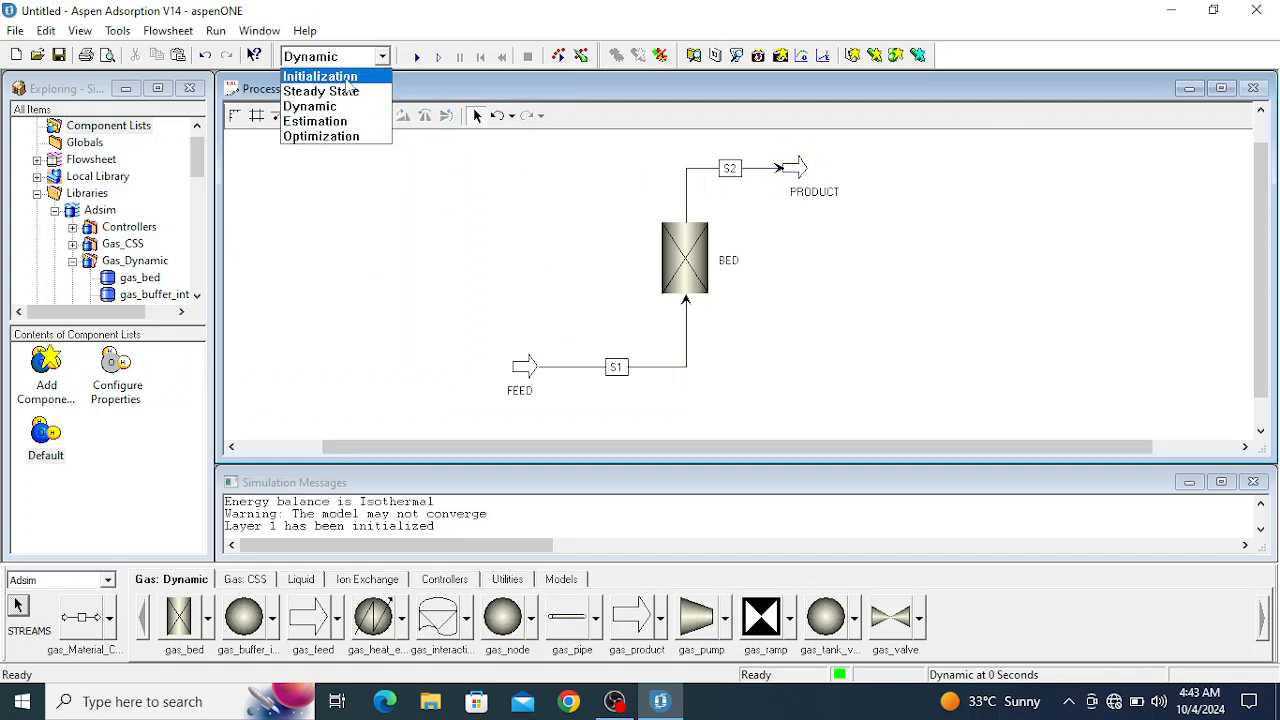
click(345, 75)
click(416, 56)
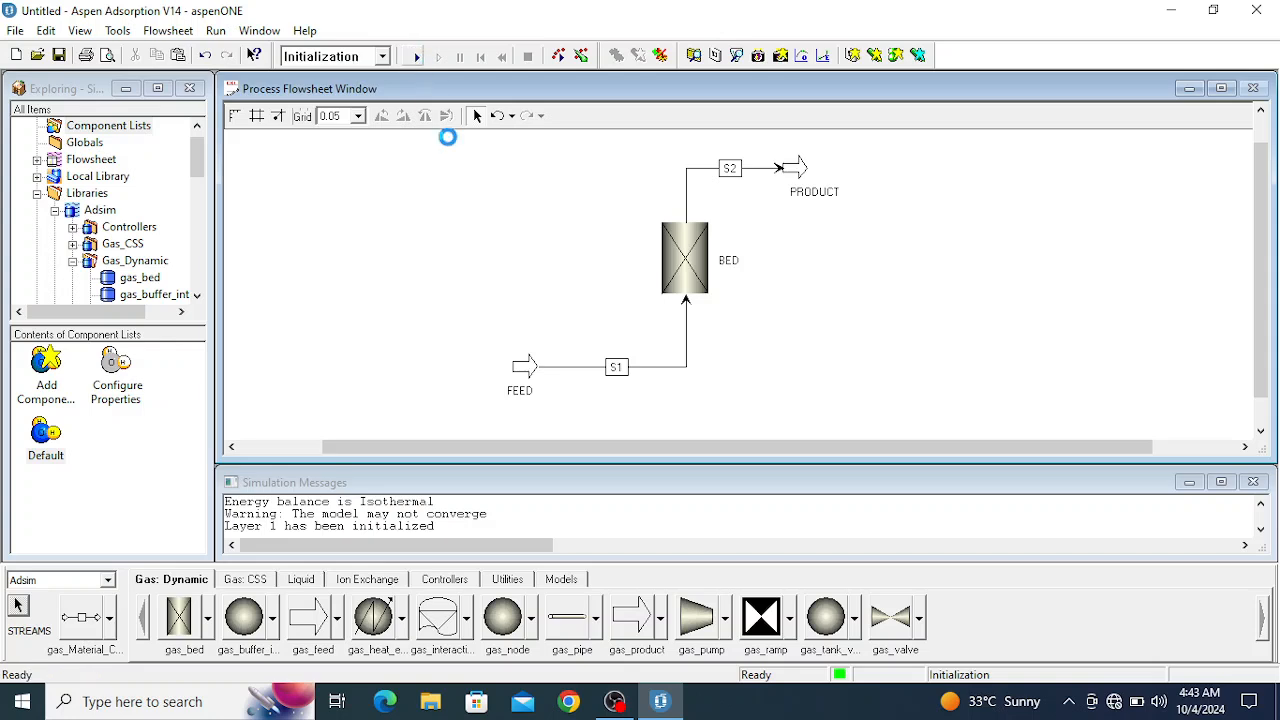
click(687, 392)
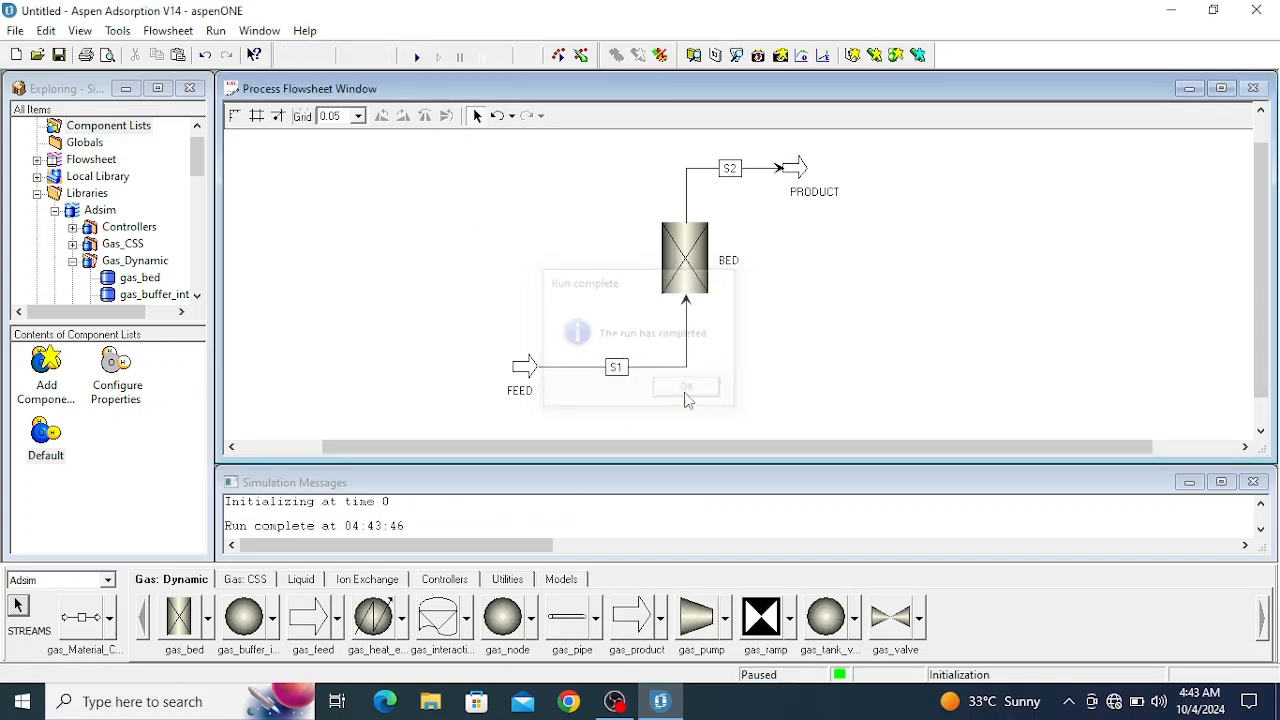
- Create a new flowsheet plot named UptakeVStime and move it clear of the flowsheet blocks
click(852, 55)
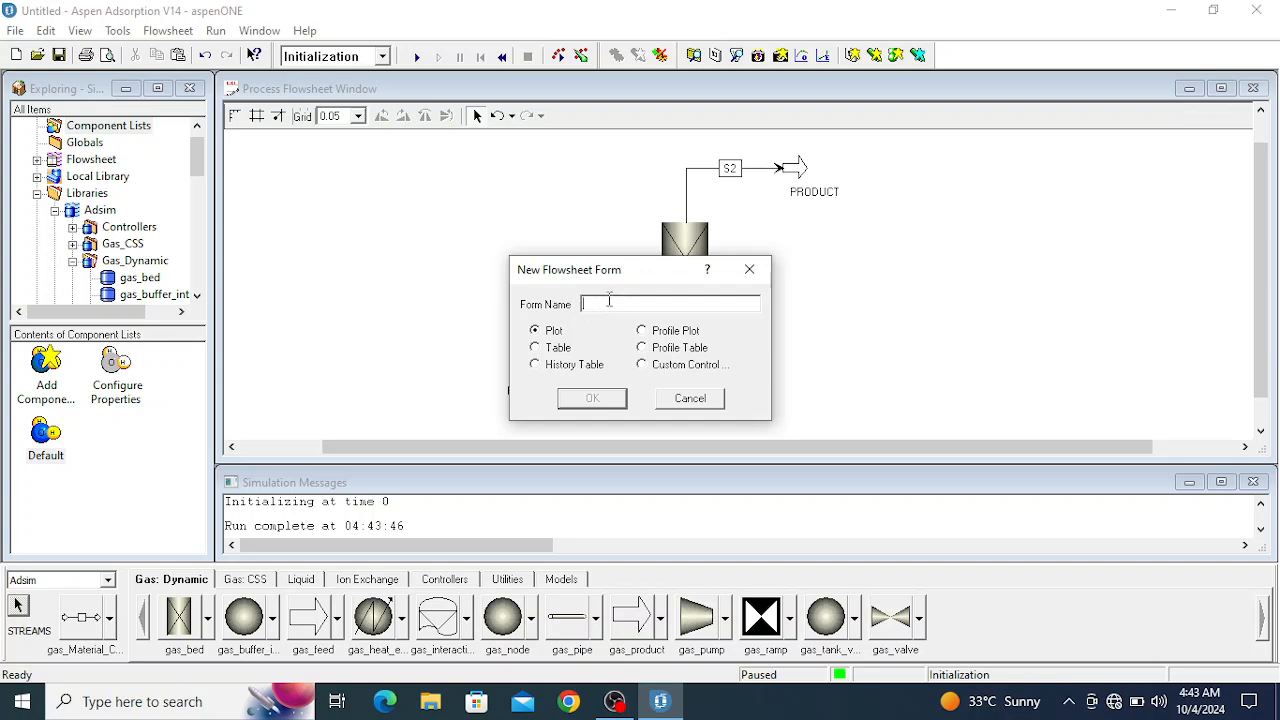
text(UptakeVStime)
click(593, 399)
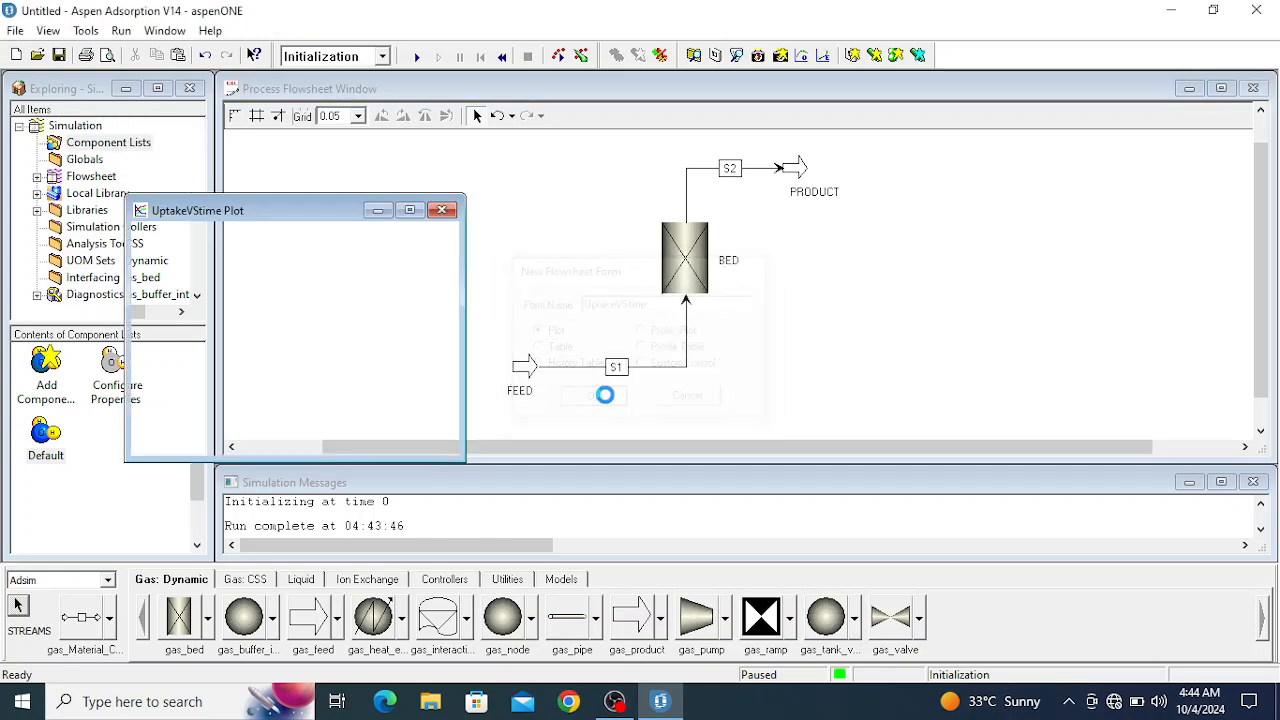
drag(290, 214, 230, 128)
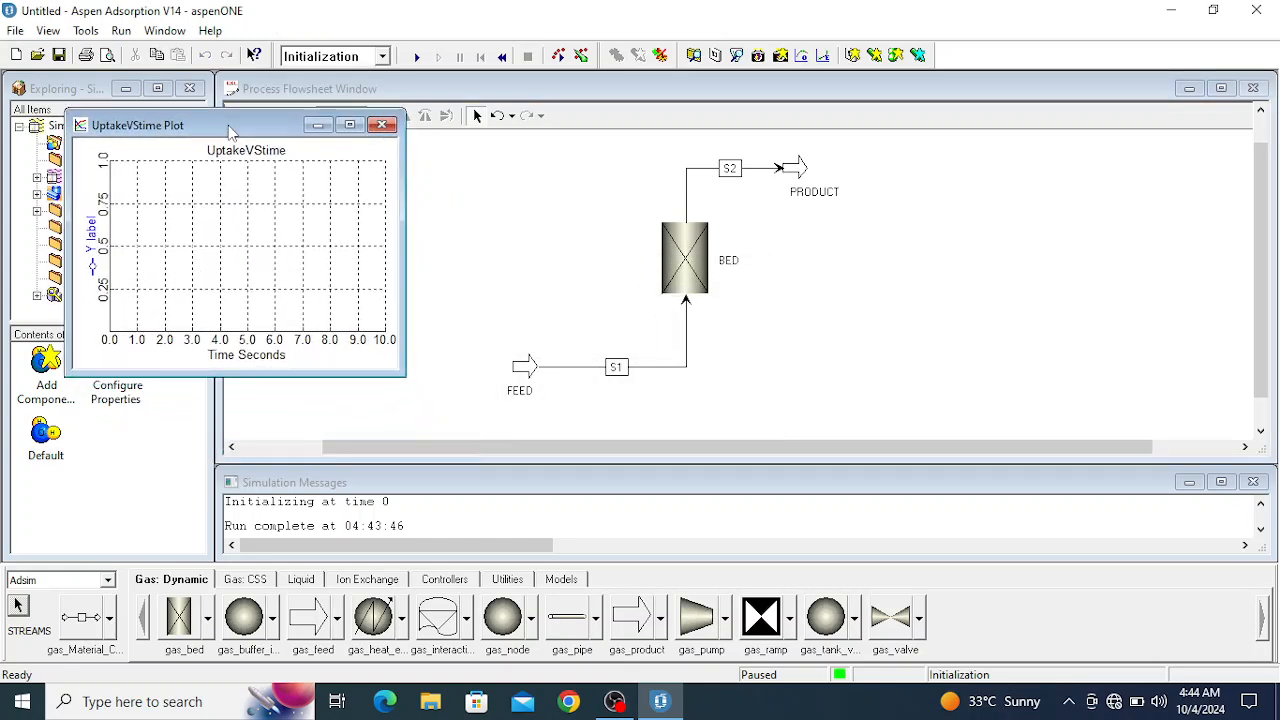
- Set the UptakeVStime plot's time axis range to 0–800 with a grid interval of 20
double_click(278, 343)
drag(666, 352, 648, 360)
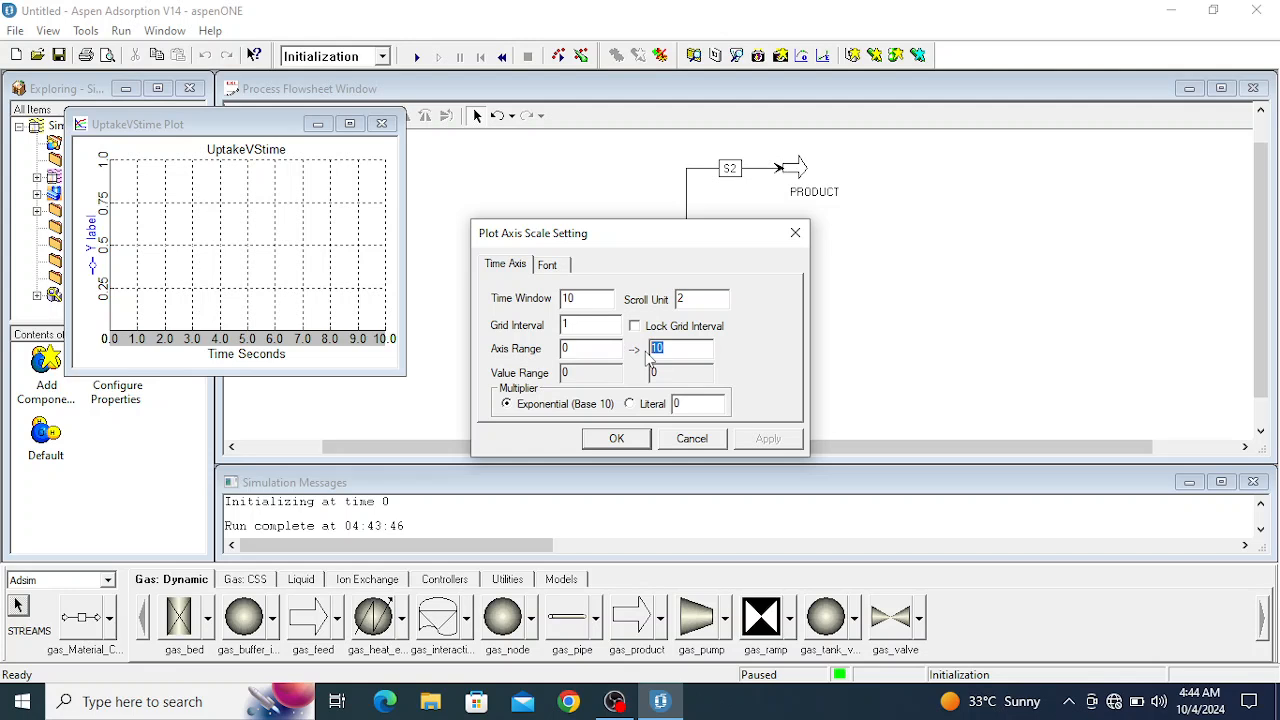
text(800)
click(564, 328)
text(20)
click(615, 437)
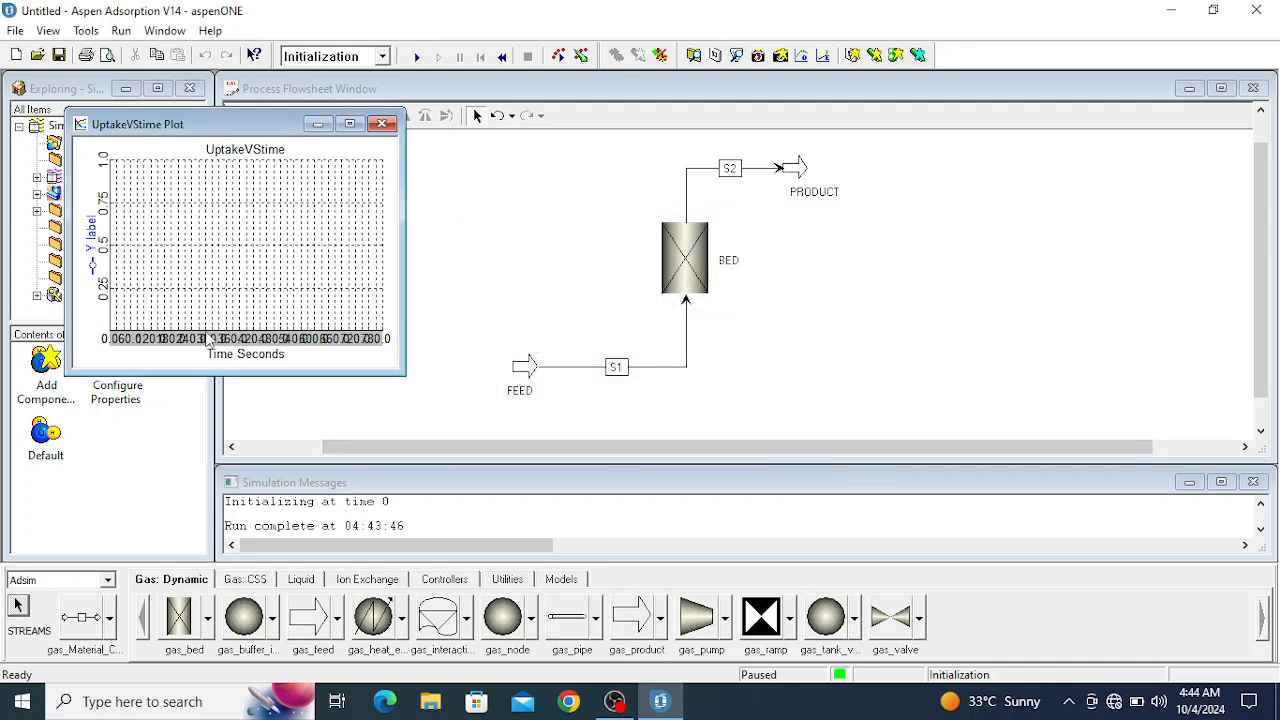
- Inspect the plot enlarged, restore its size, and set the time axis grid interval to 100
click(350, 124)
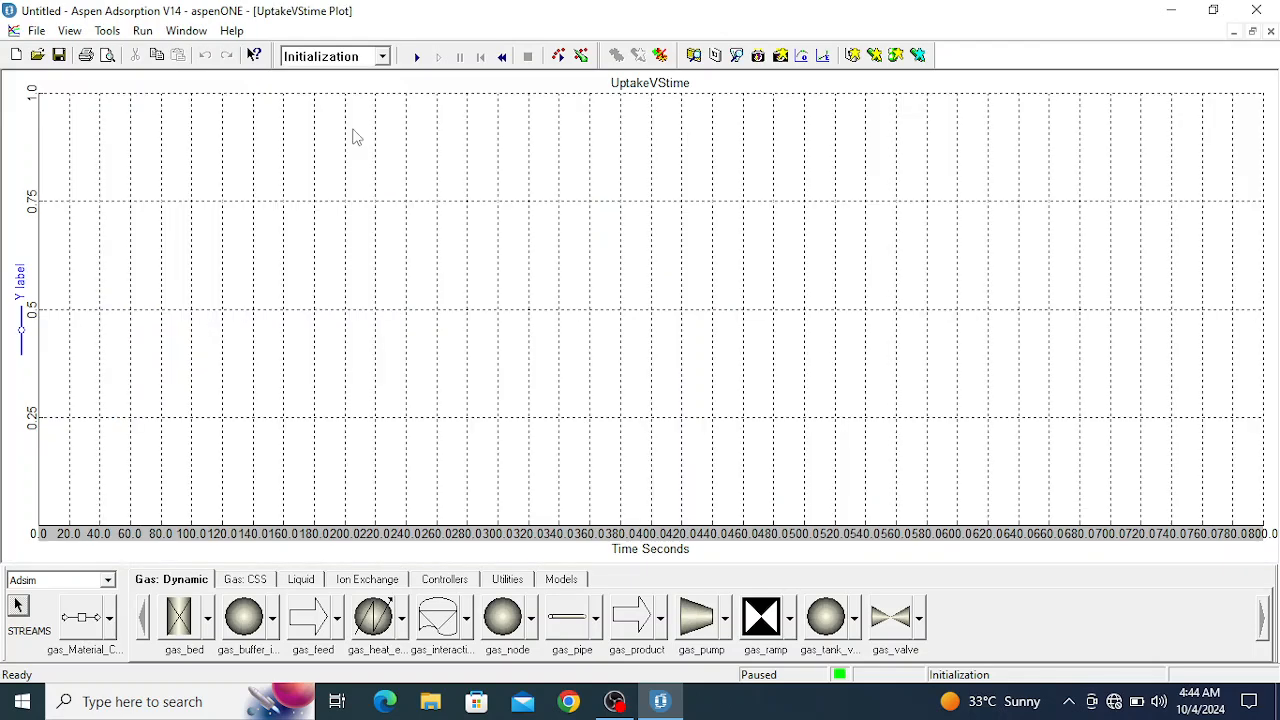
click(1252, 31)
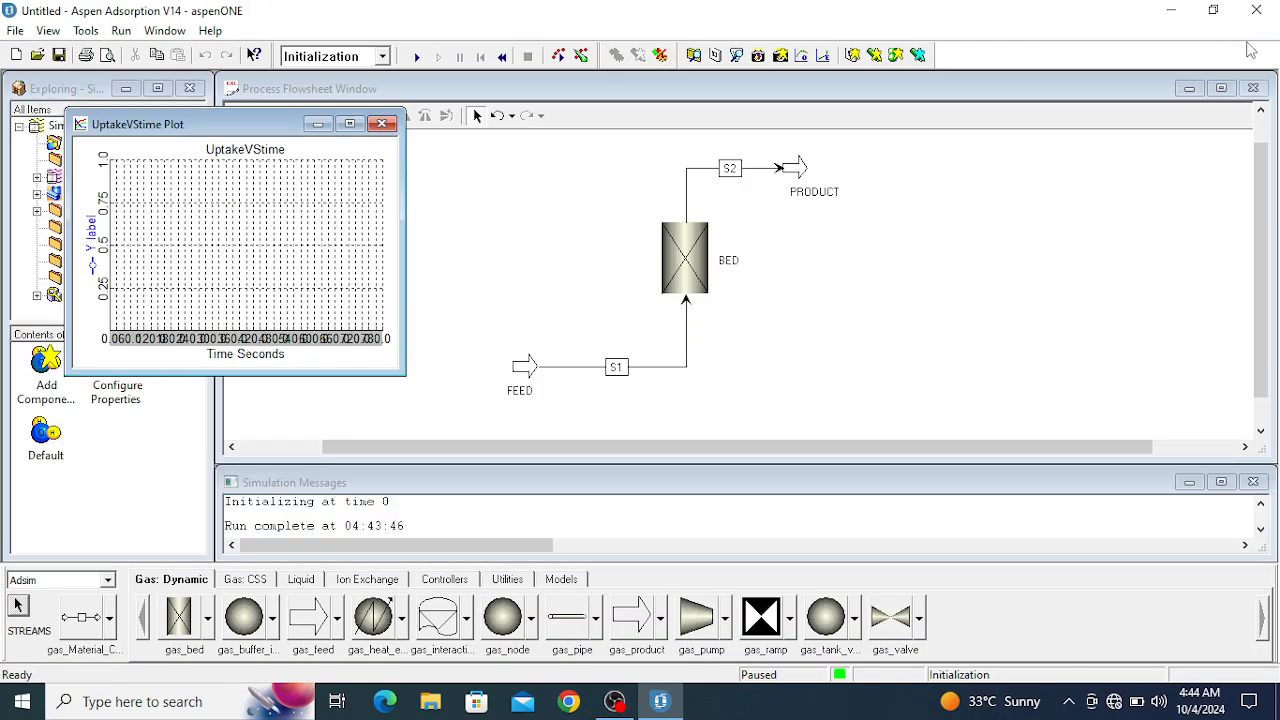
double_click(185, 346)
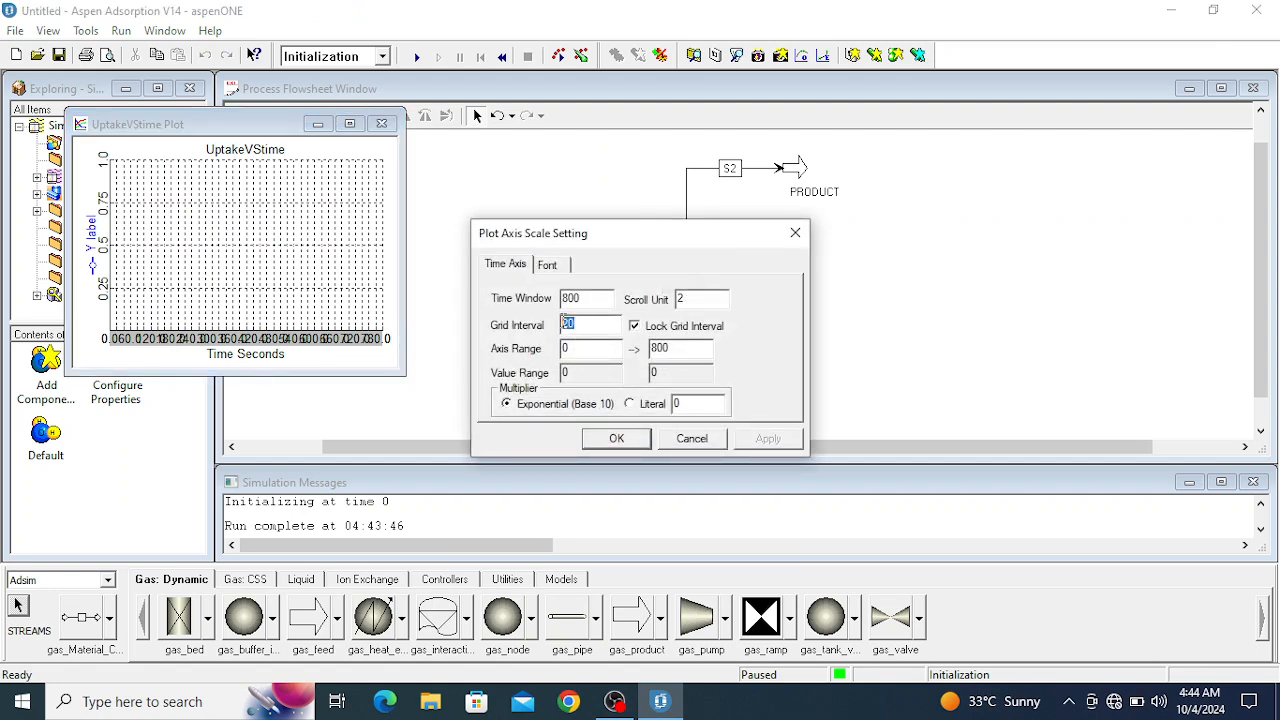
text(100)
key(Return)
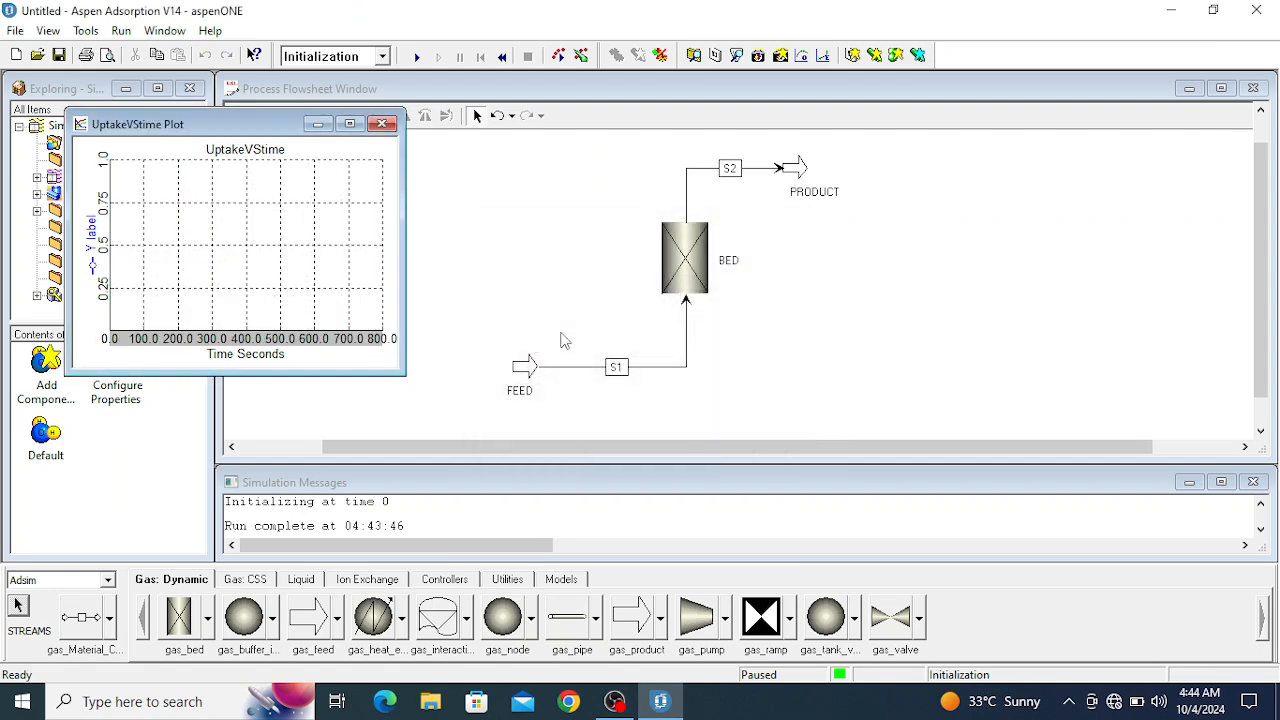
- Open the results table of the BED block's adsorbent layer and position it clear of the UptakeVStime plot
click(686, 262)
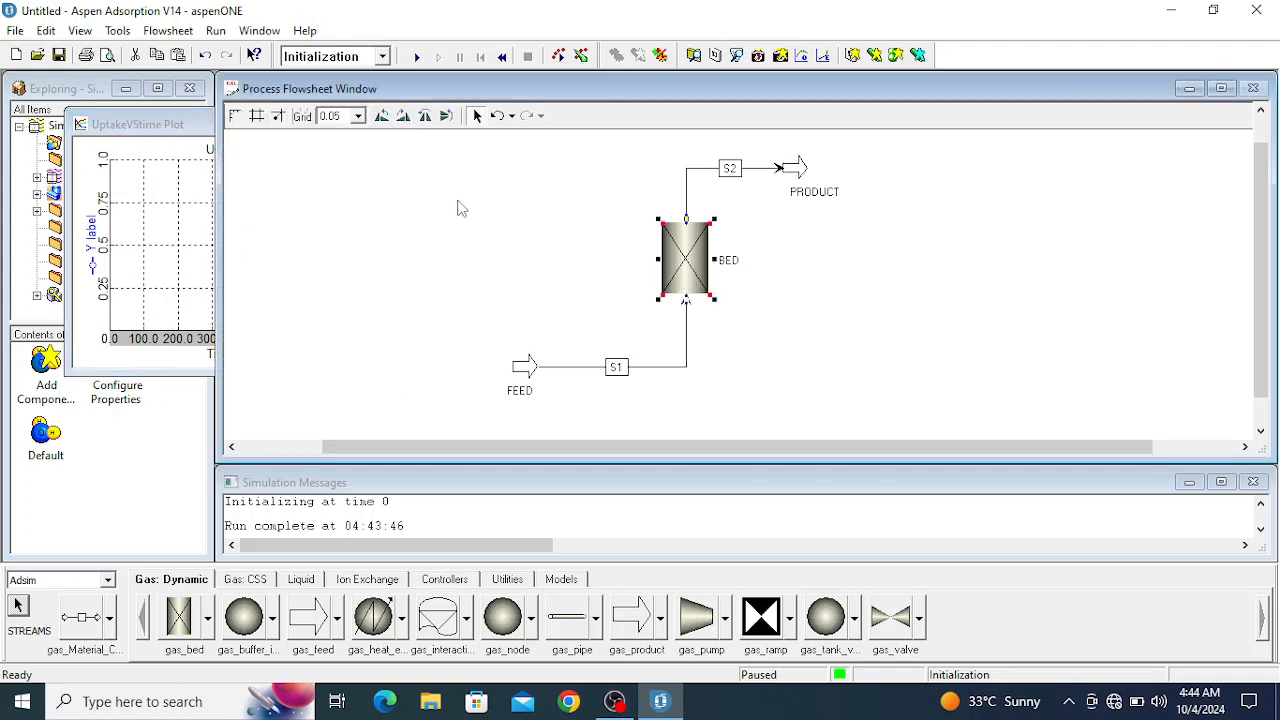
double_click(678, 255)
drag(455, 245, 937, 121)
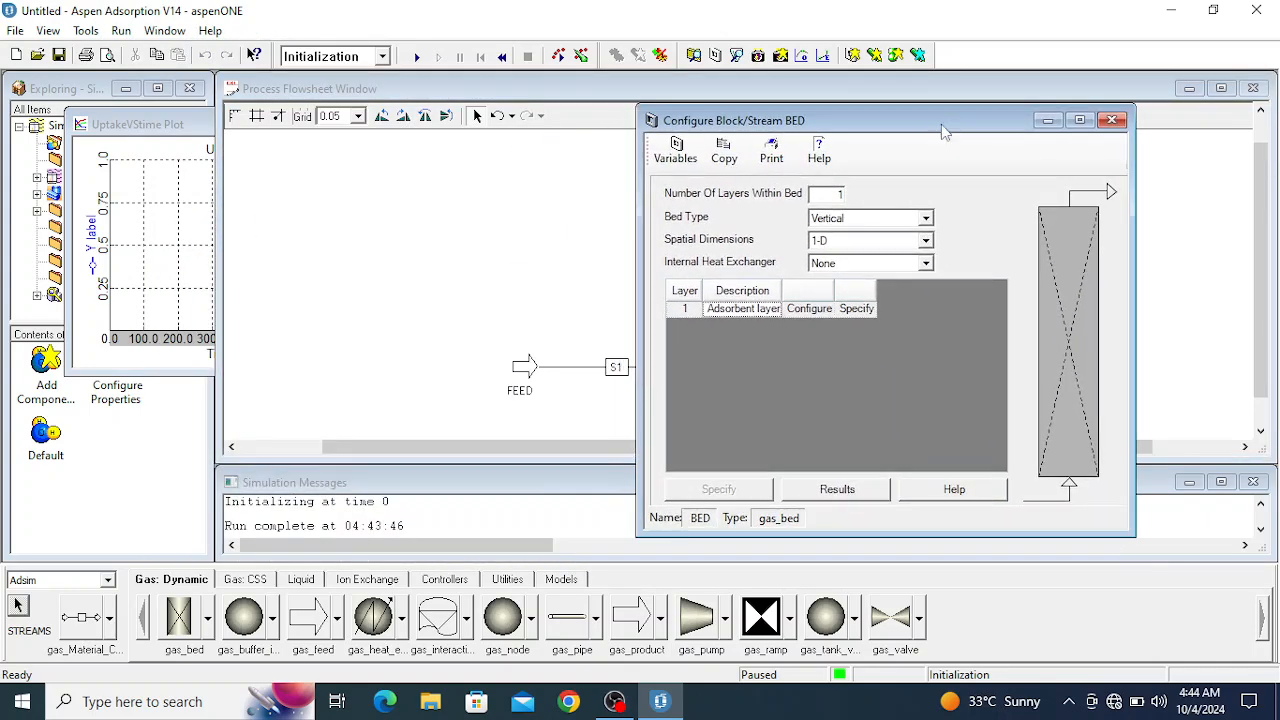
double_click(1068, 305)
drag(402, 94, 928, 84)
click(1105, 248)
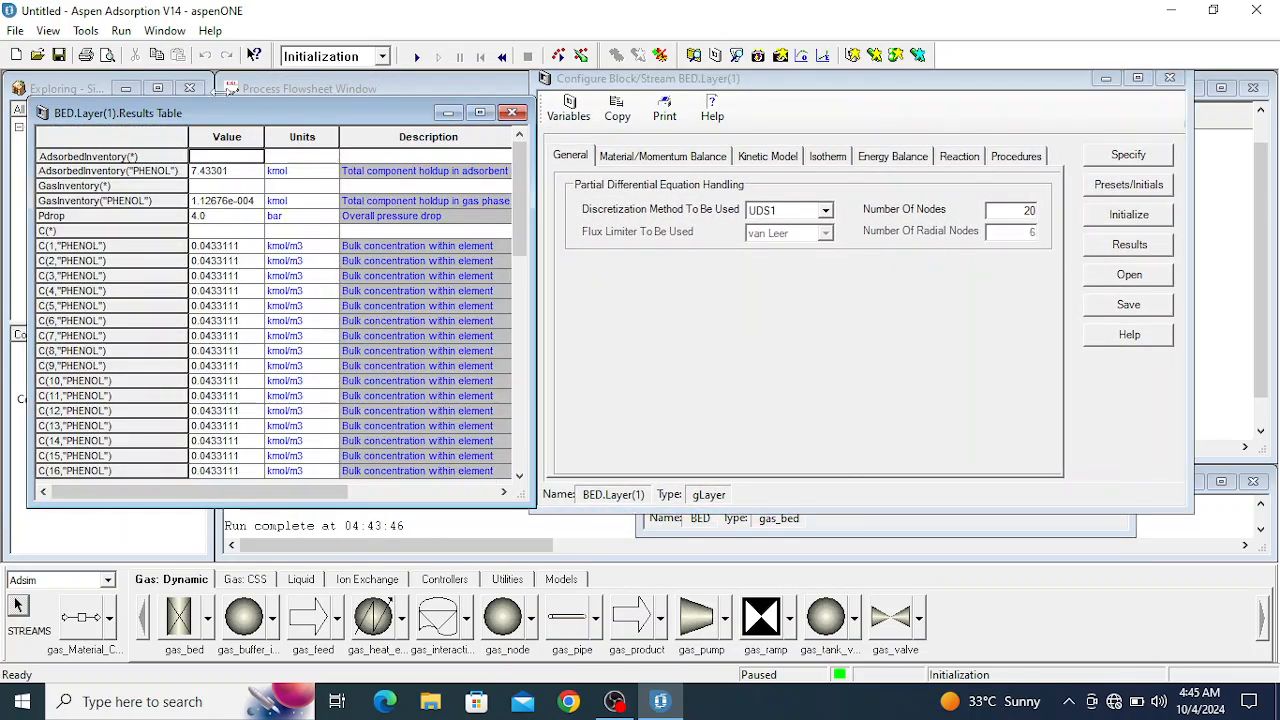
drag(227, 107, 842, 78)
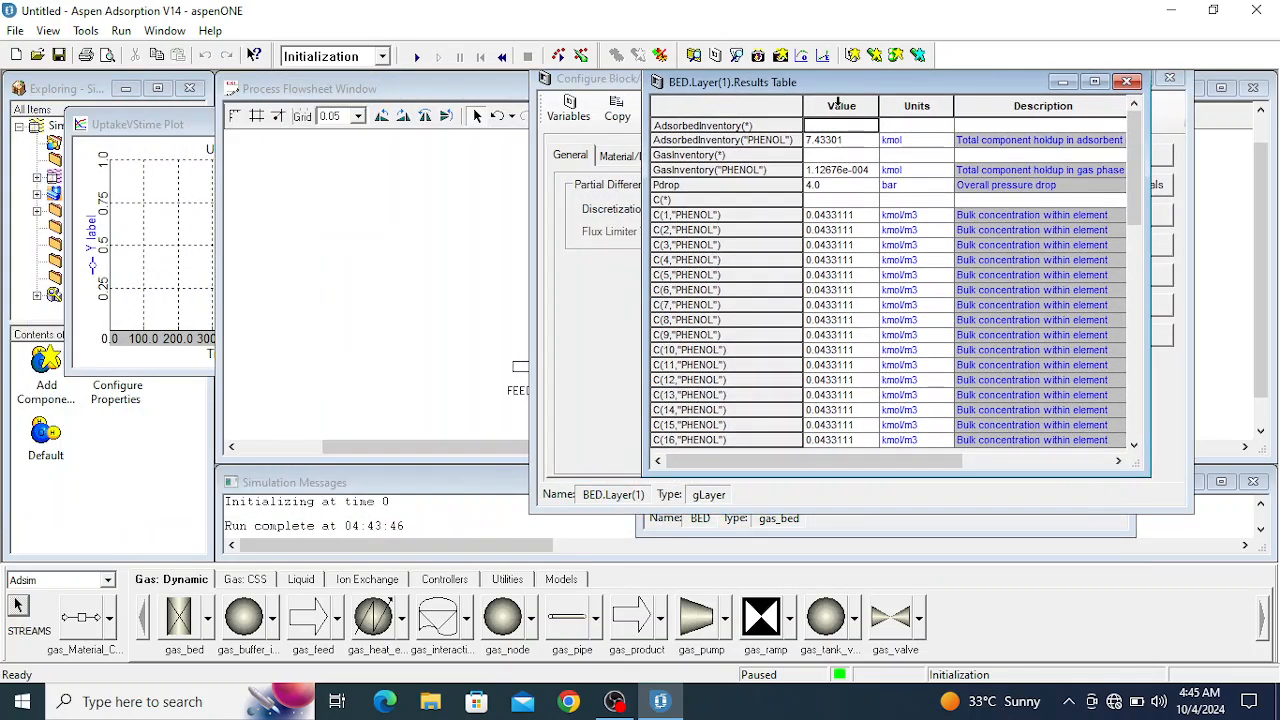
- Add the phenol solid loadings W(8), W(1) and W(20) from the layer results to the UptakeVStime plot's Y axis
scroll(872, 278, down, 15)
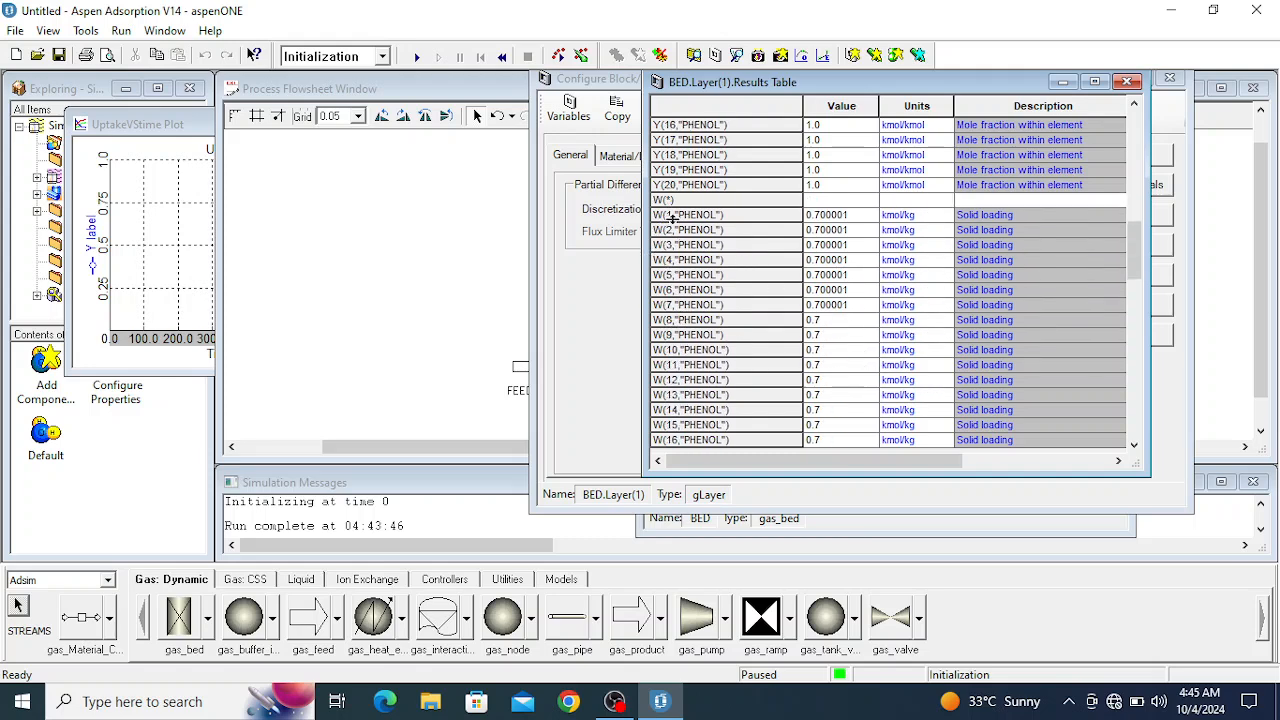
click(675, 319)
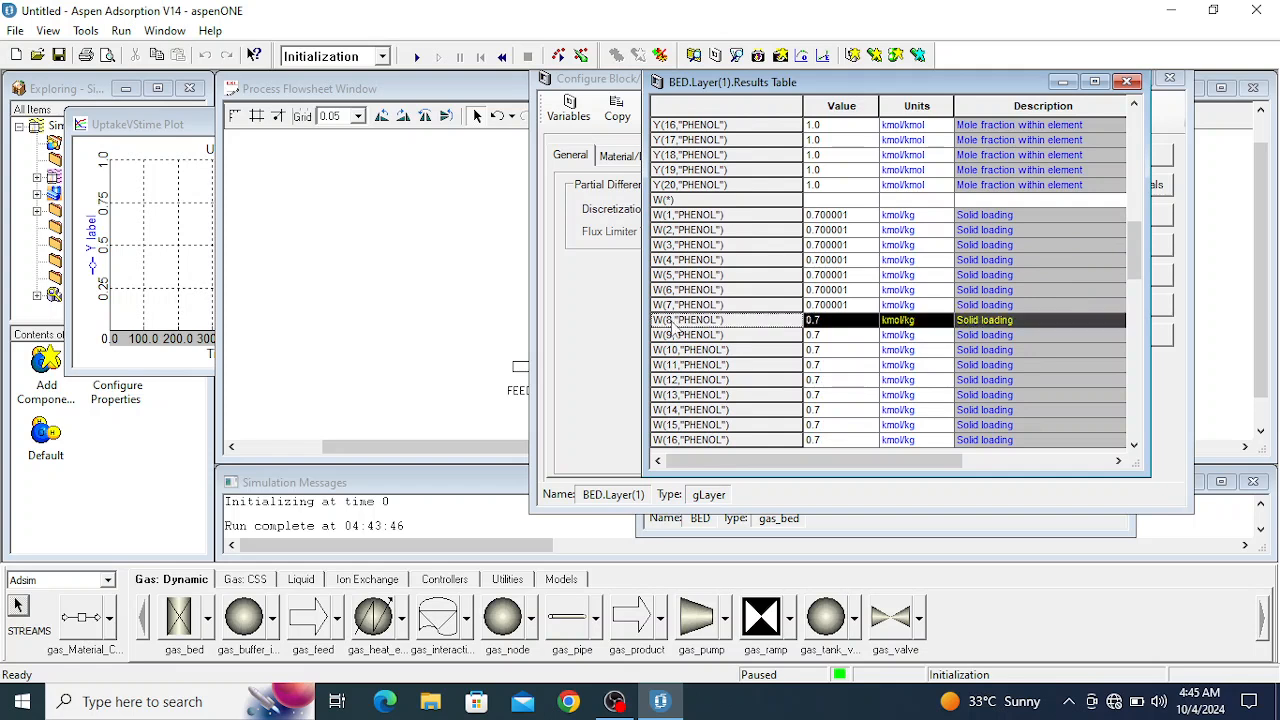
drag(96, 264, 97, 266)
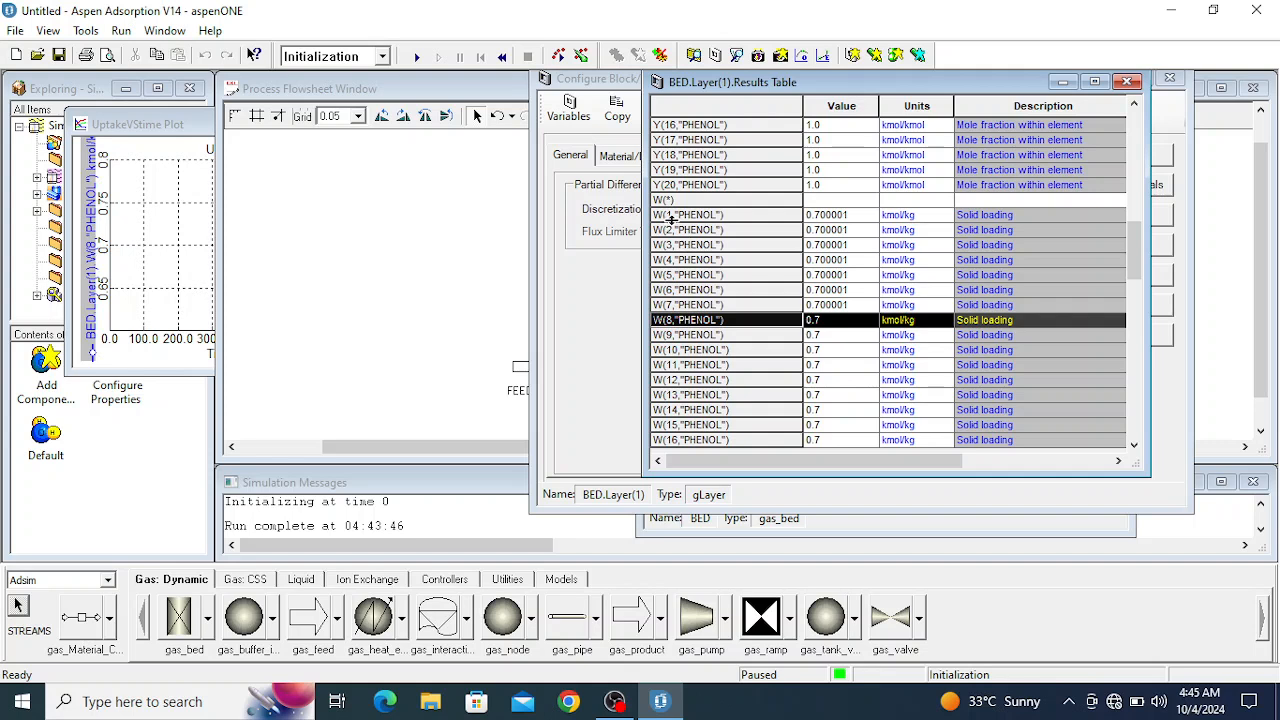
drag(668, 214, 103, 258)
scroll(684, 430, down, 3)
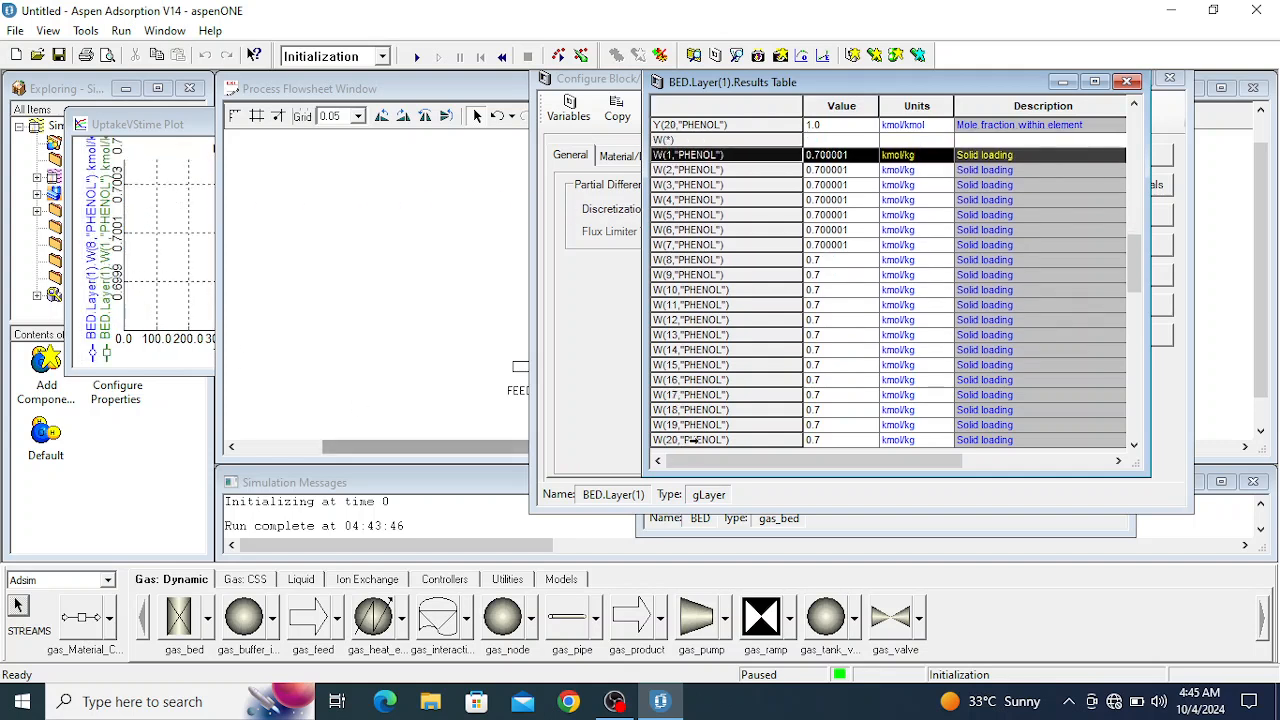
drag(670, 380, 120, 330)
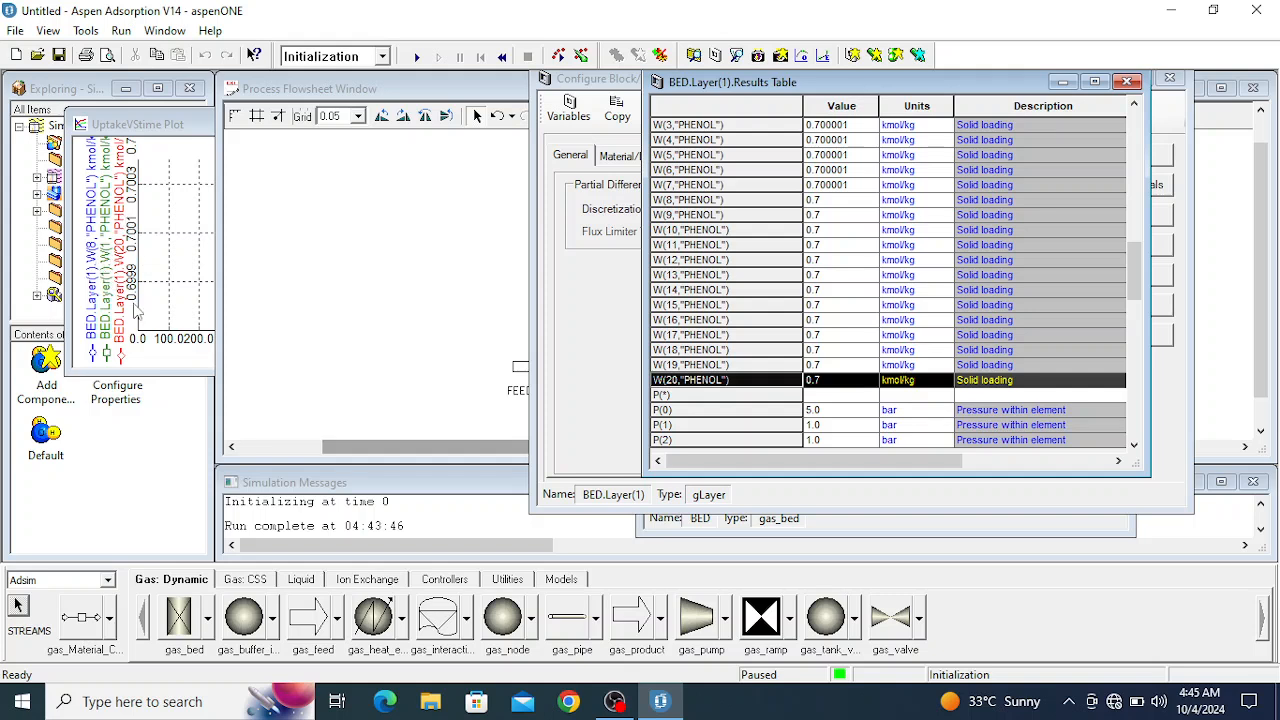
click(160, 132)
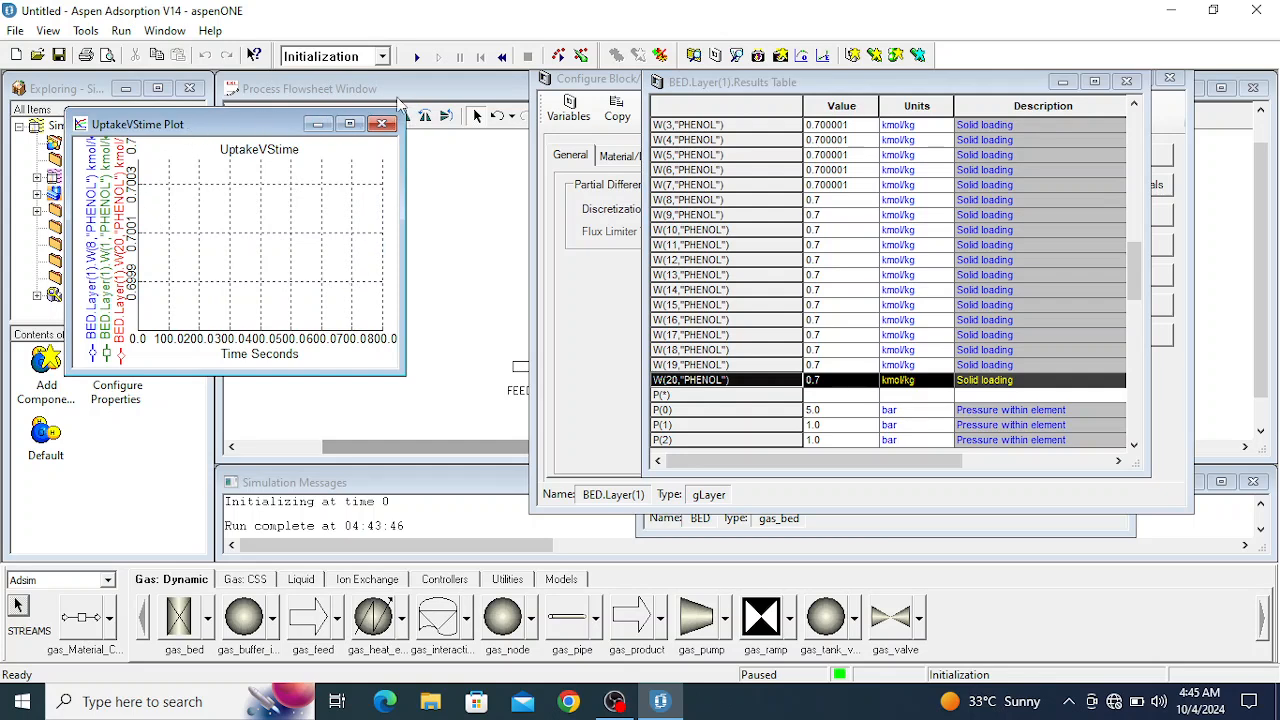
- Set the run options to Dynamic mode with the simulation pausing at 800 seconds
click(558, 55)
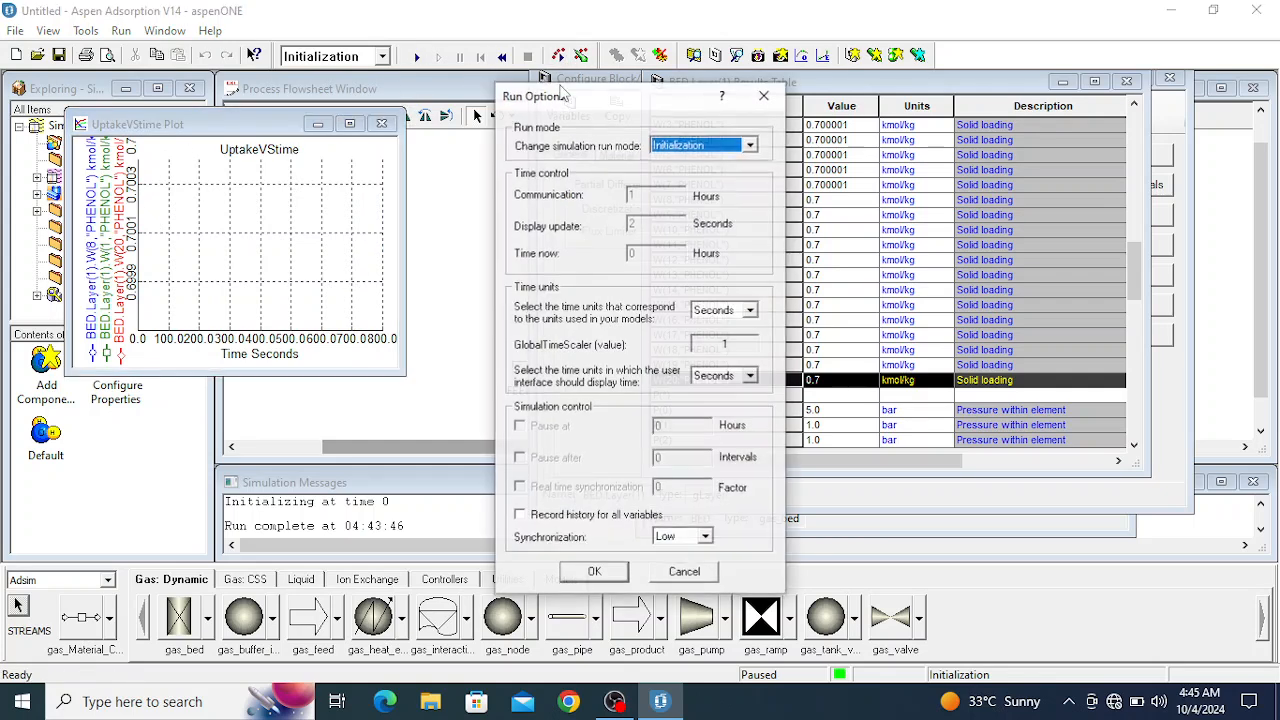
click(749, 146)
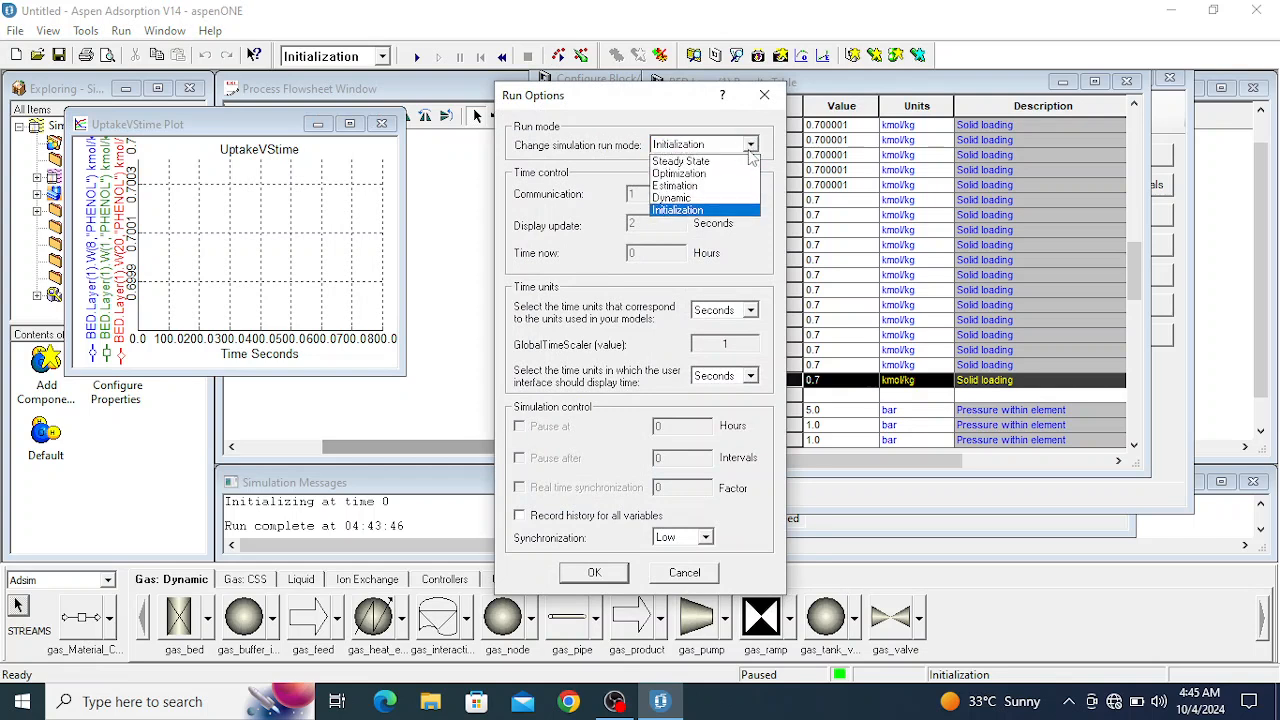
click(672, 198)
click(662, 428)
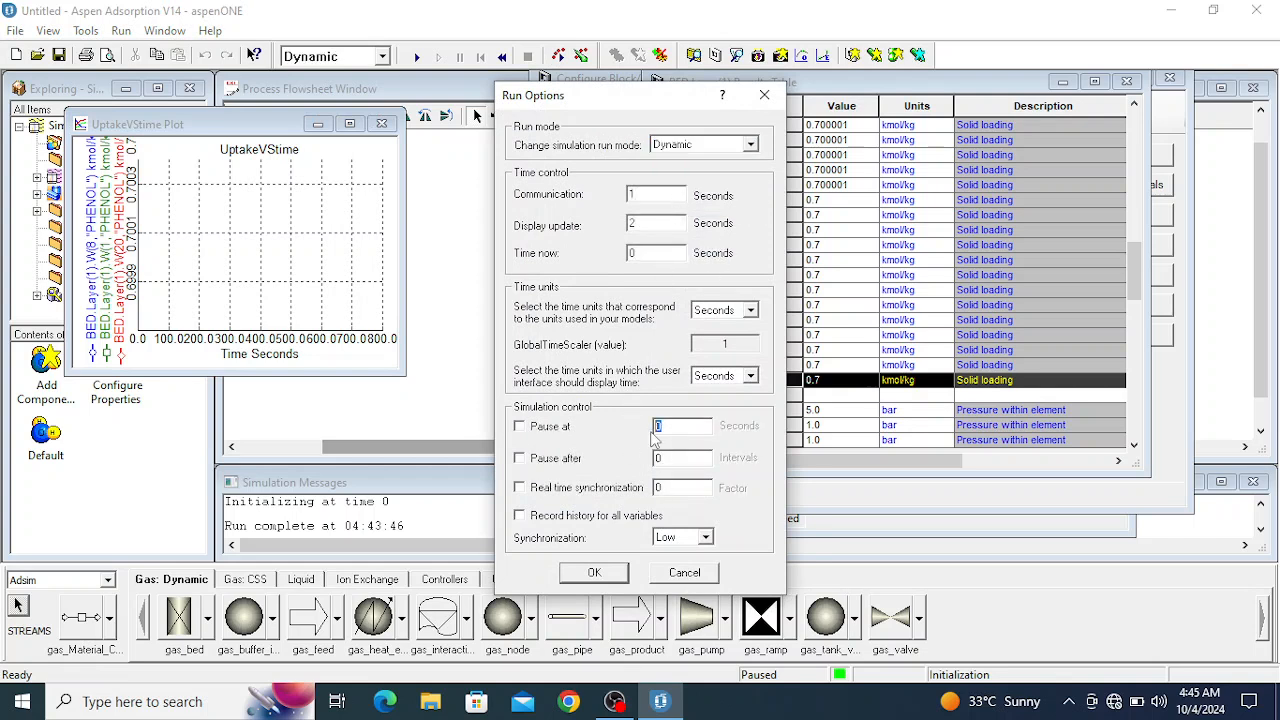
text(800)
click(519, 427)
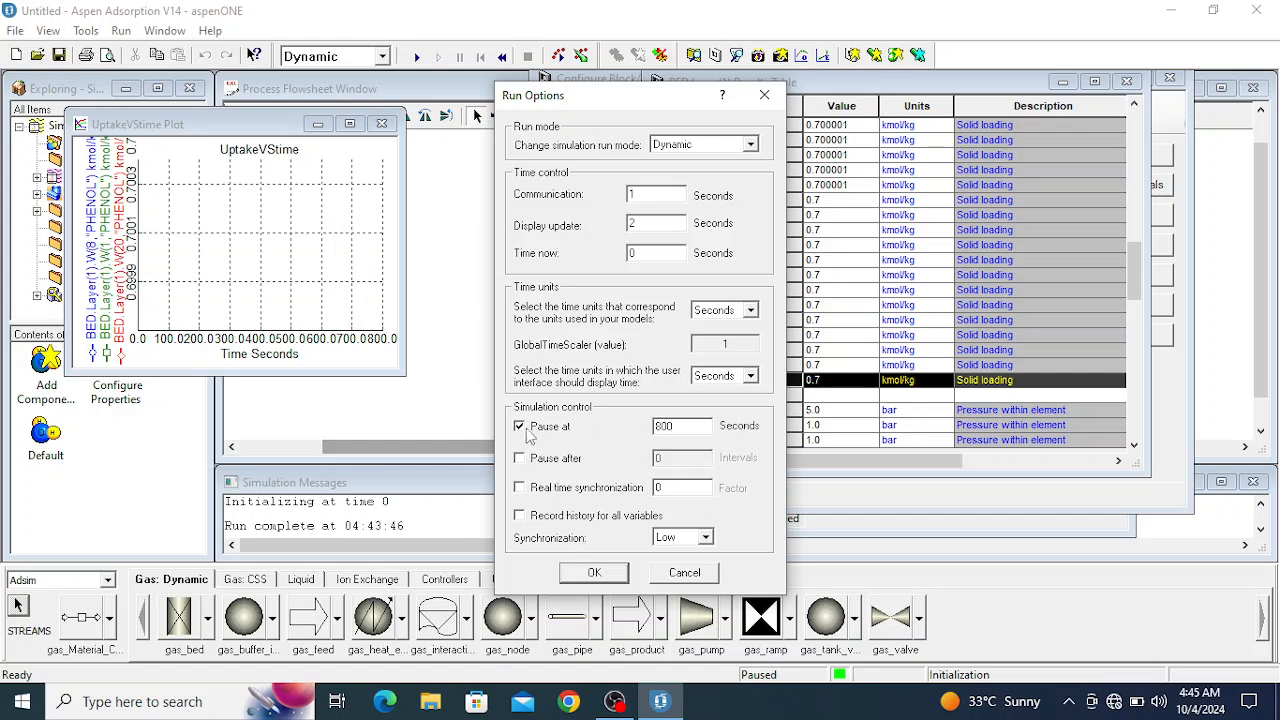
click(595, 573)
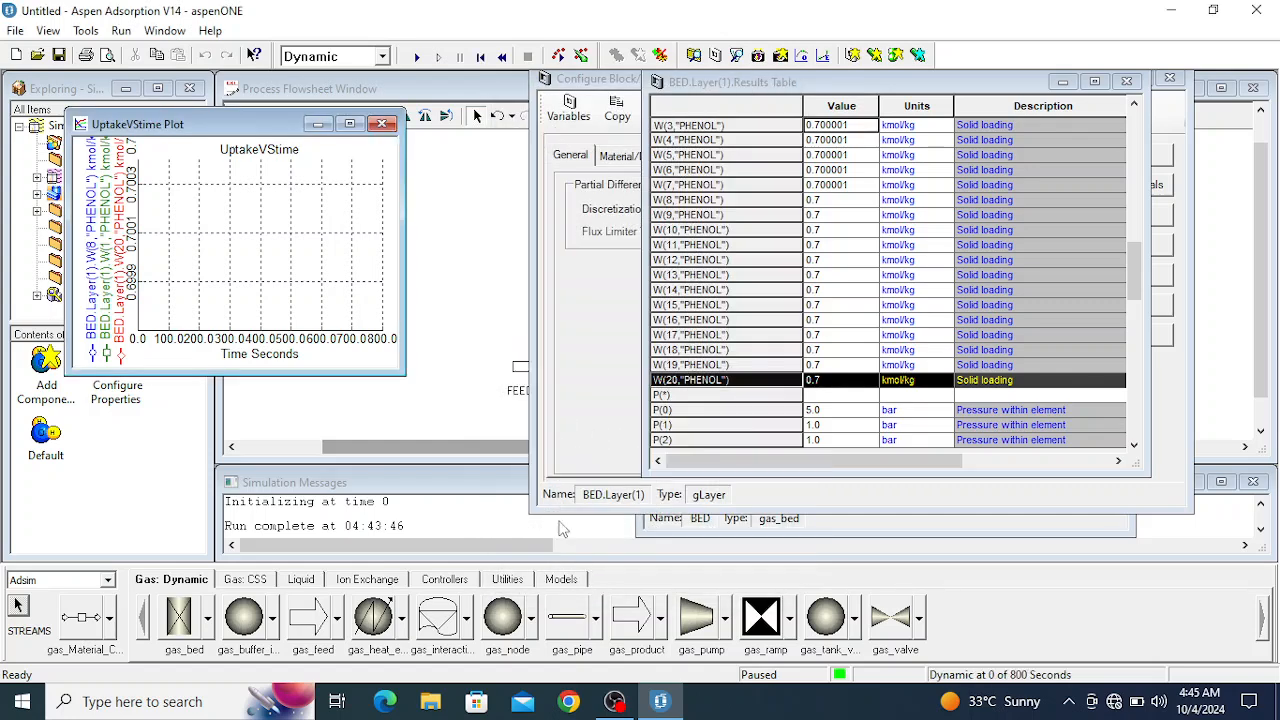
- Run the dynamic simulation, dismiss the completion message, and inspect the UptakeVStime plot enlarged
click(416, 58)
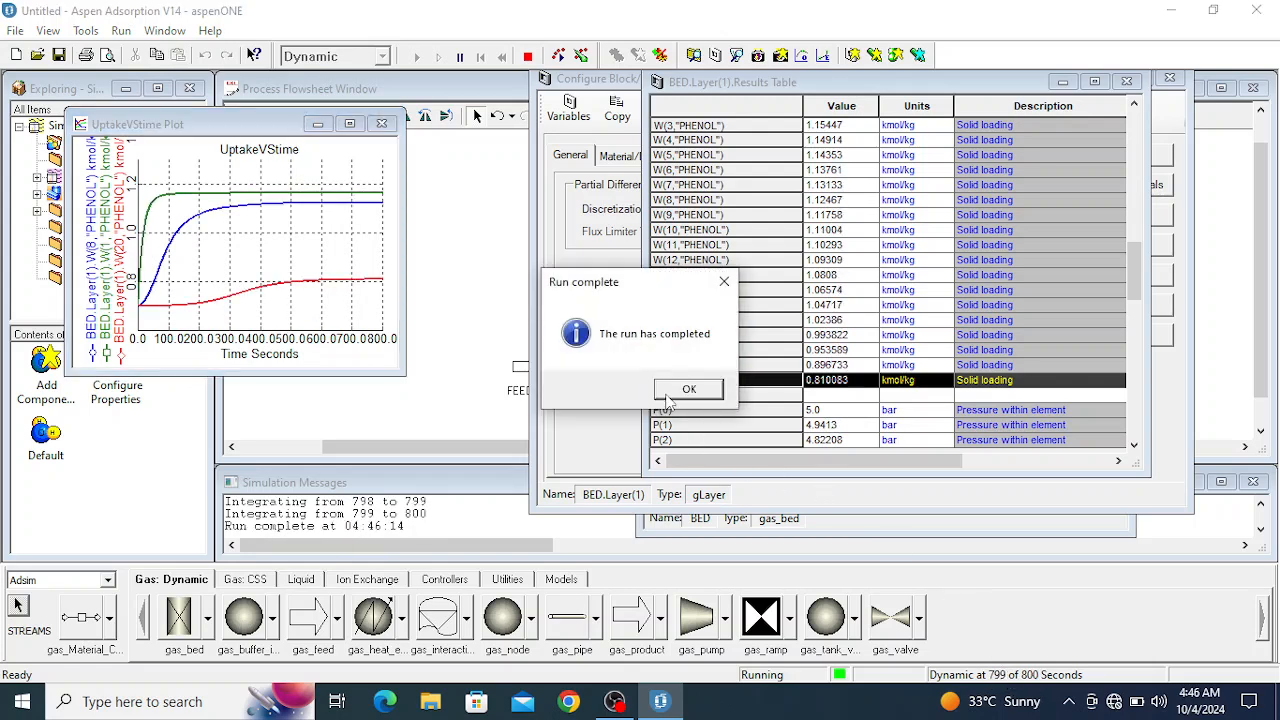
click(686, 389)
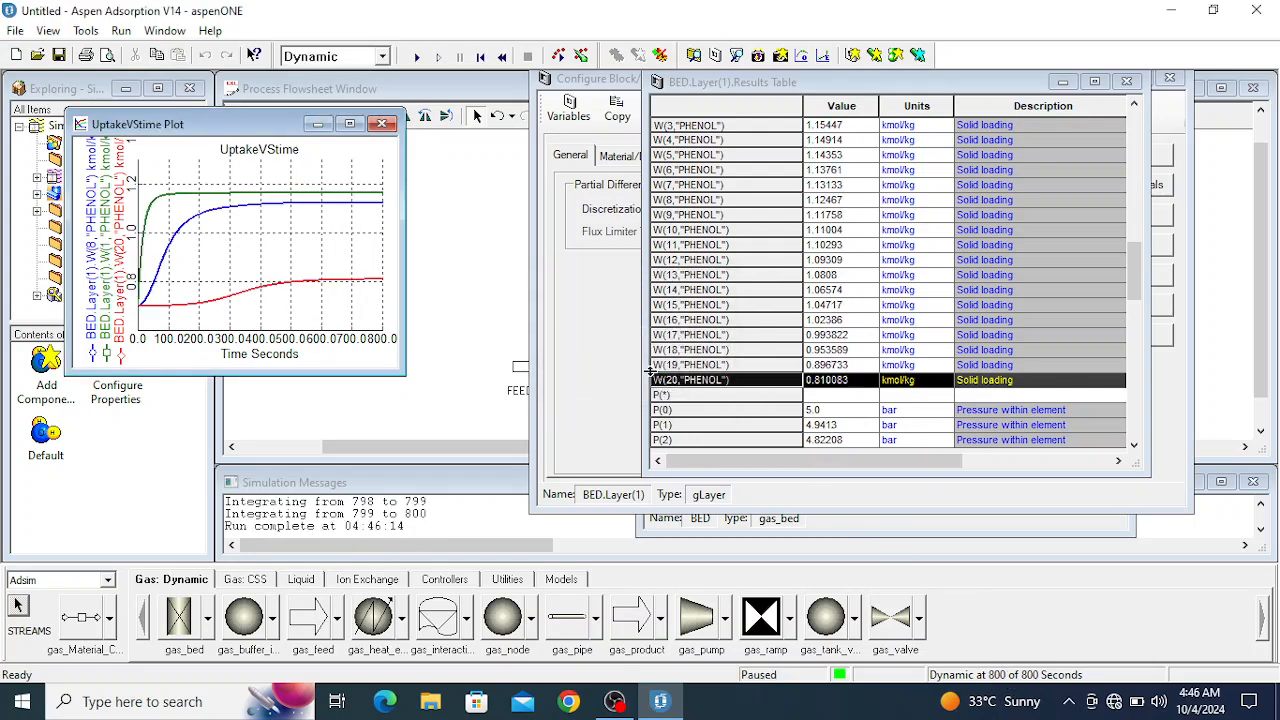
click(349, 123)
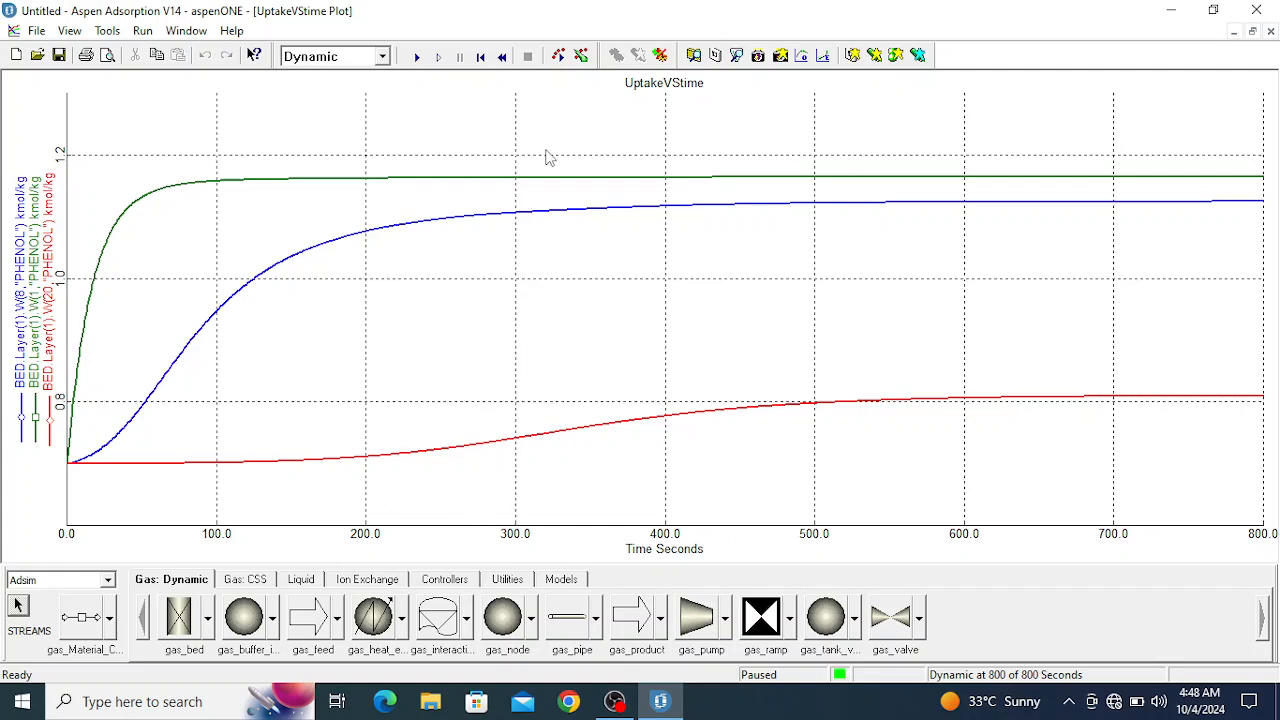
- Minimize the UptakeVStime plot and close the bed's results table and configuration windows
click(1235, 33)
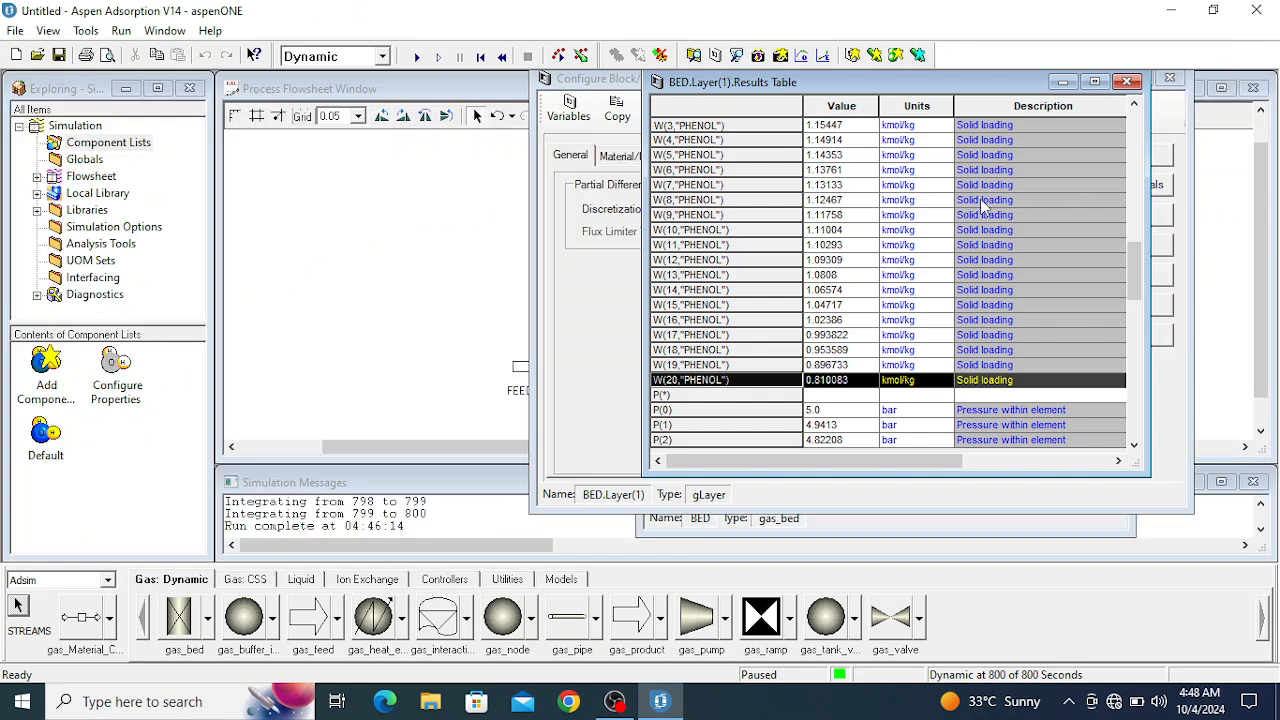
click(1127, 81)
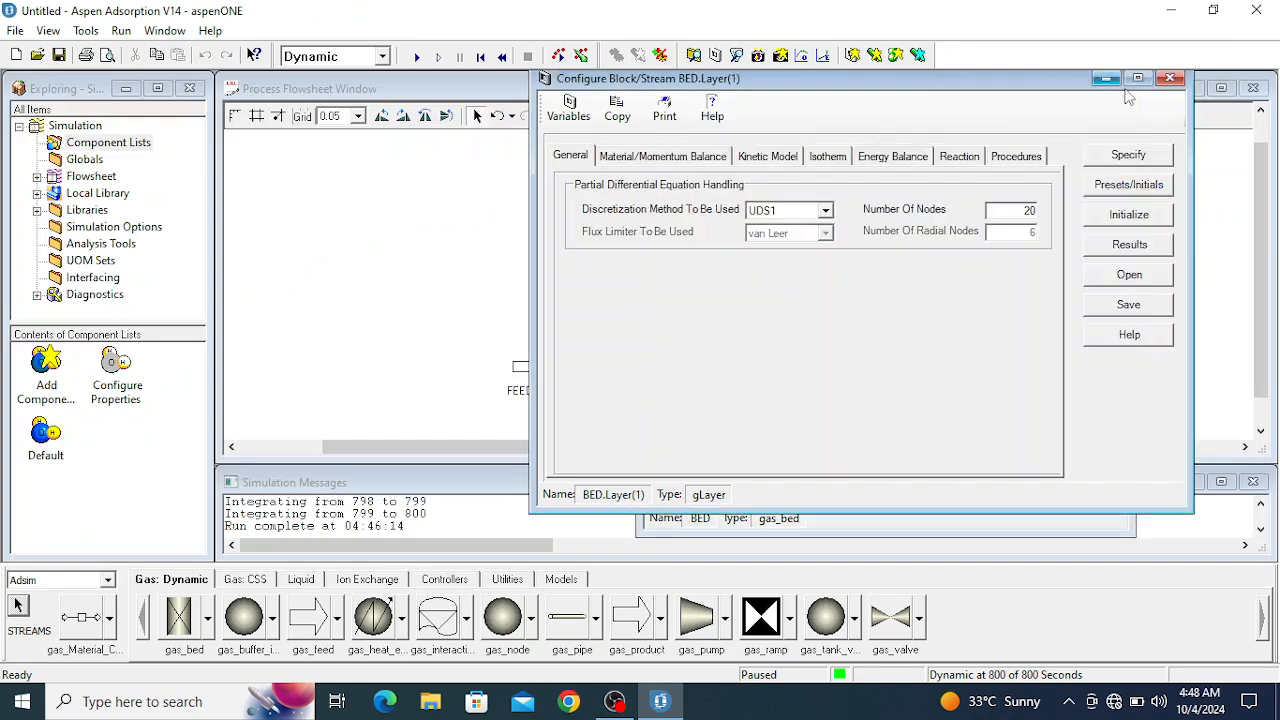
click(1170, 78)
click(1111, 120)
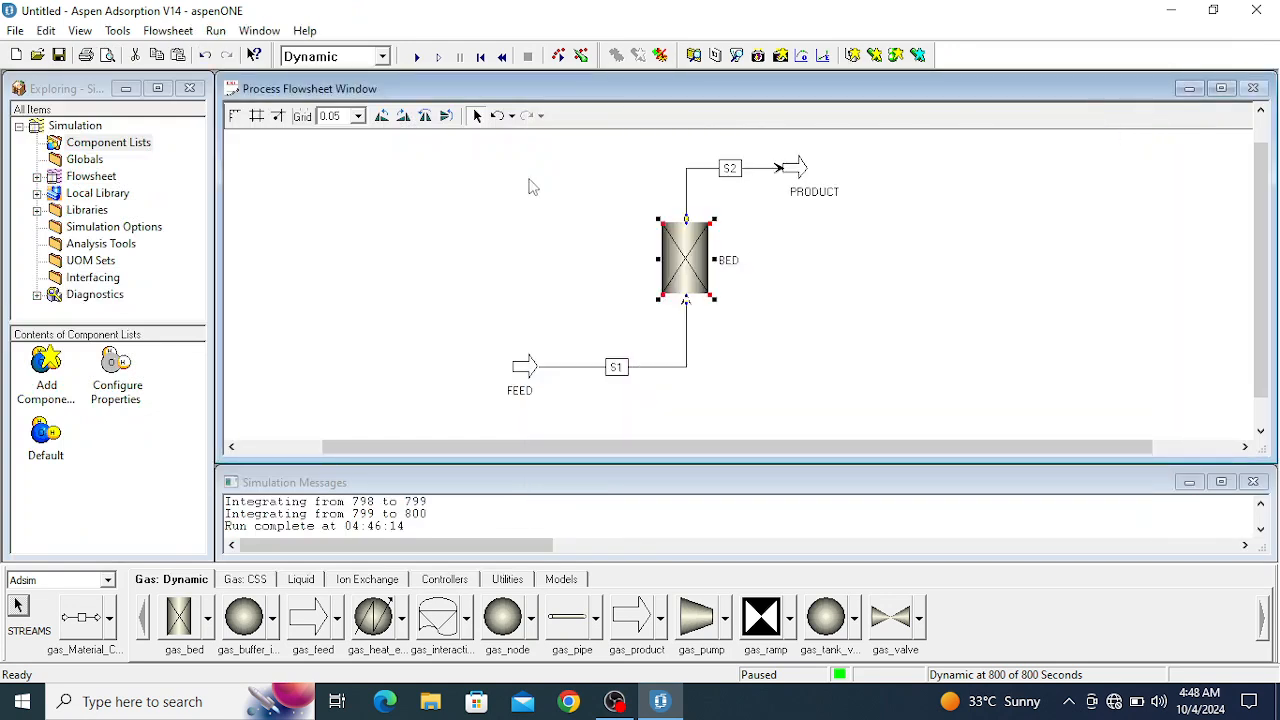
- Create a new flowsheet plot named pressureVStime
click(851, 58)
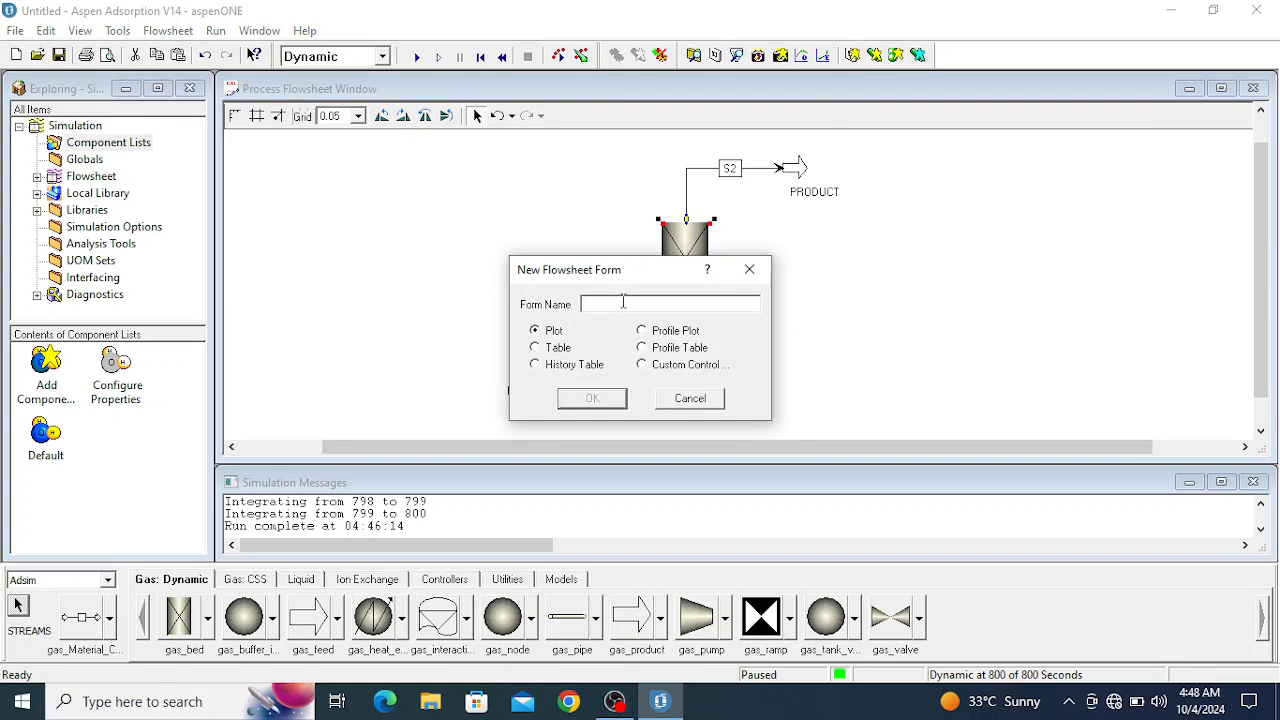
text(p)
click(604, 406)
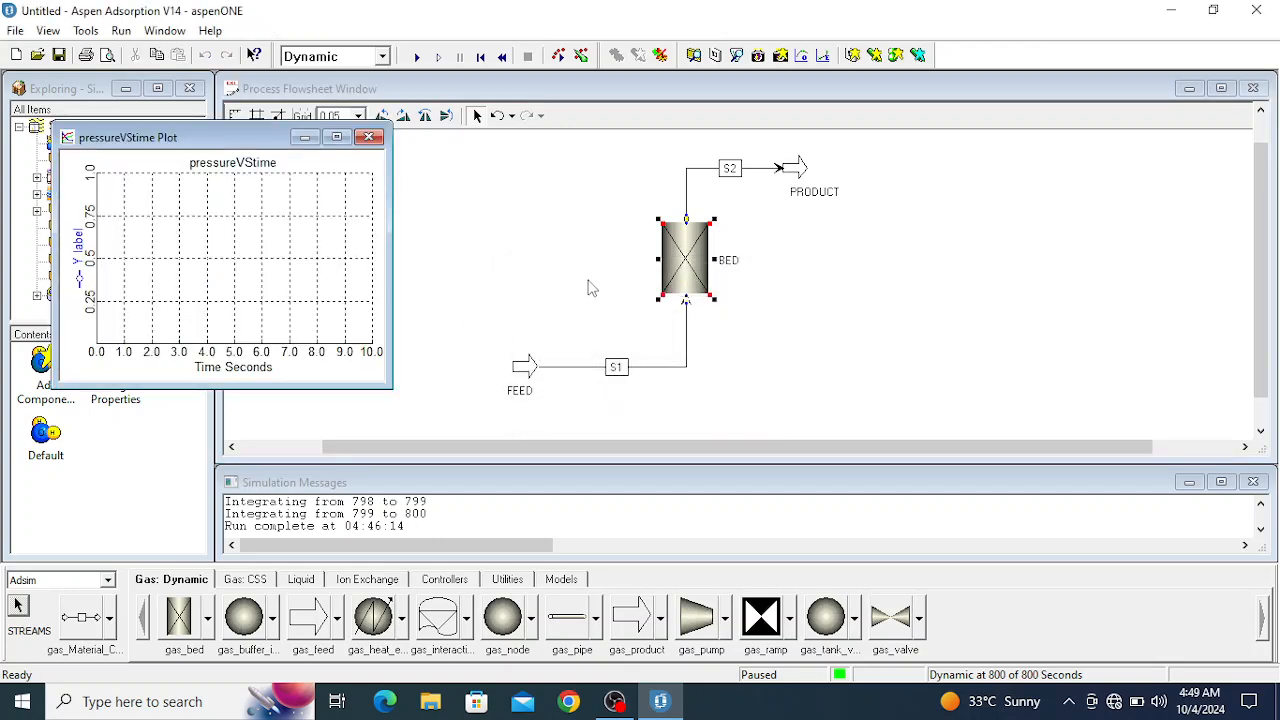
- Bring up the BED layer 1 results table and arrange it clear of the pressureVStime plot
double_click(685, 262)
drag(417, 167, 942, 114)
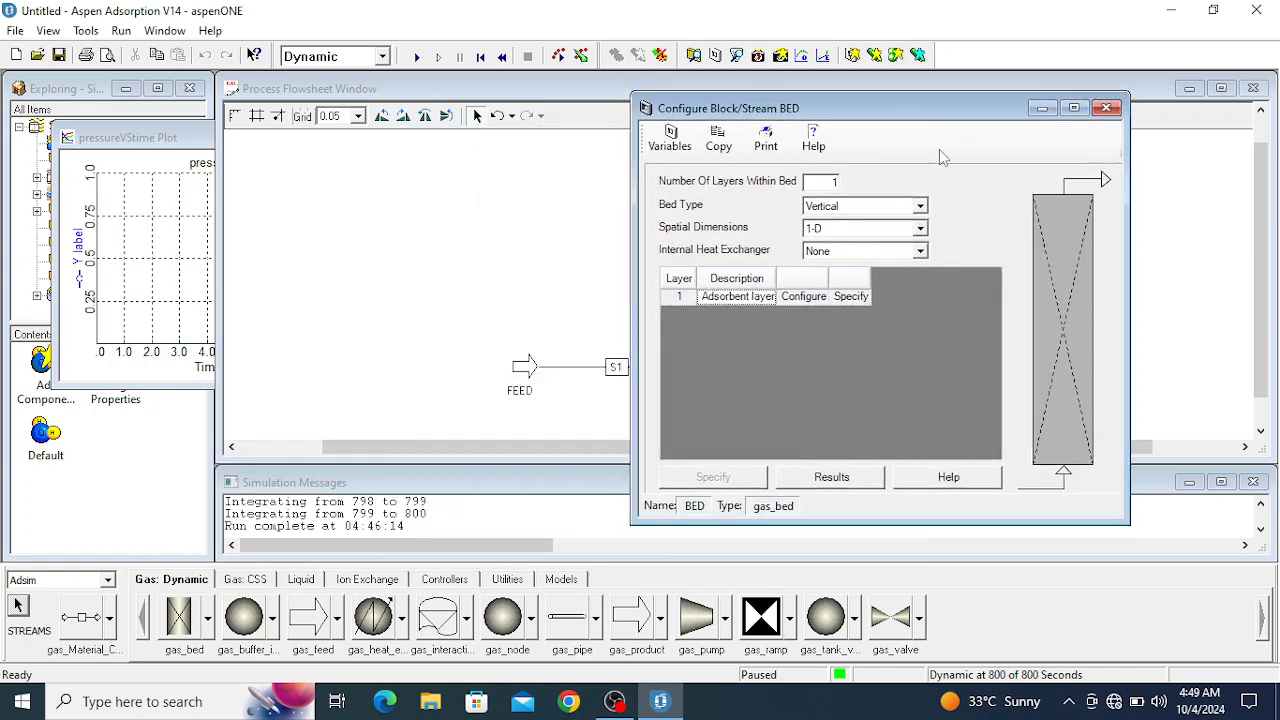
click(804, 296)
drag(399, 188, 904, 95)
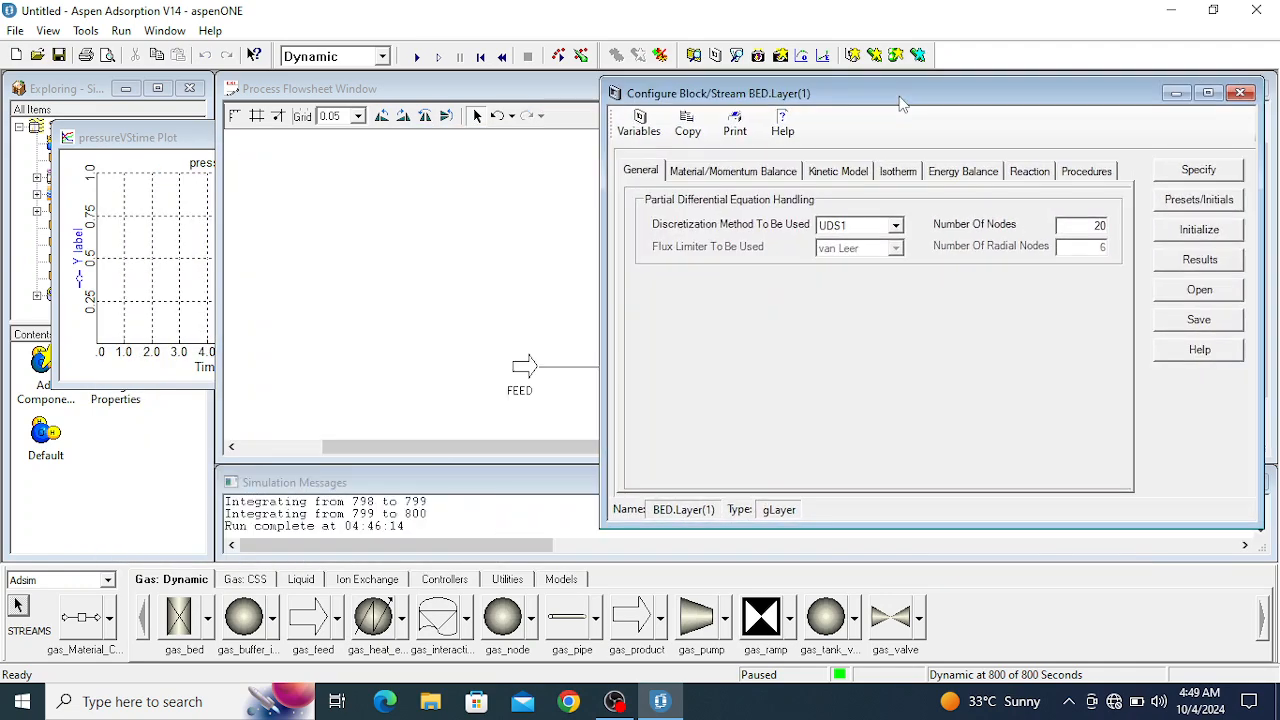
click(1200, 259)
drag(399, 212, 901, 110)
- Add the element pressures P(0), P(10) and P(20) from the layer results to the pressureVStime plot's Y axis
scroll(910, 335, down, 12)
scroll(910, 335, down, 14)
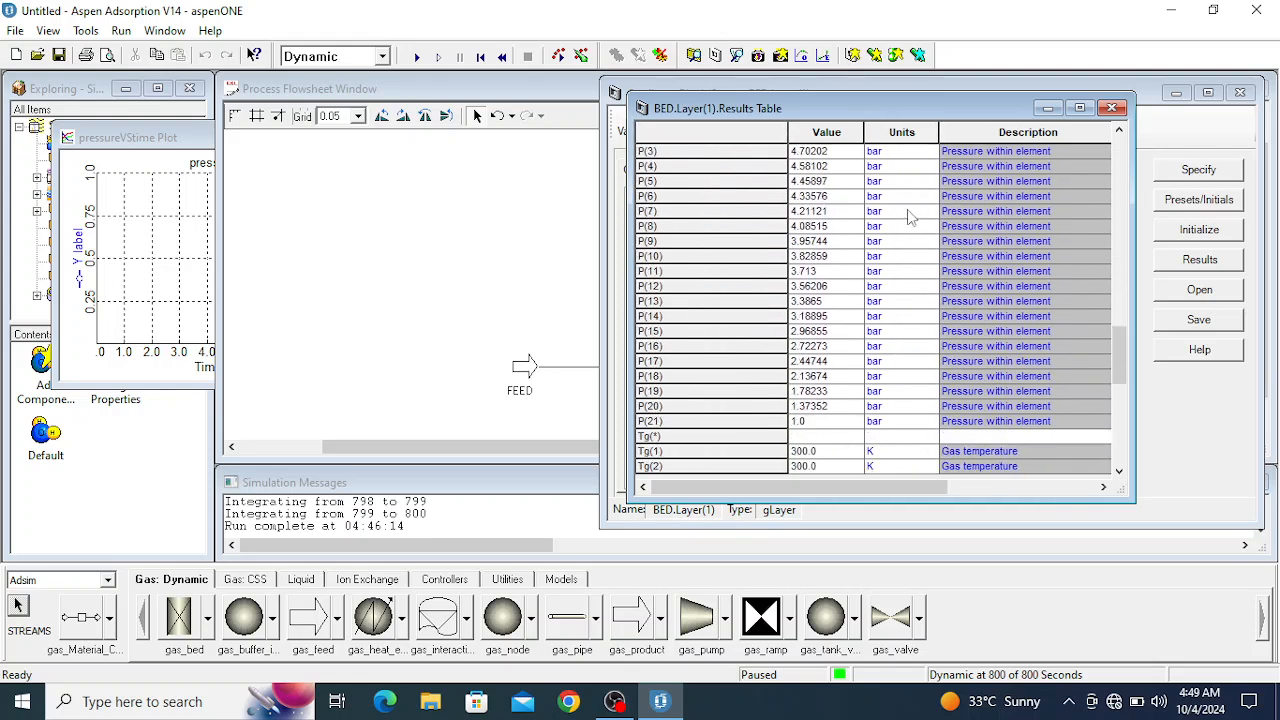
scroll(823, 305, up, 2)
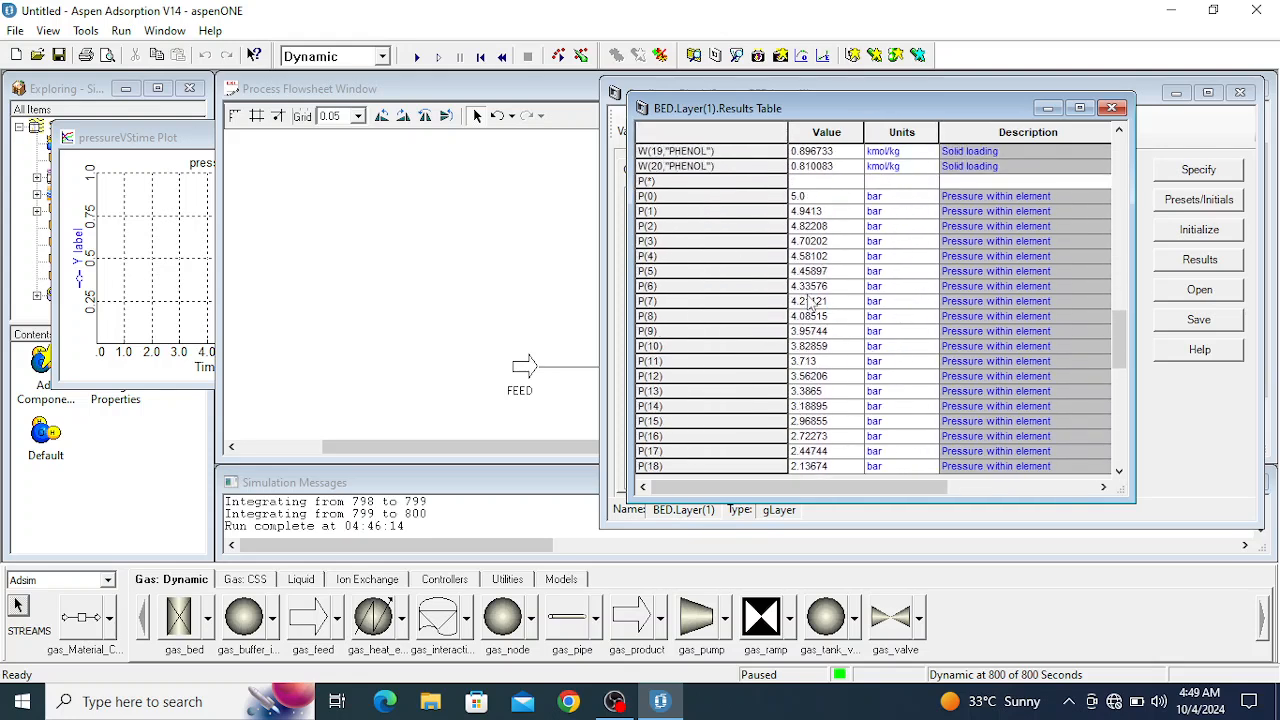
click(648, 196)
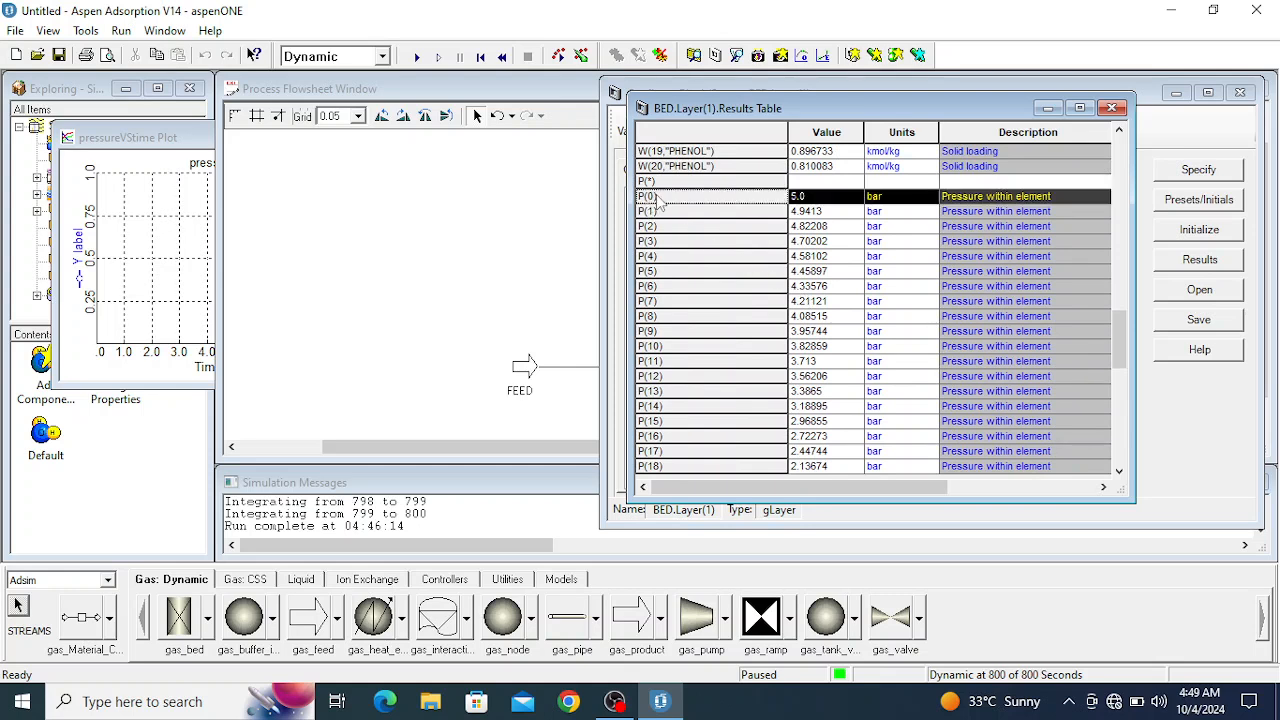
drag(658, 200, 82, 256)
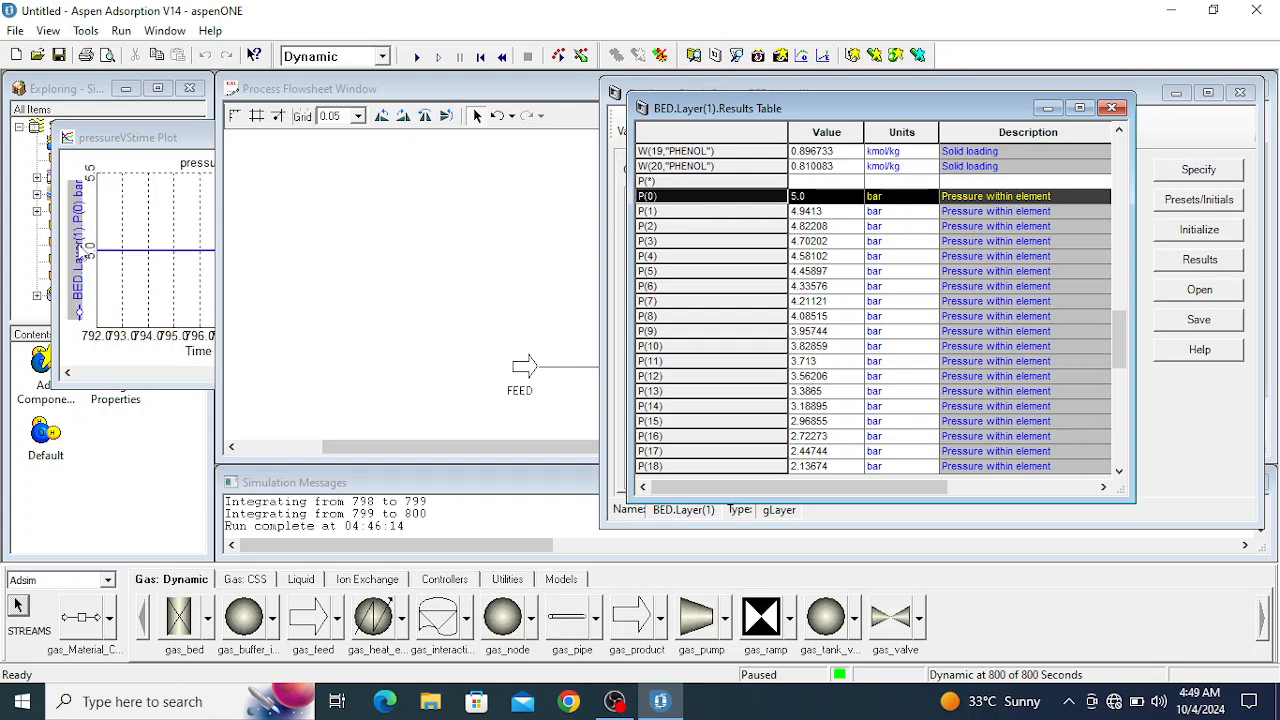
click(658, 346)
drag(655, 358, 90, 298)
scroll(660, 438, down, 1)
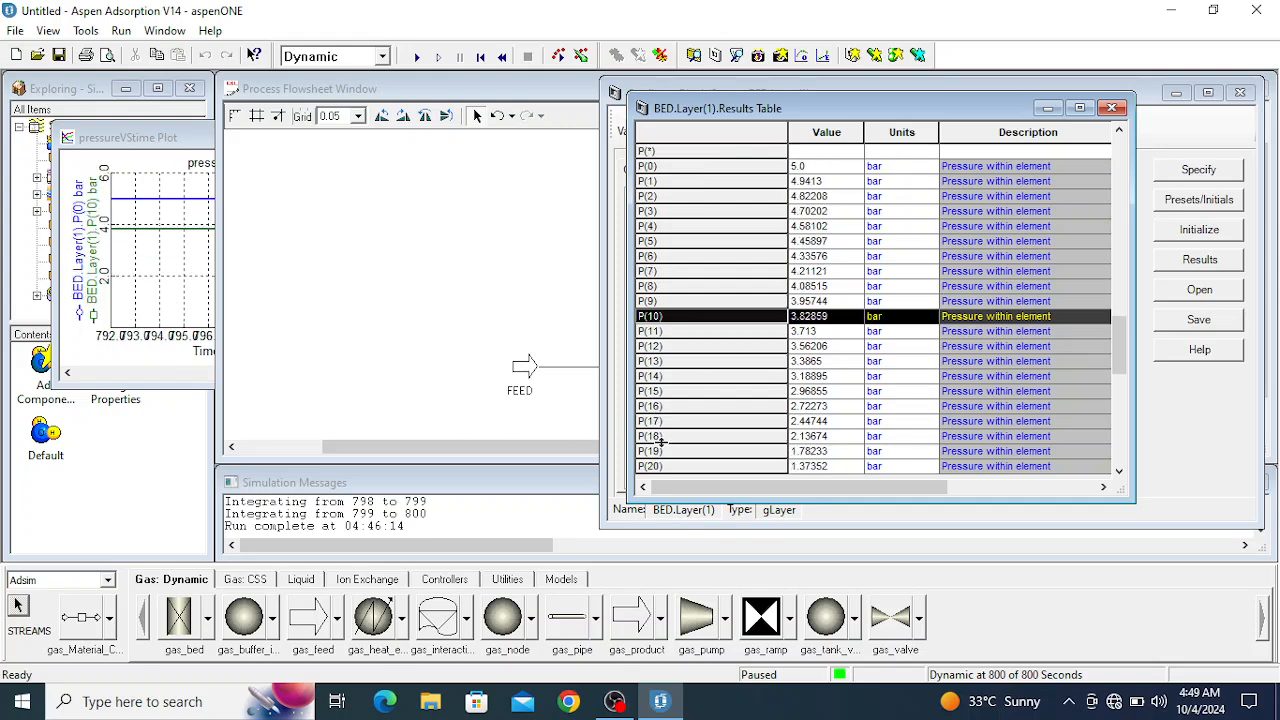
scroll(680, 470, down, 2)
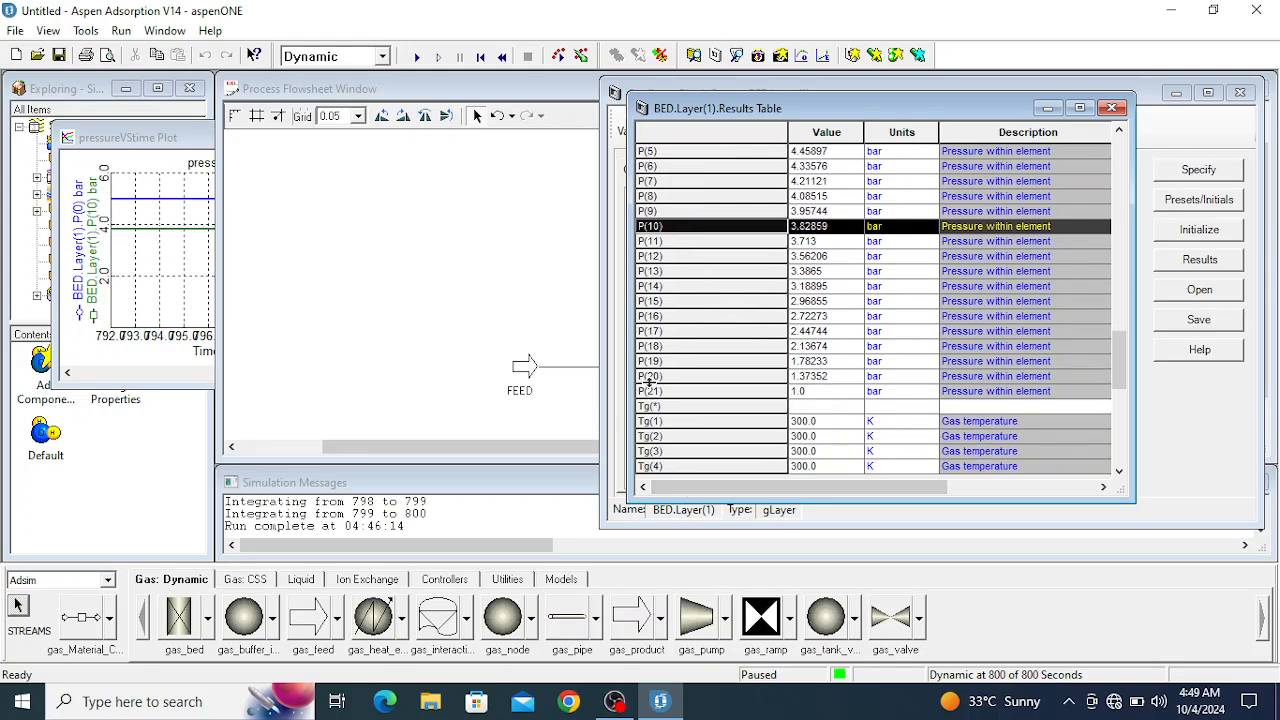
click(650, 377)
mouse_move(650, 388)
mouse_down()
mouse_move(488, 330)
mouse_move(105, 330)
mouse_up()
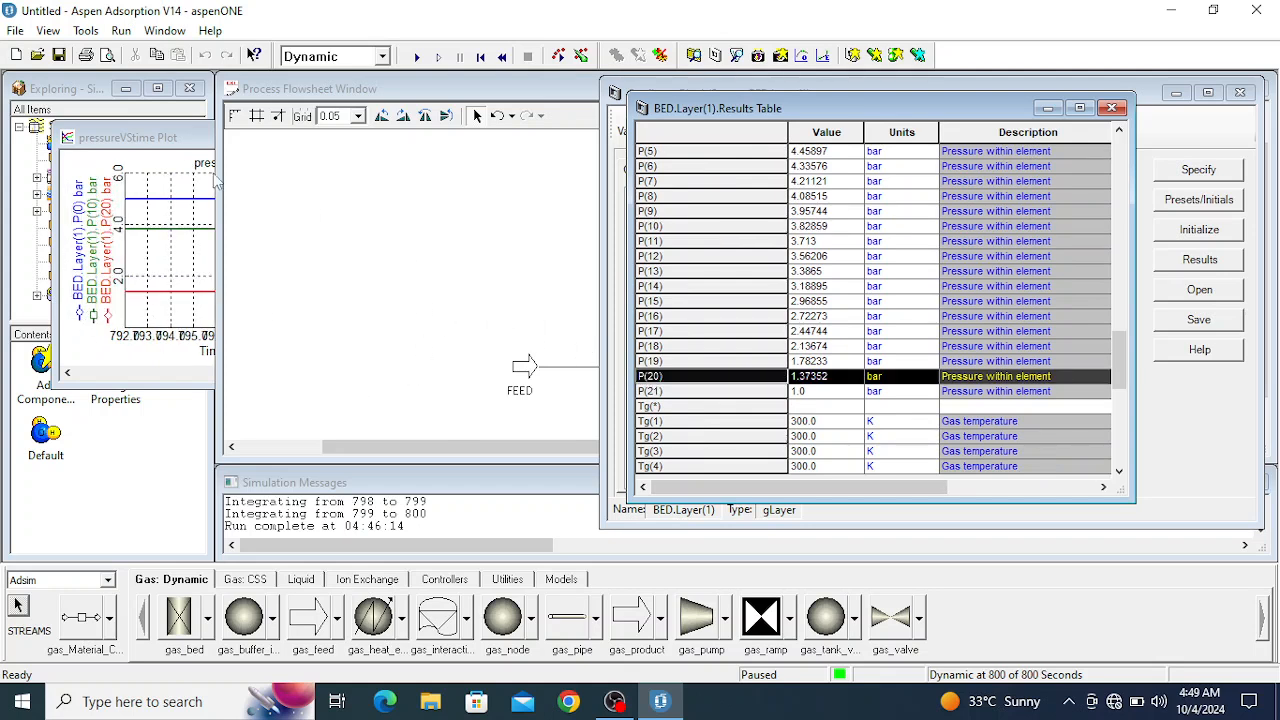
- Set the start of the pressureVStime plot's time axis range to 0
click(145, 152)
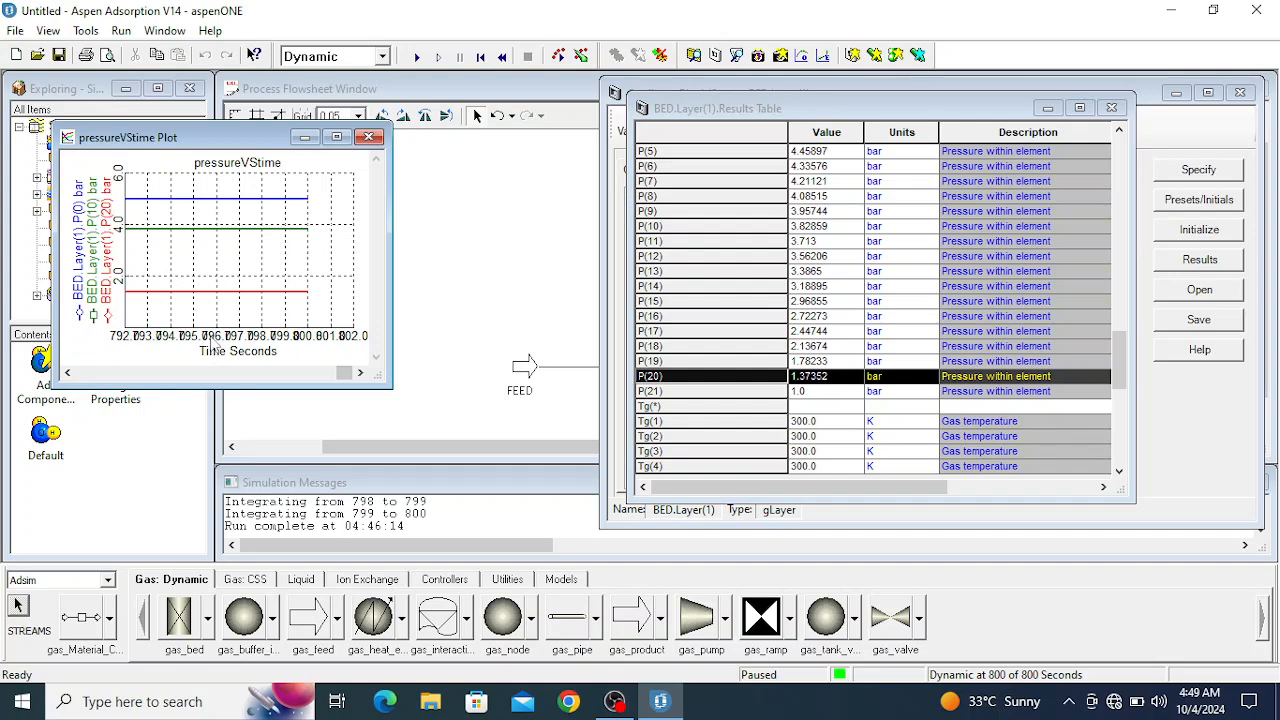
double_click(218, 336)
drag(589, 352, 553, 348)
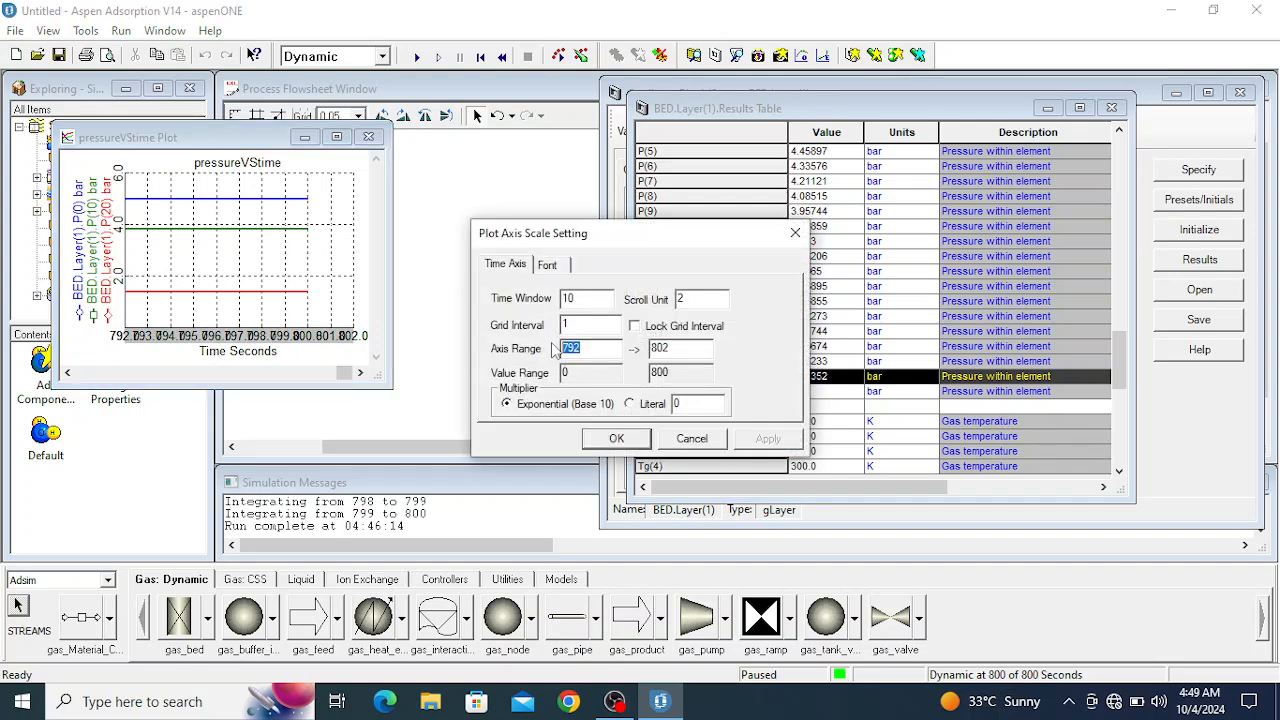
text(0)
key(Return)
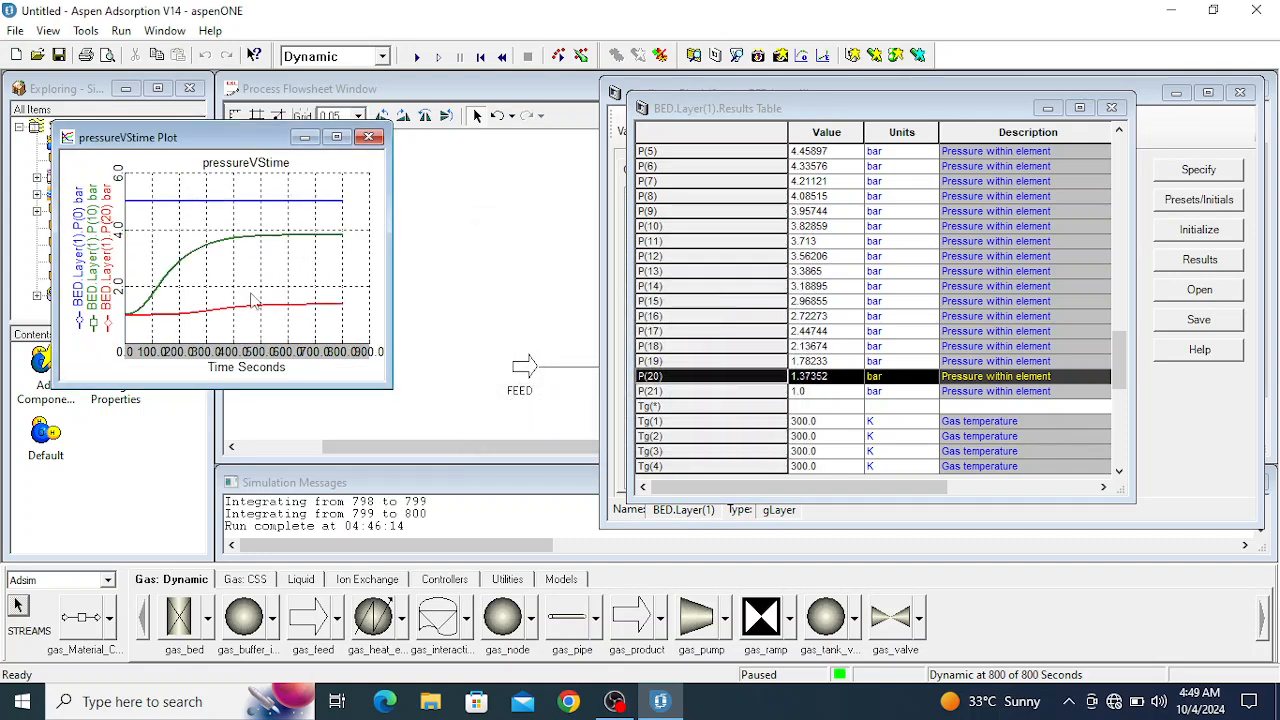
- View the pressureVStime plot at full size, and clear it and the BED results and configuration windows off the flowsheet
click(336, 137)
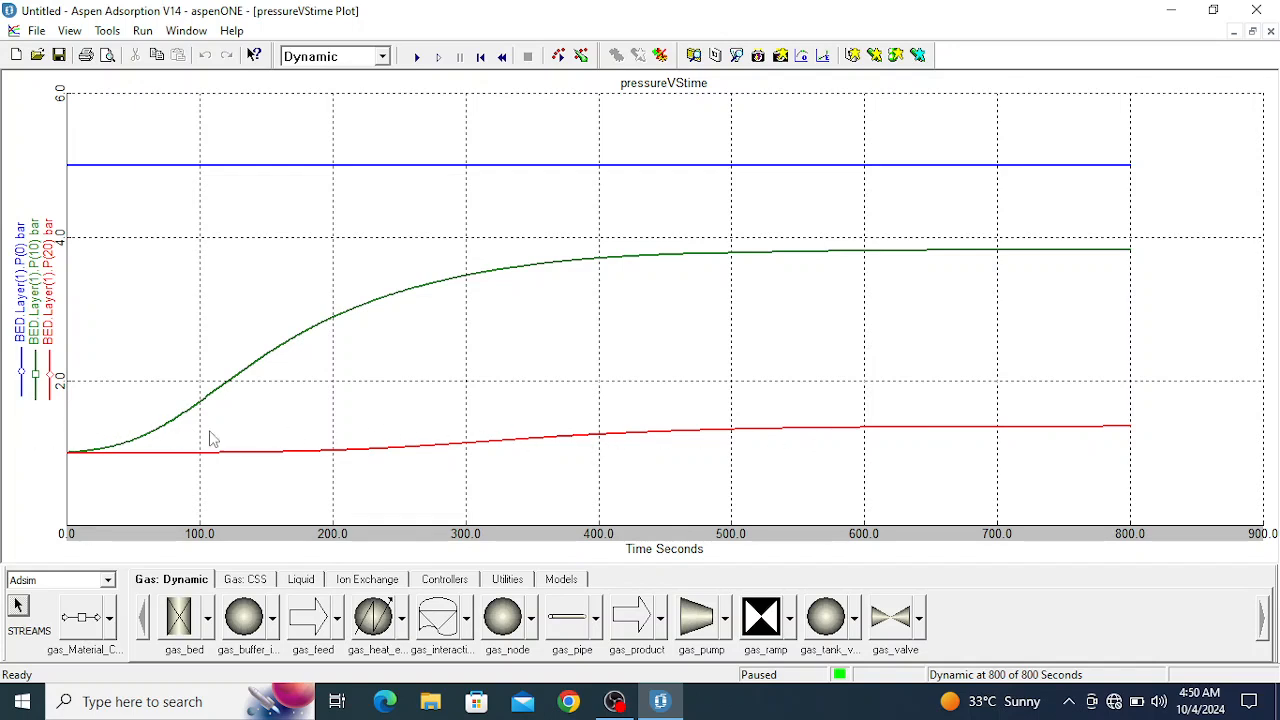
click(1234, 33)
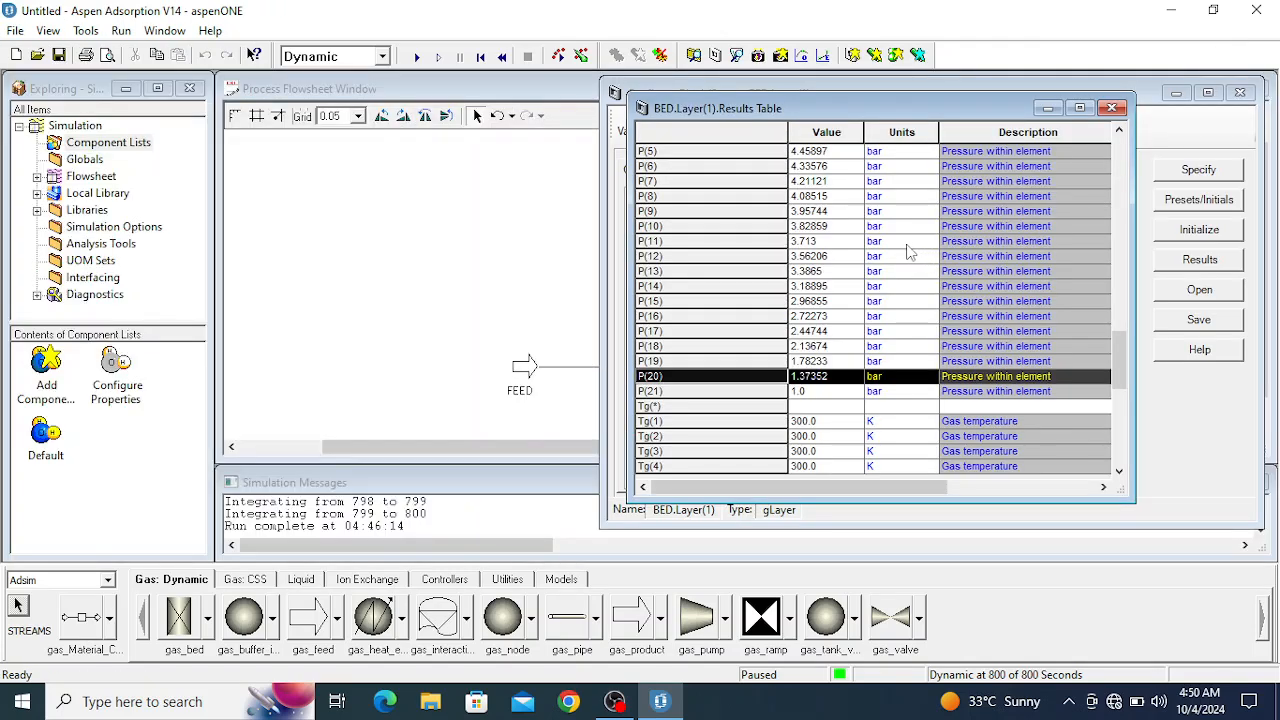
click(1116, 108)
click(1240, 92)
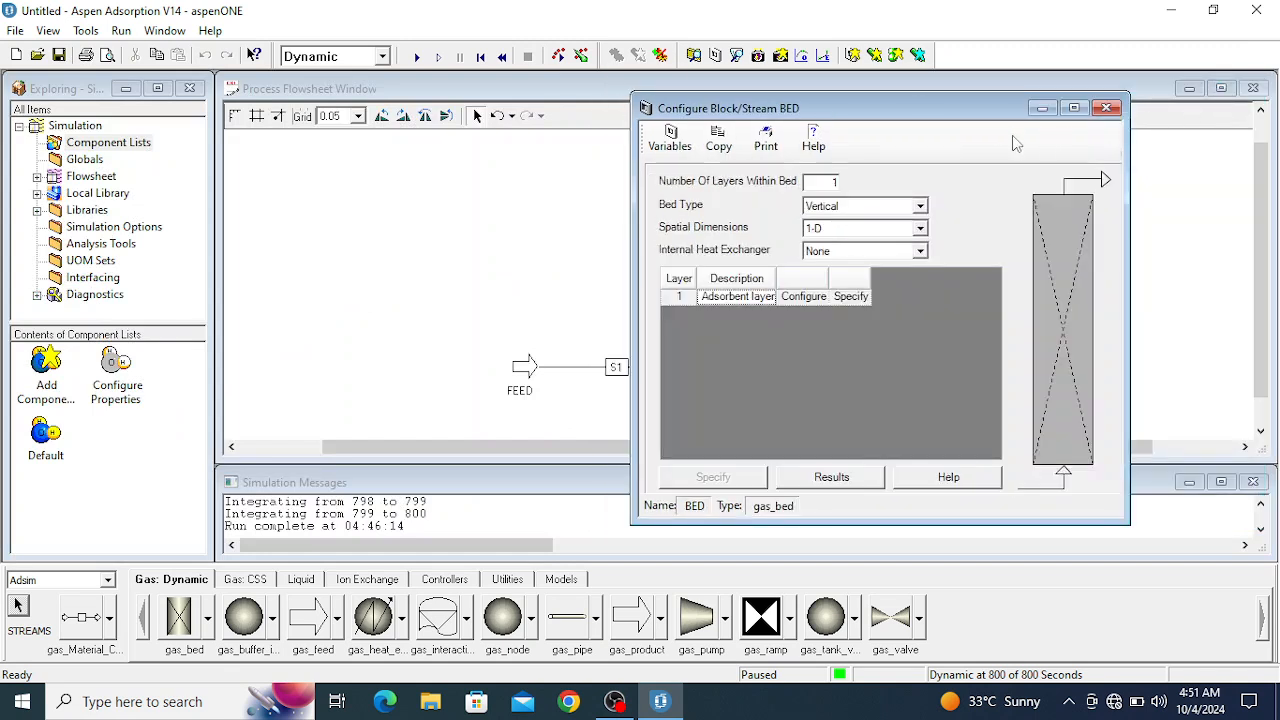
click(1106, 108)
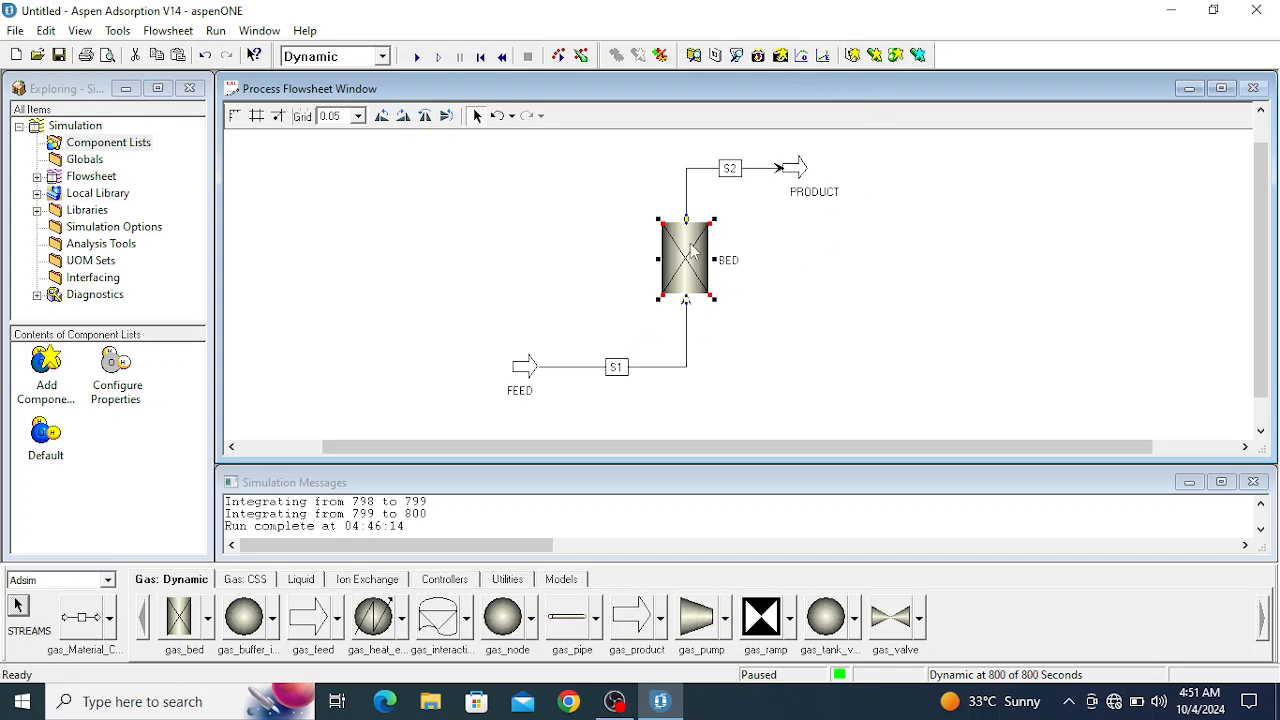
click(778, 303)
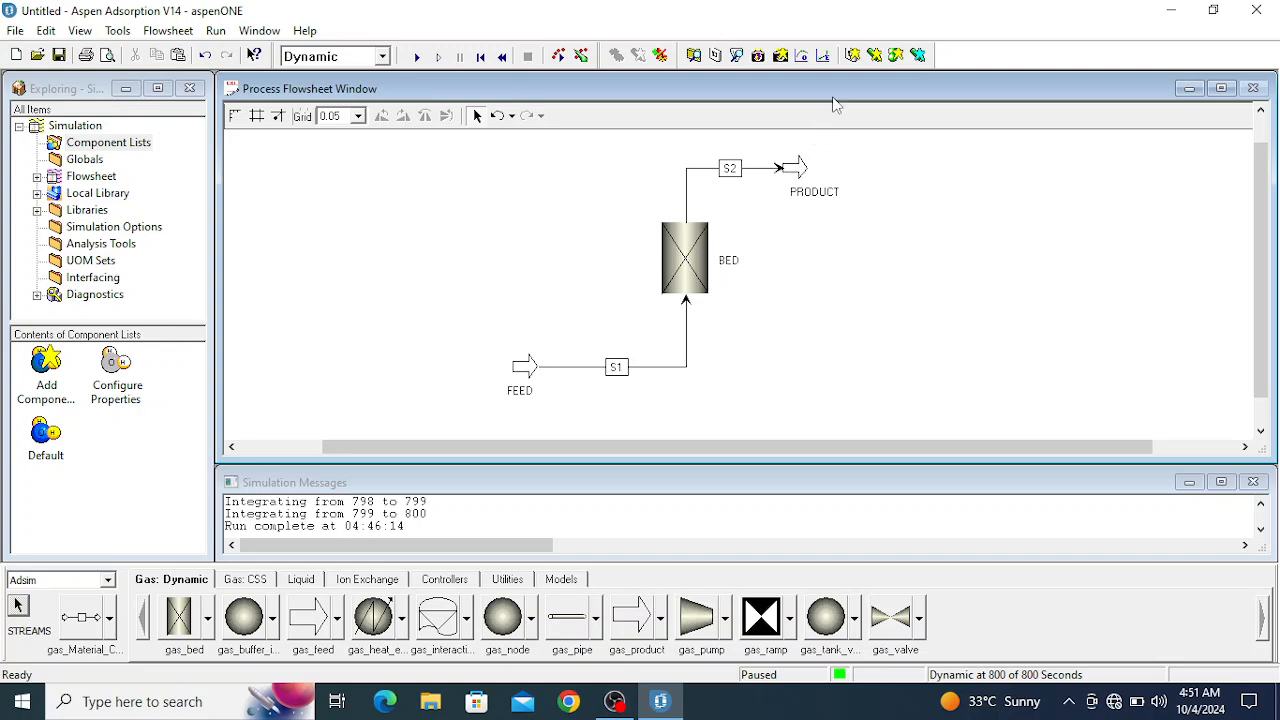
- Create a new flowsheet profile plot named UptakePVSZ and place it clear of the flowsheet diagram
click(852, 56)
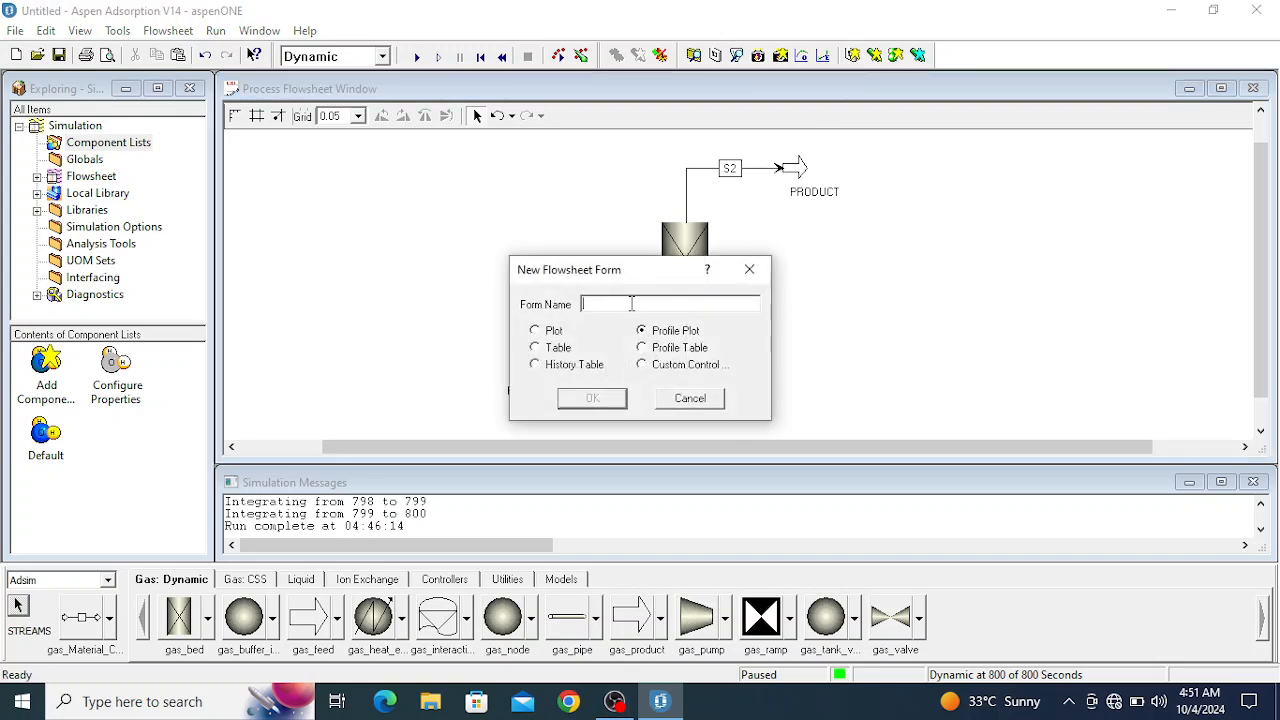
text(UptakePVSZ)
click(592, 400)
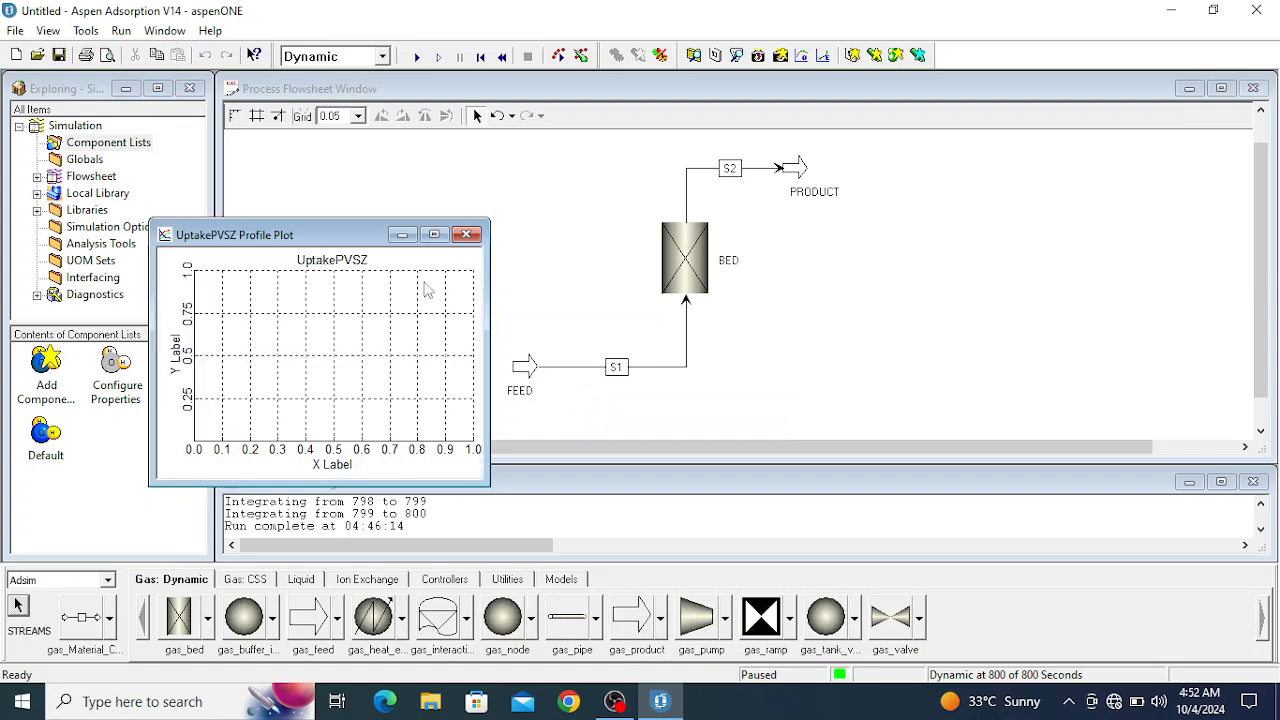
drag(357, 230, 264, 110)
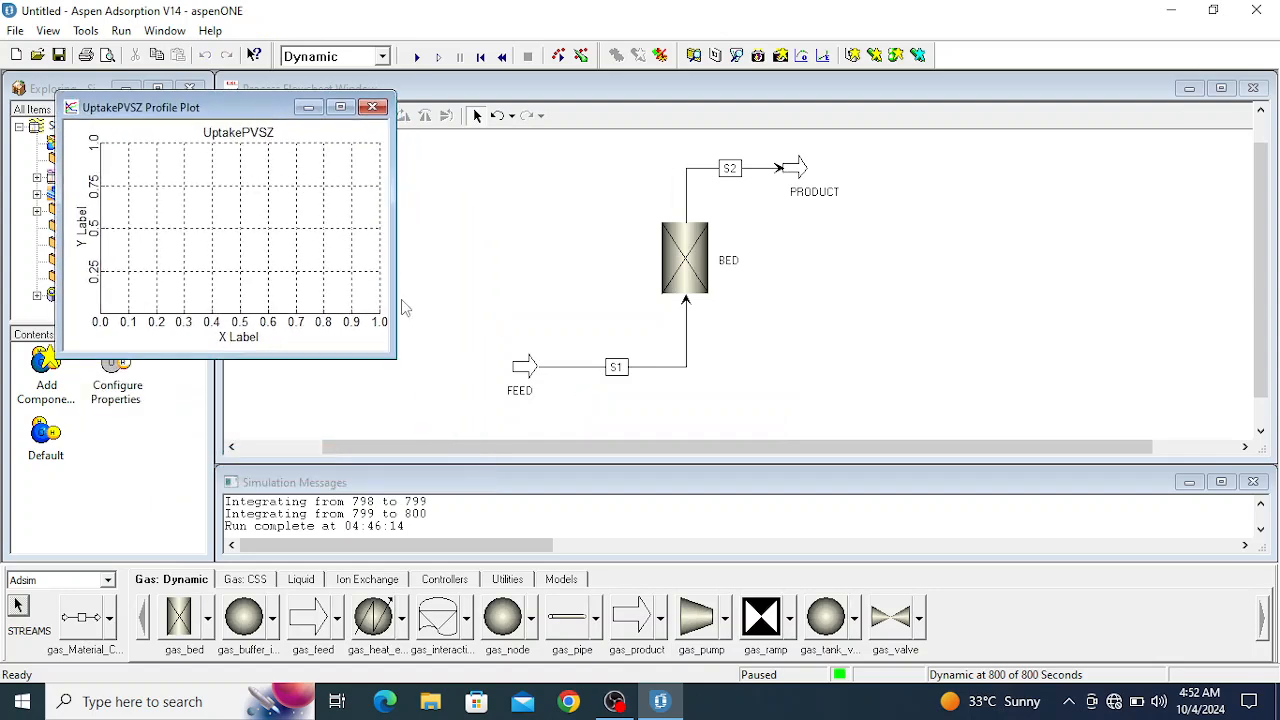
- Bring up the UptakePVSZ profile variables editor and list all simulation variables with an unrestricted variable search
right_click(256, 180)
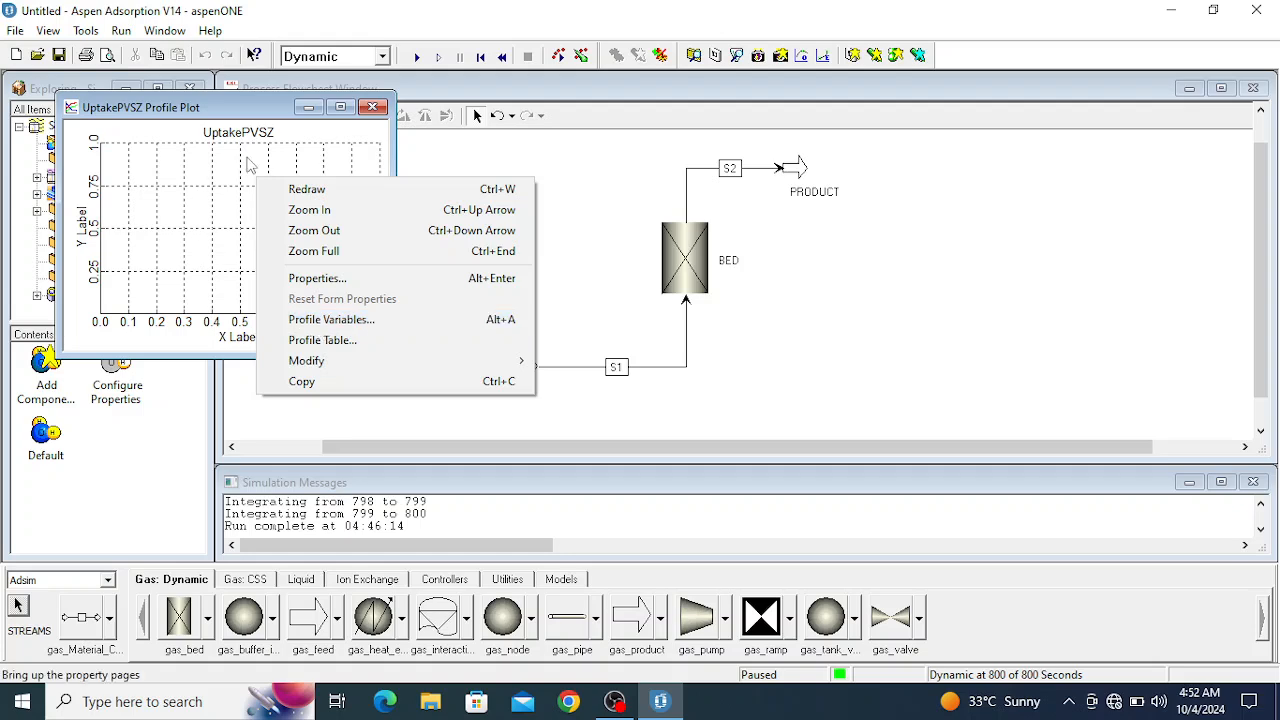
click(312, 322)
drag(293, 95, 712, 88)
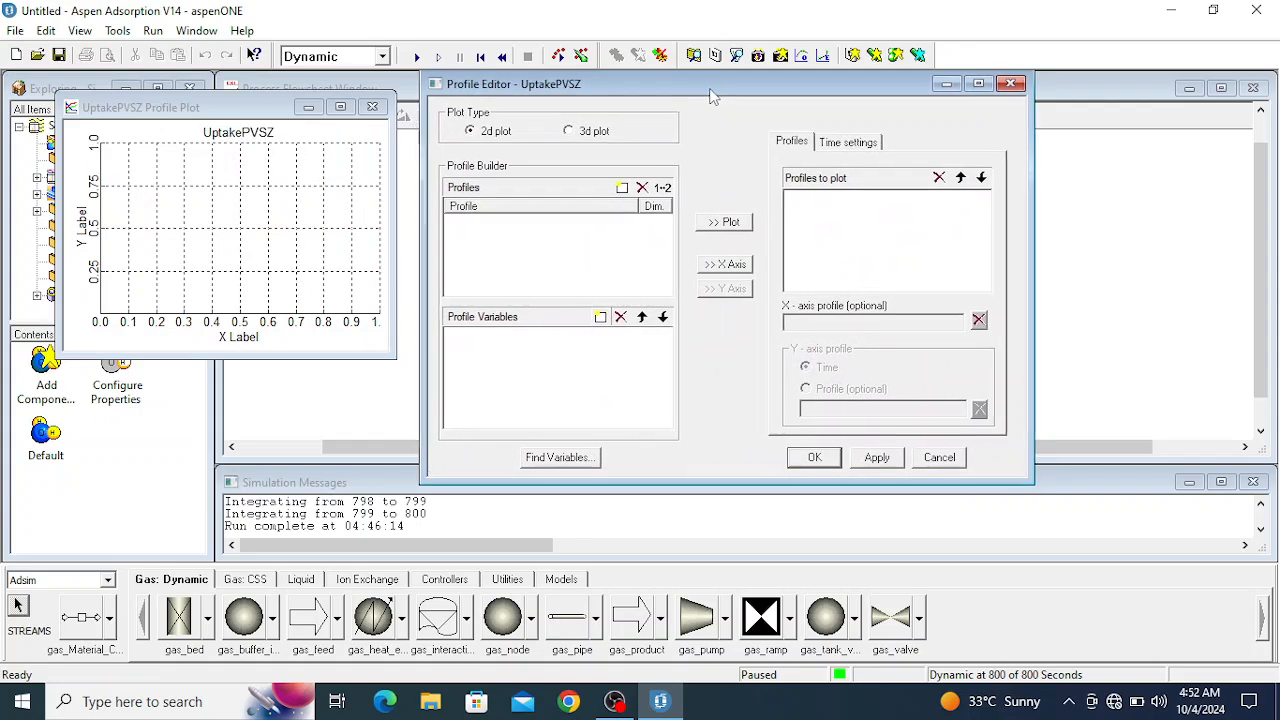
click(566, 458)
drag(265, 117, 827, 120)
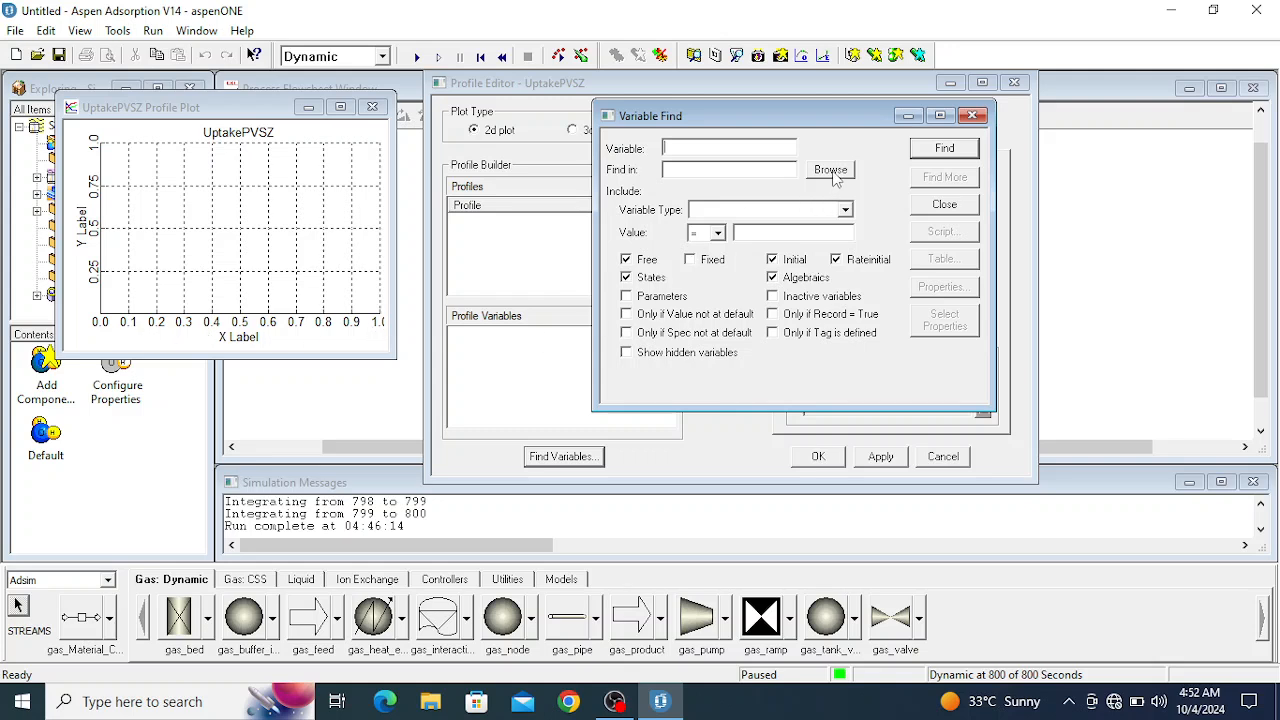
click(945, 150)
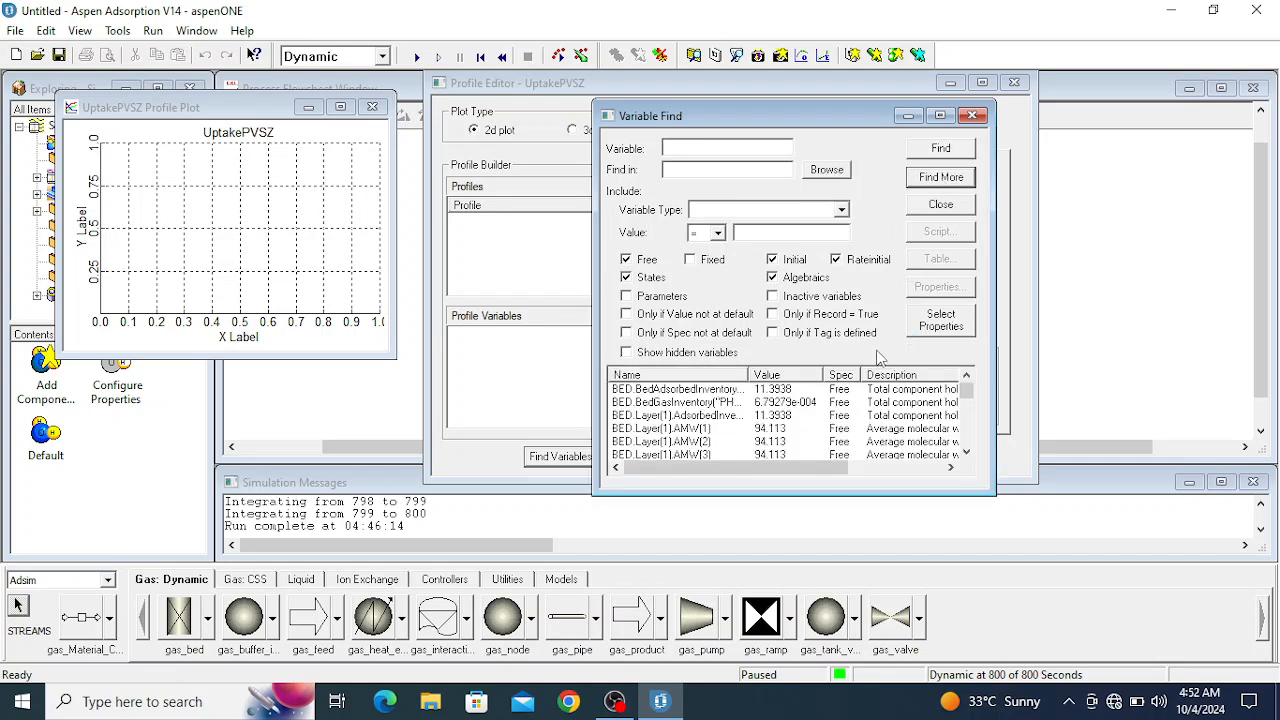
- Create a profile from the BED layer 1 Axial_Distance variable and name it Z(m)
scroll(745, 430, down, 3)
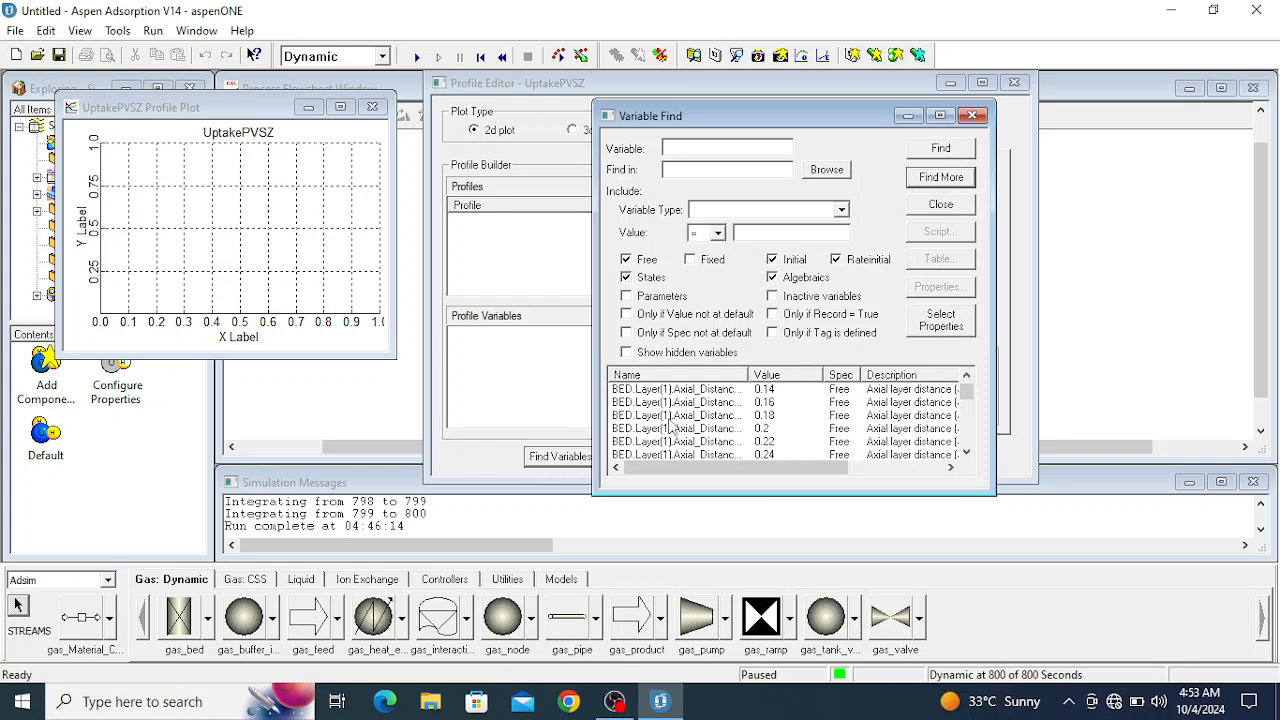
scroll(743, 437, down, 4)
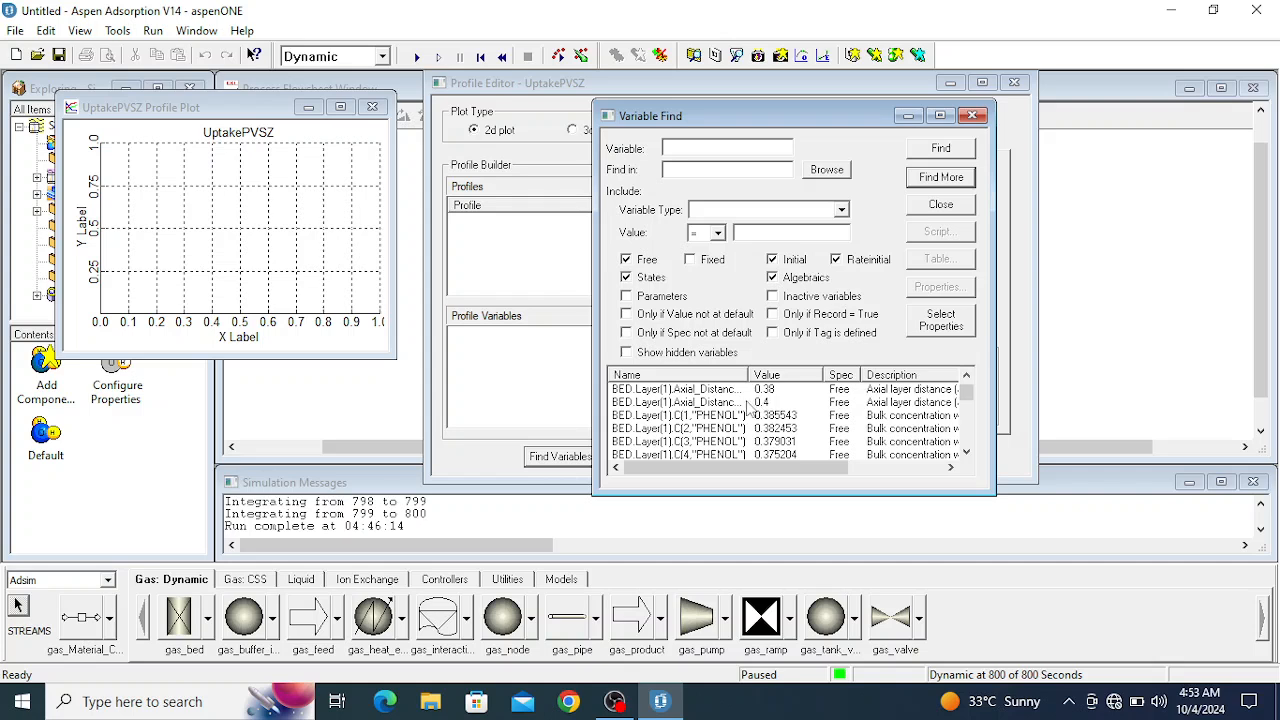
scroll(748, 410, up, 2)
click(726, 403)
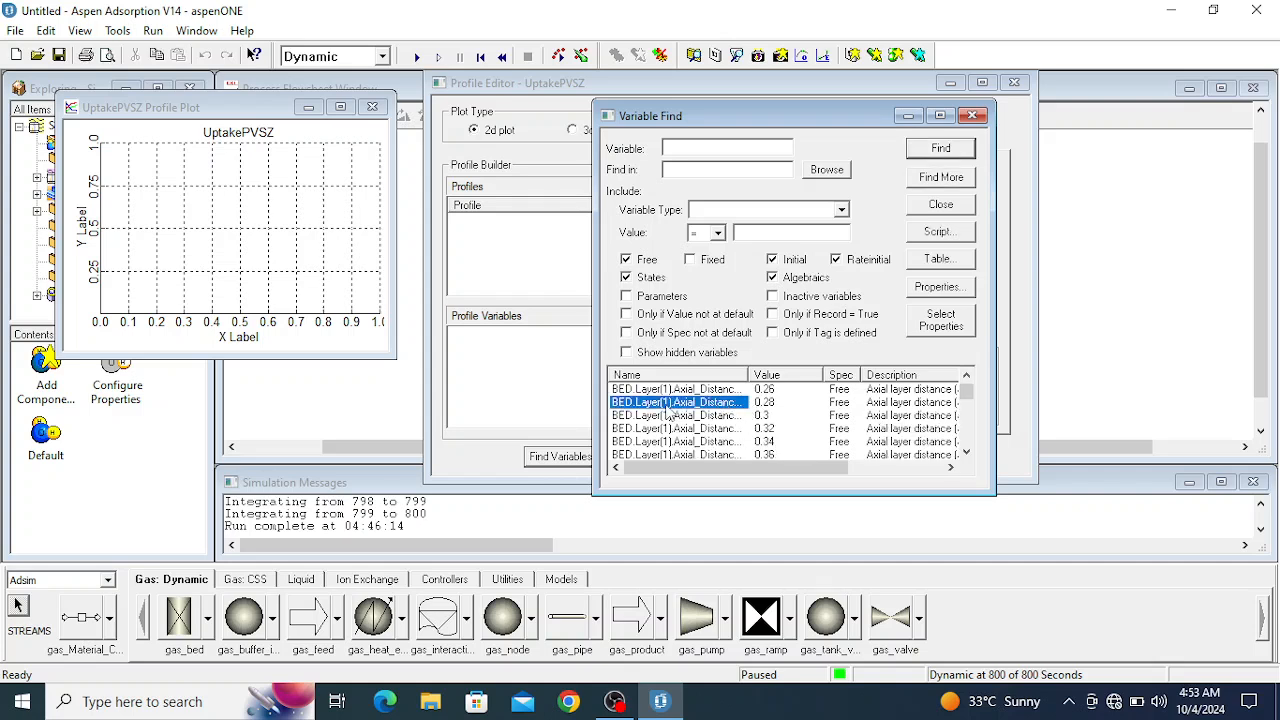
drag(667, 412, 505, 215)
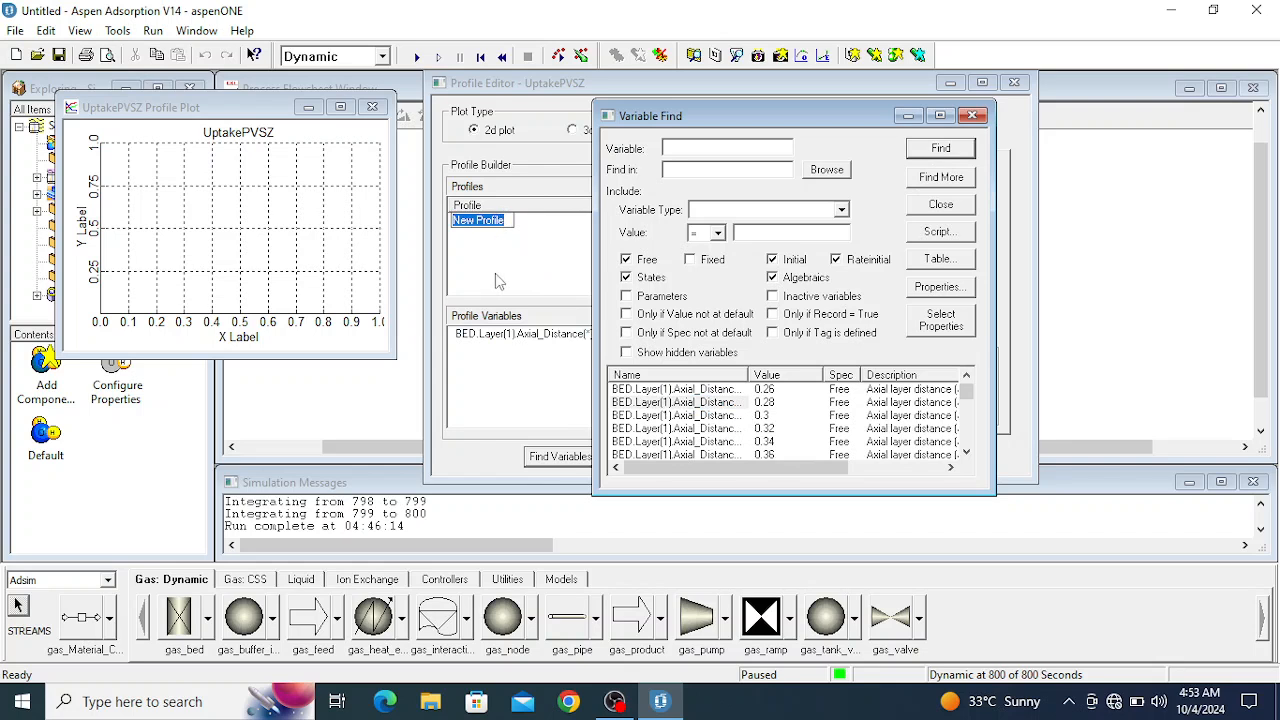
text(Z(m)
- Assign the Z(m) profile to the X axis of the UptakePVSZ plot
click(547, 336)
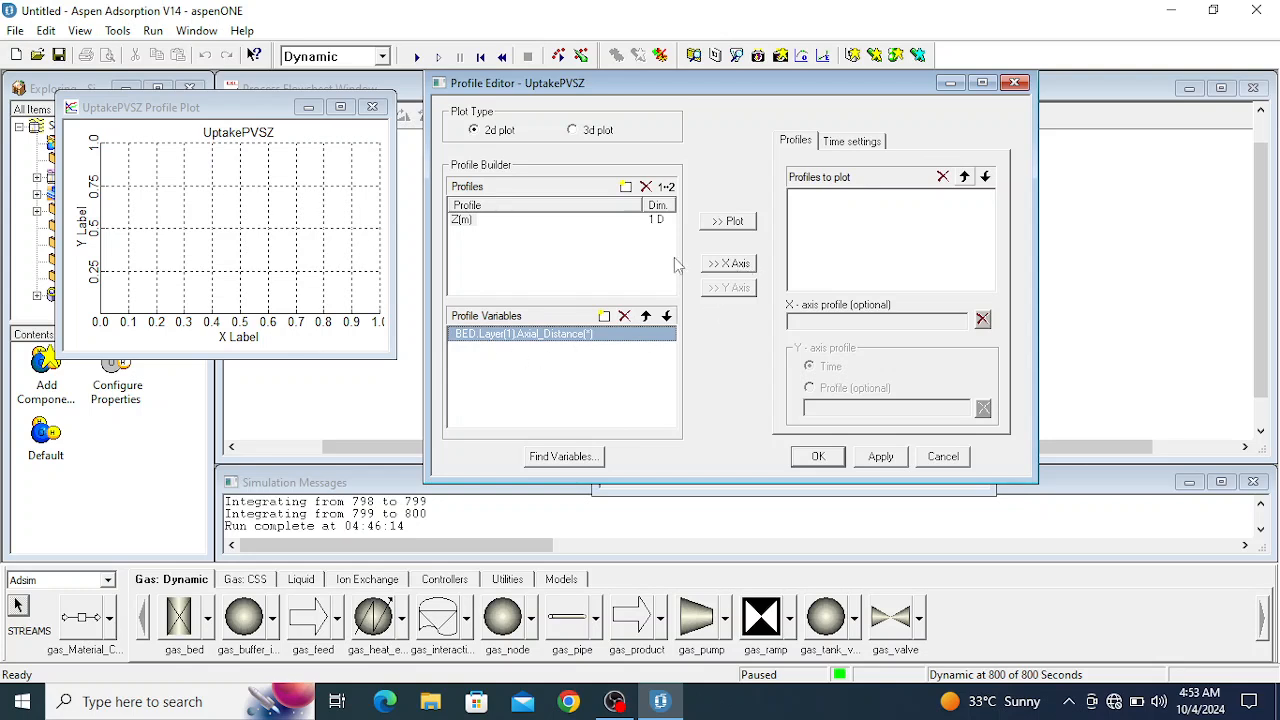
click(458, 221)
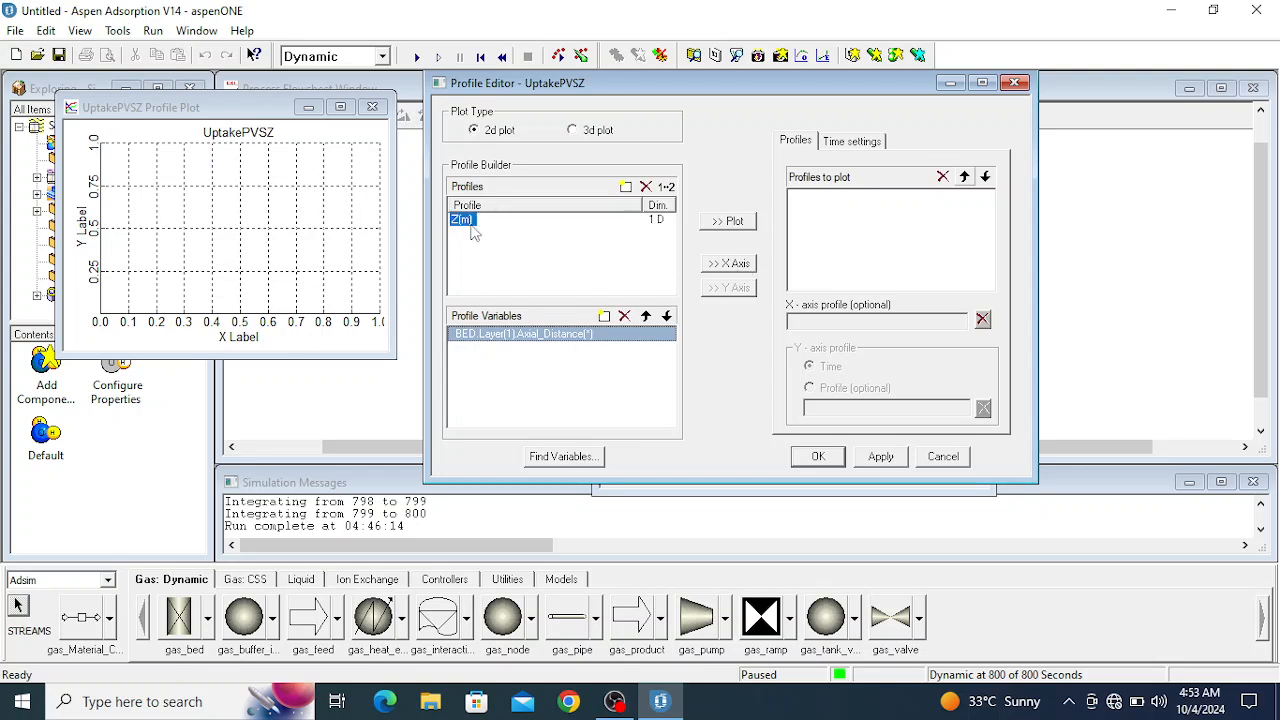
click(730, 264)
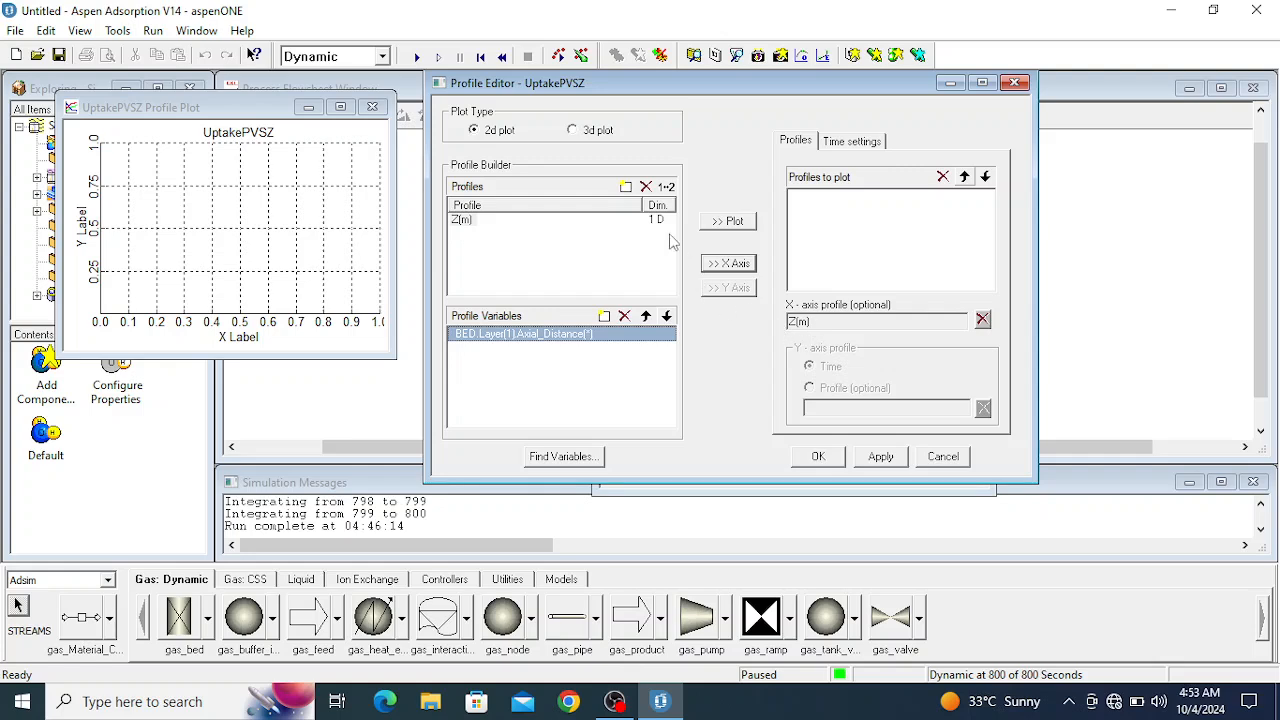
- Find the BED layer 1 element pressures P and create a second profile from them named pressure
click(565, 457)
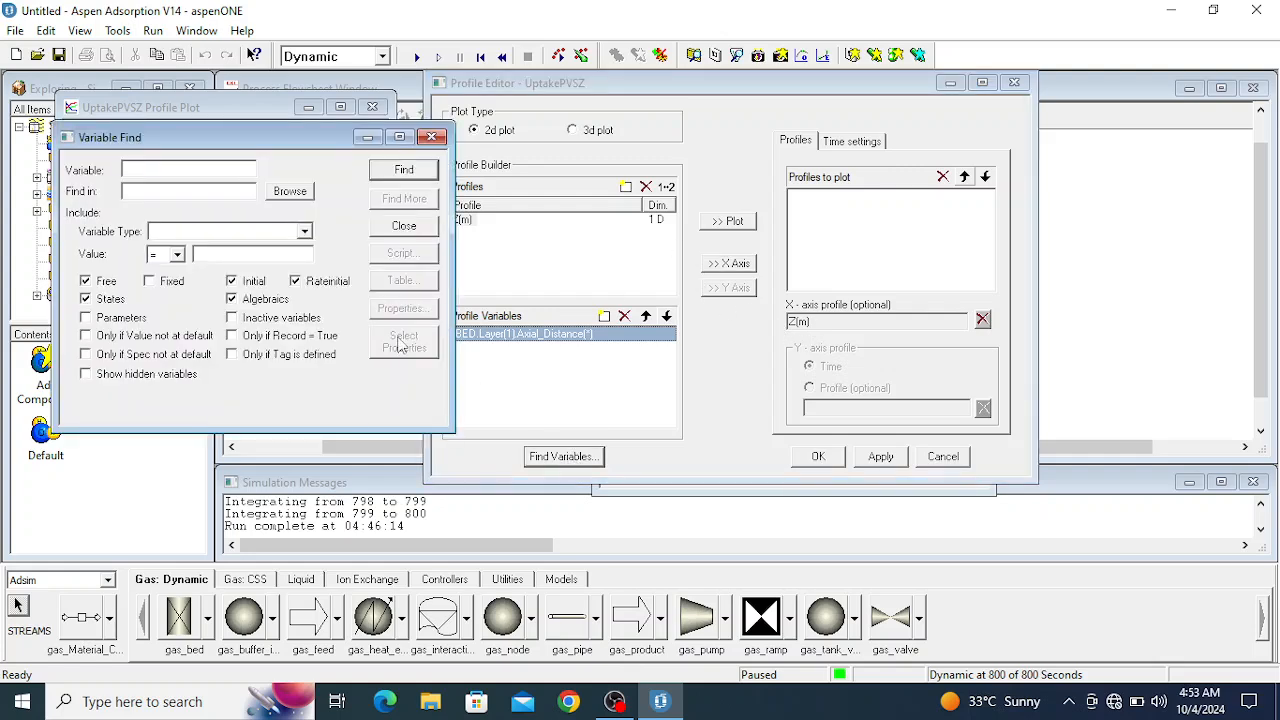
drag(296, 148, 943, 133)
click(1050, 154)
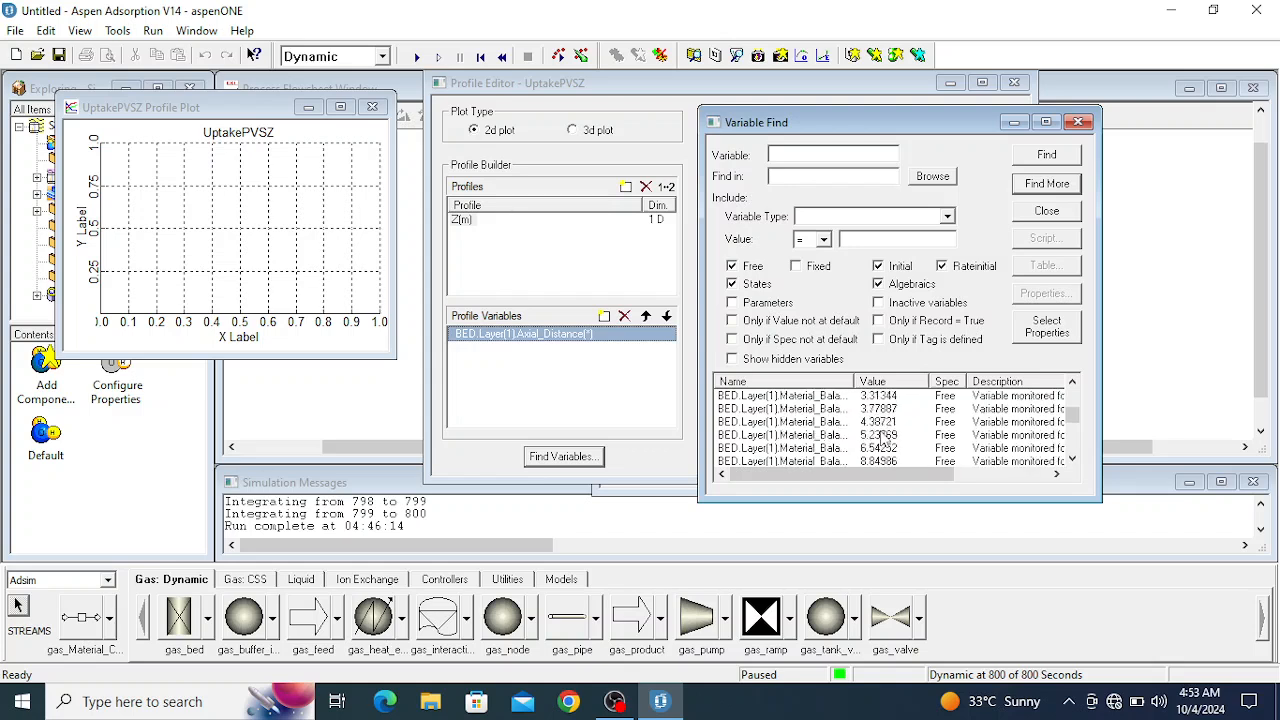
scroll(883, 439, down, 5)
scroll(883, 439, down, 10)
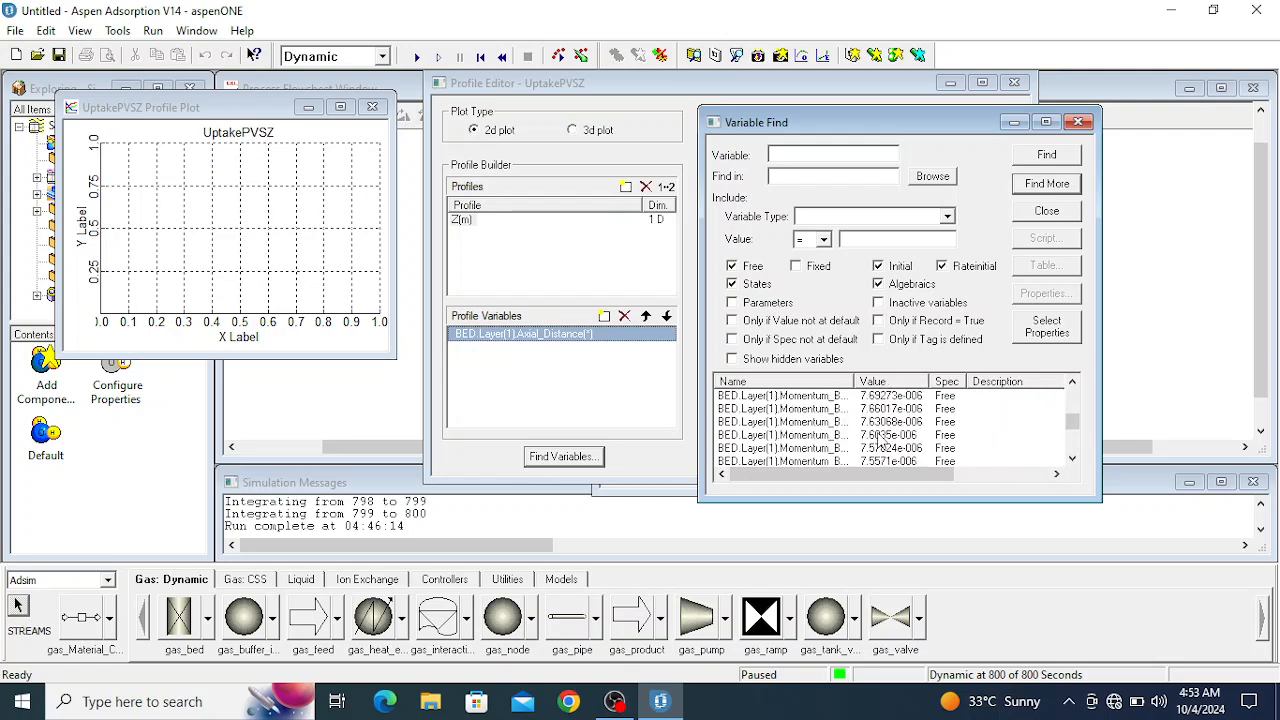
scroll(876, 440, down, 5)
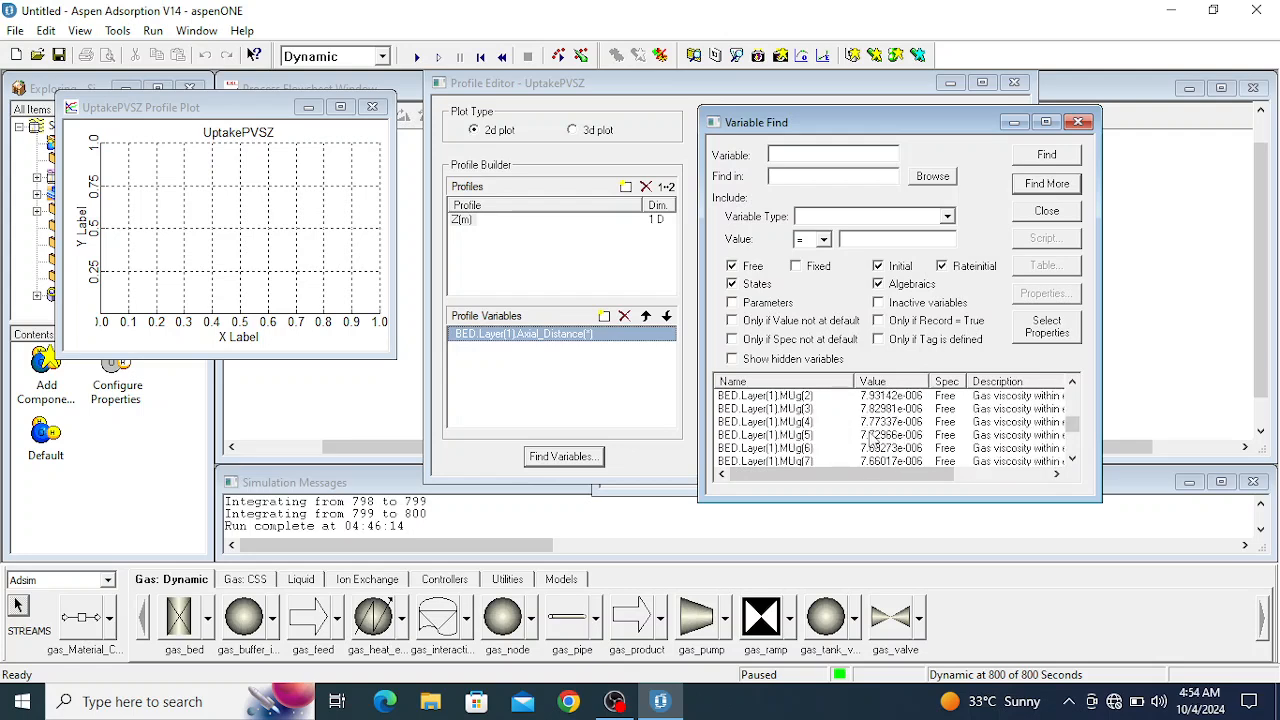
scroll(870, 435, down, 10)
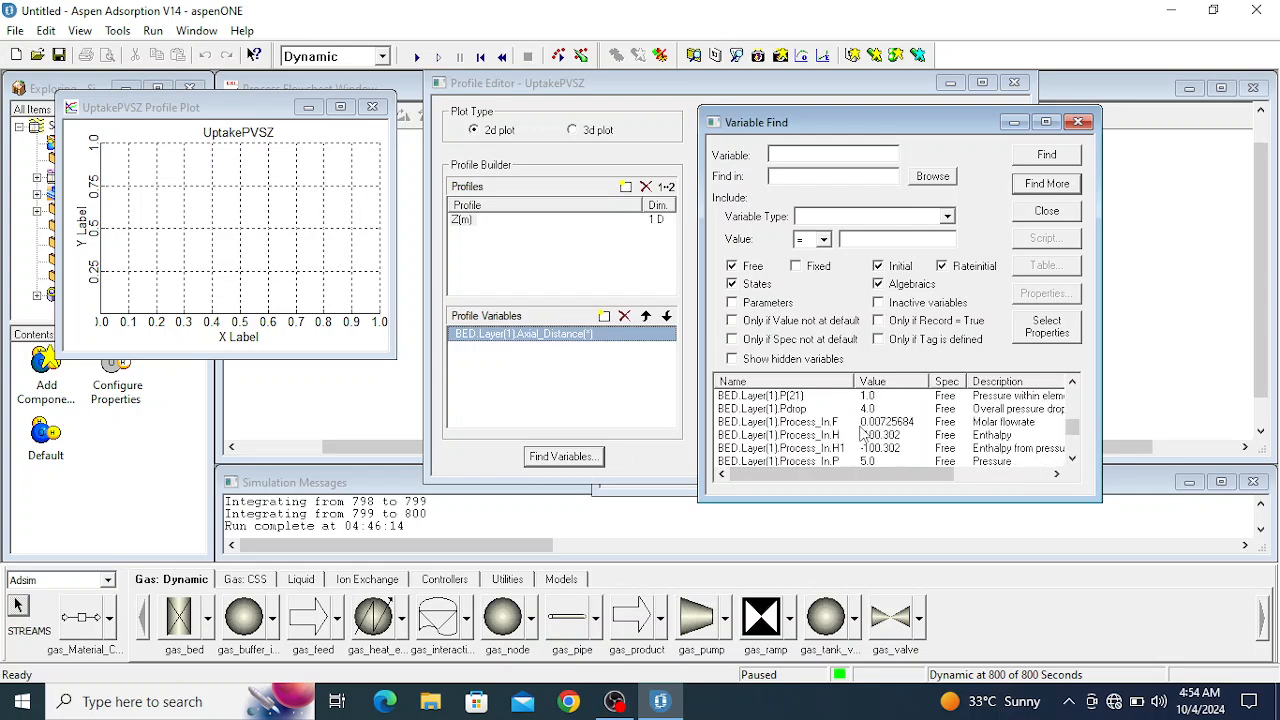
scroll(861, 428, down, 2)
scroll(861, 428, up, 2)
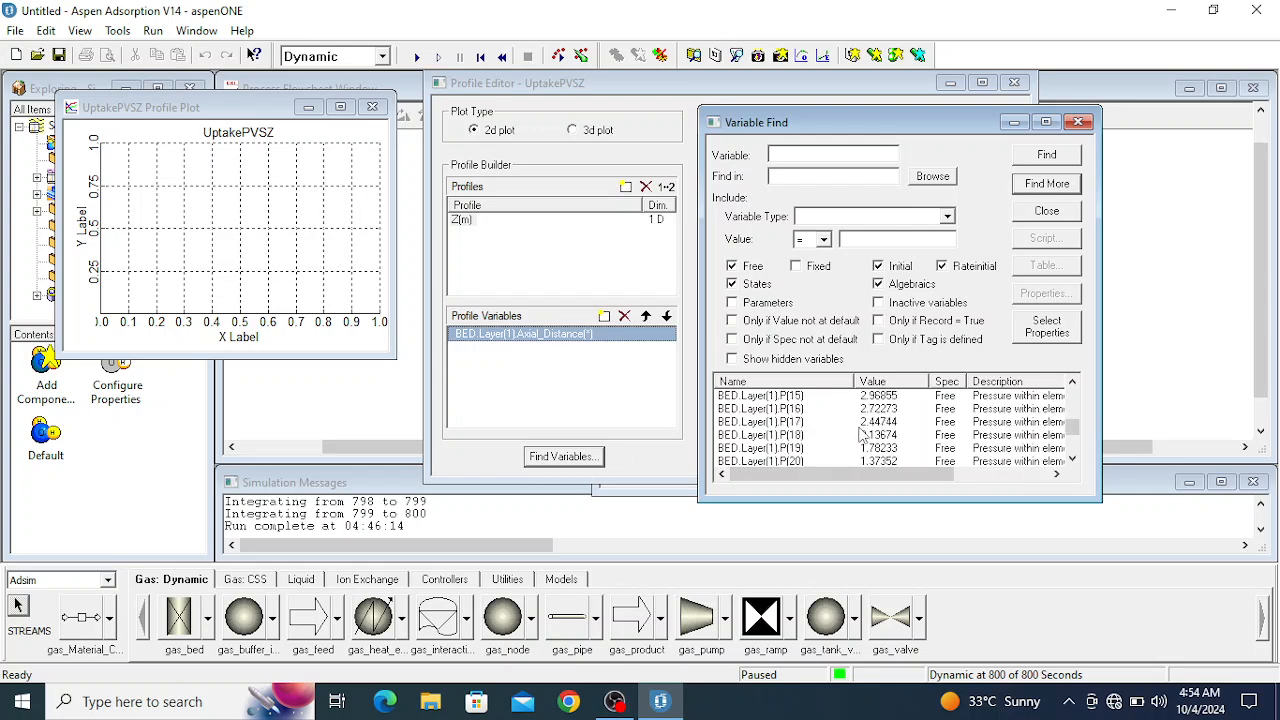
drag(783, 423, 490, 241)
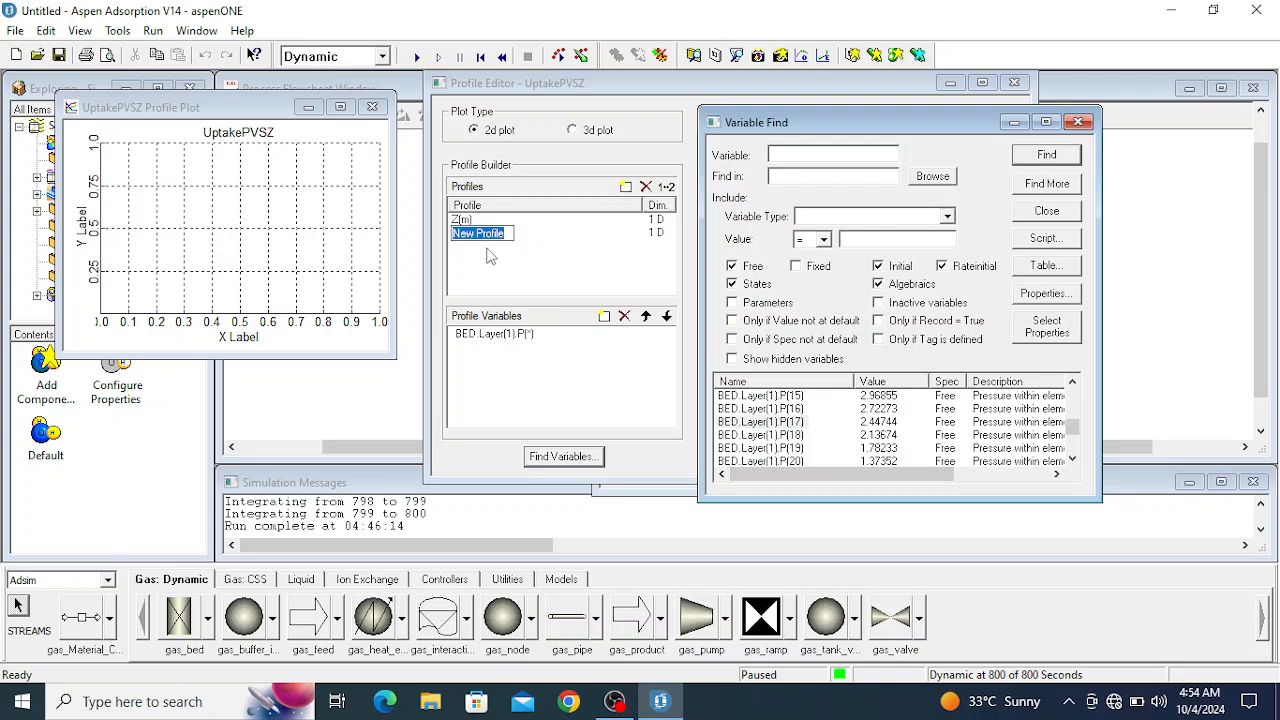
text(pressure)
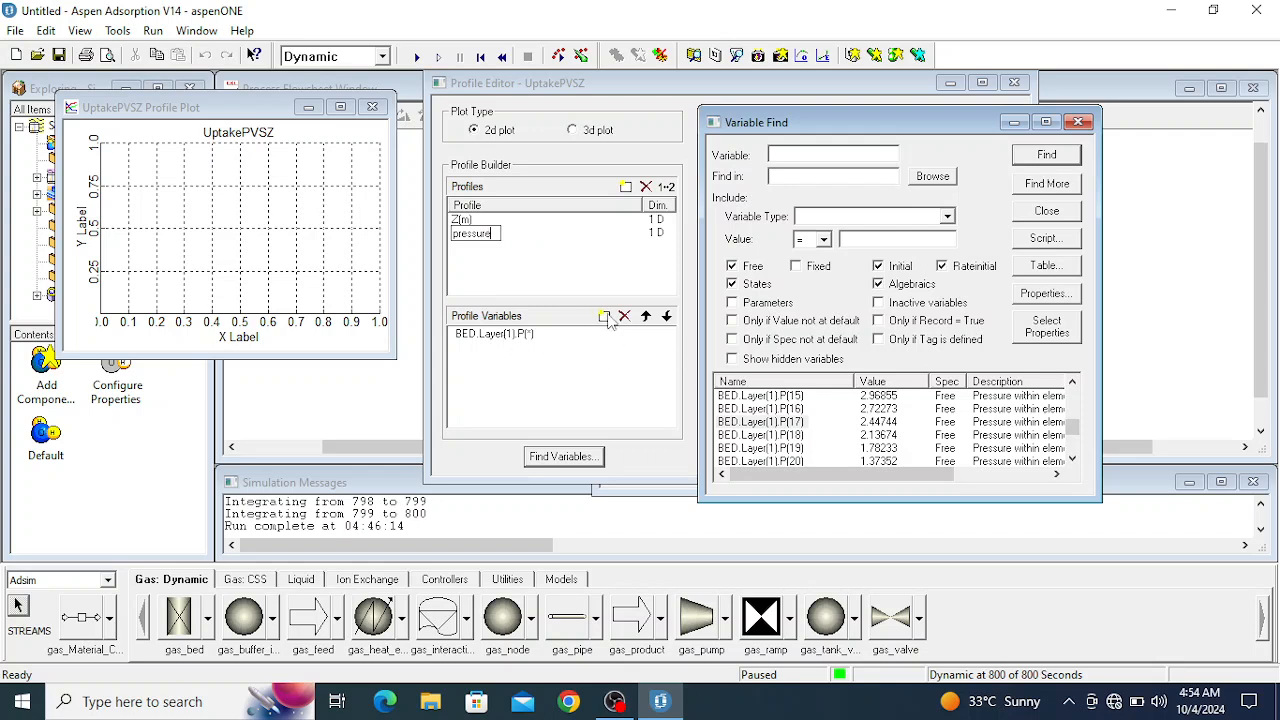
scroll(808, 422, down, 6)
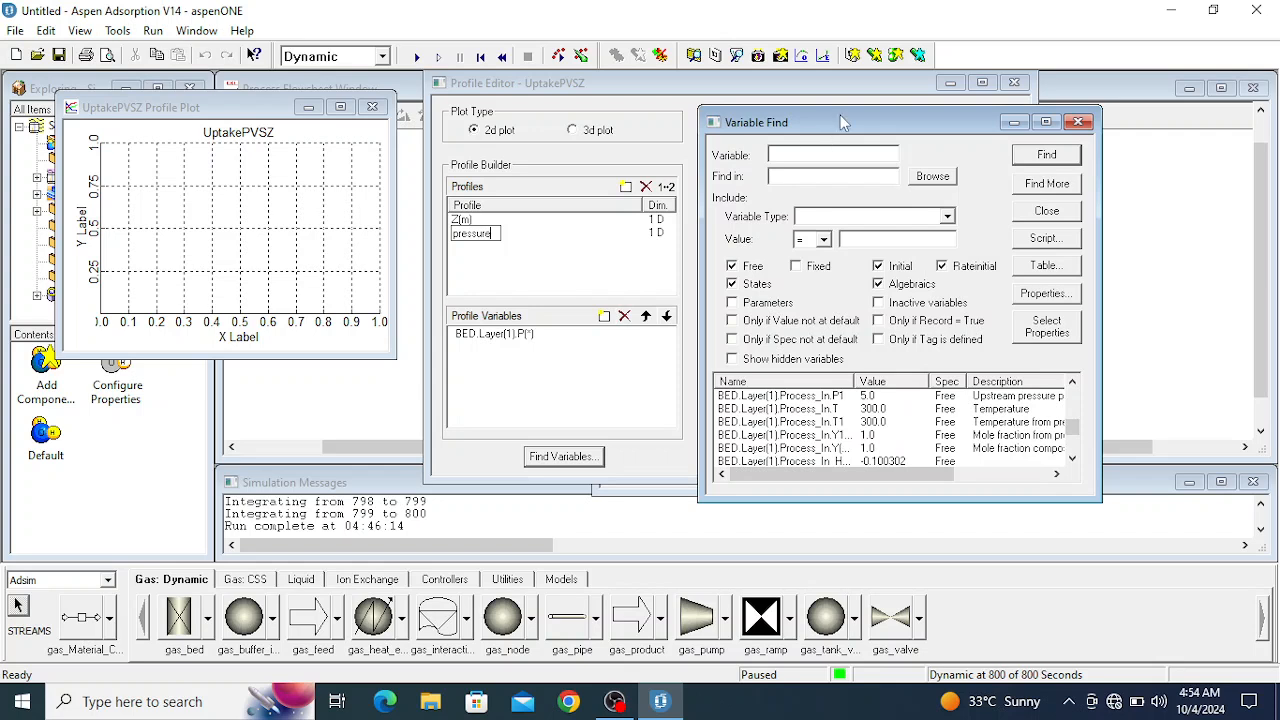
click(518, 257)
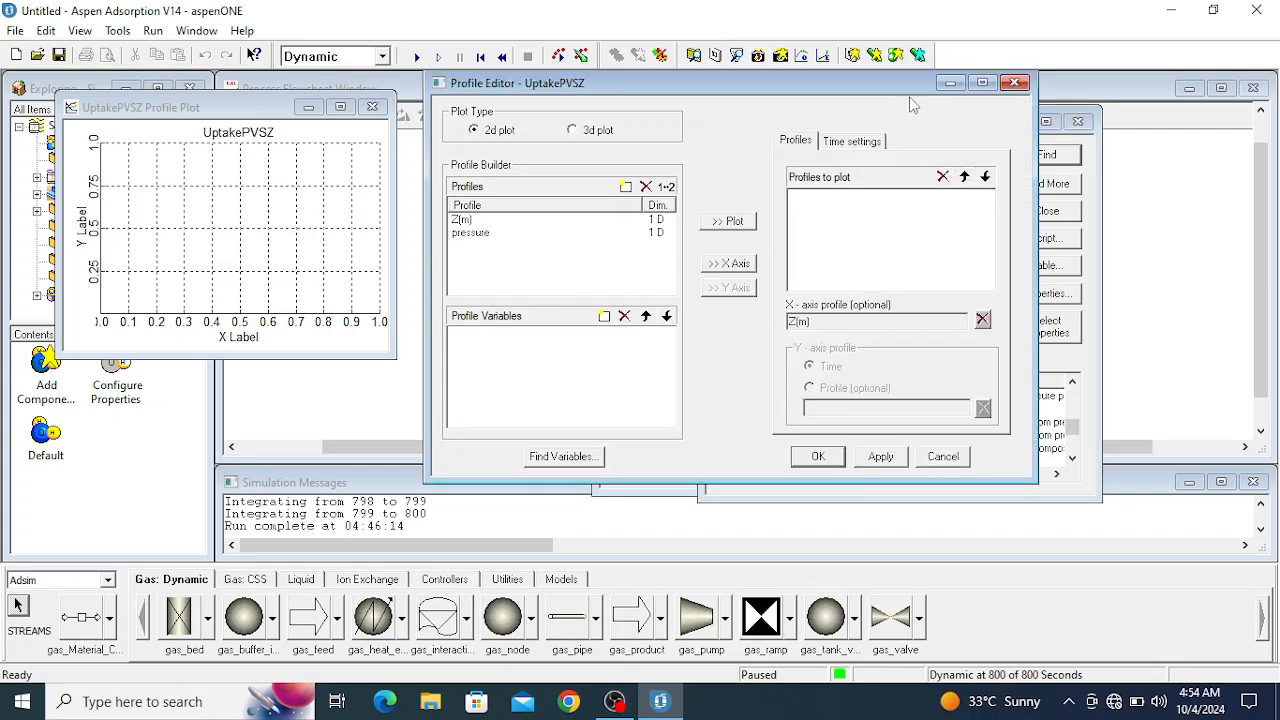
- Check which variables are assigned to the Z(m) and pressure profiles
drag(865, 93, 862, 94)
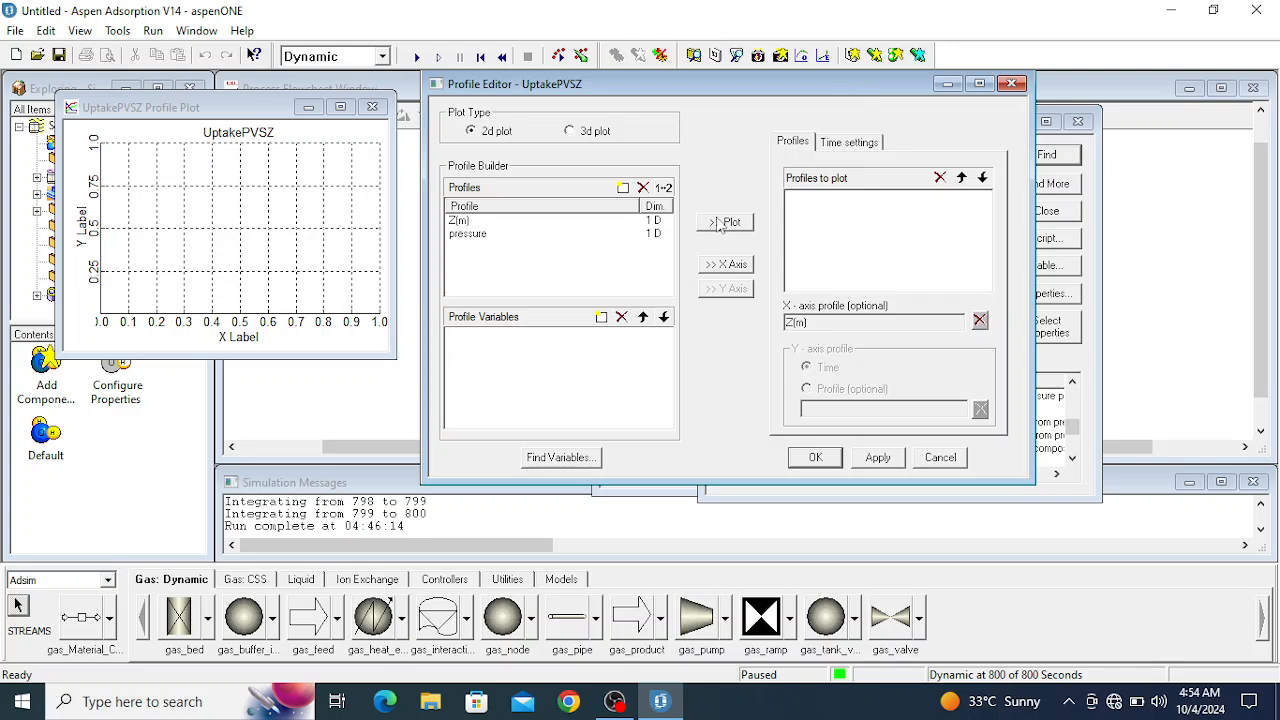
click(470, 236)
click(465, 222)
click(472, 240)
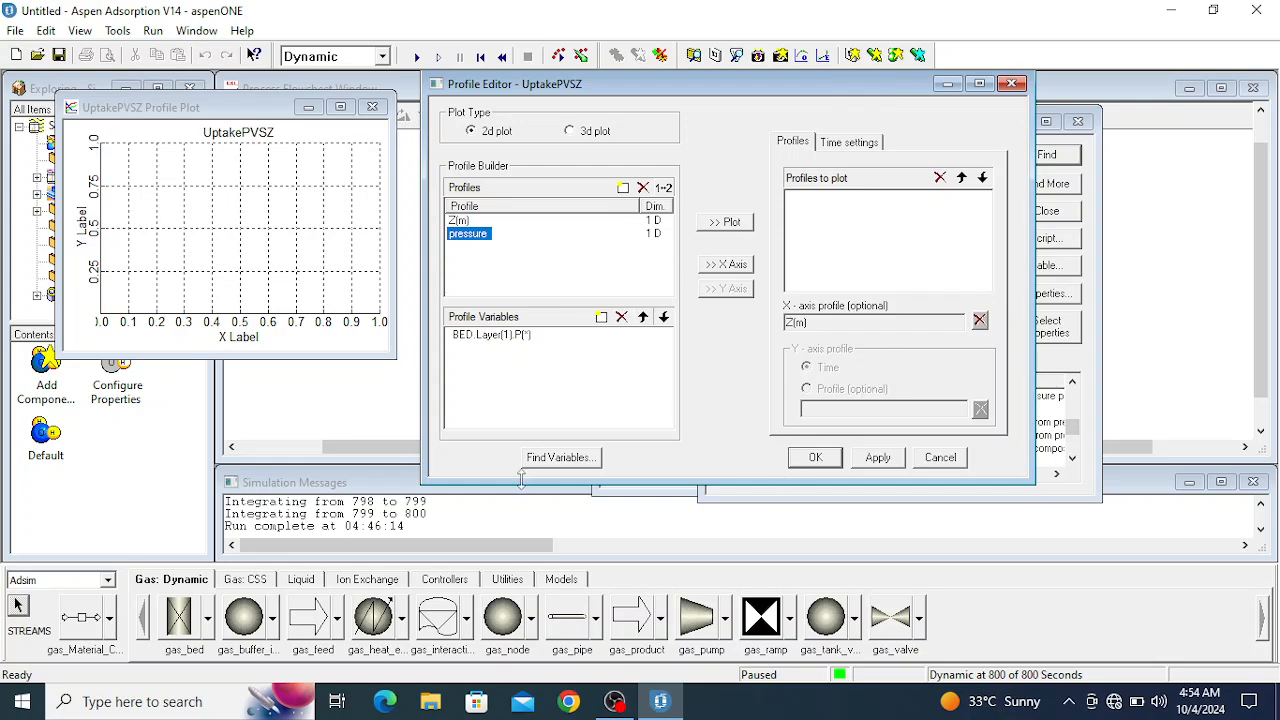
- Find the phenol solid loading W in BED layer 1 and create a third profile from it named adsorbent uptake
click(558, 462)
drag(323, 162, 1073, 142)
click(1177, 180)
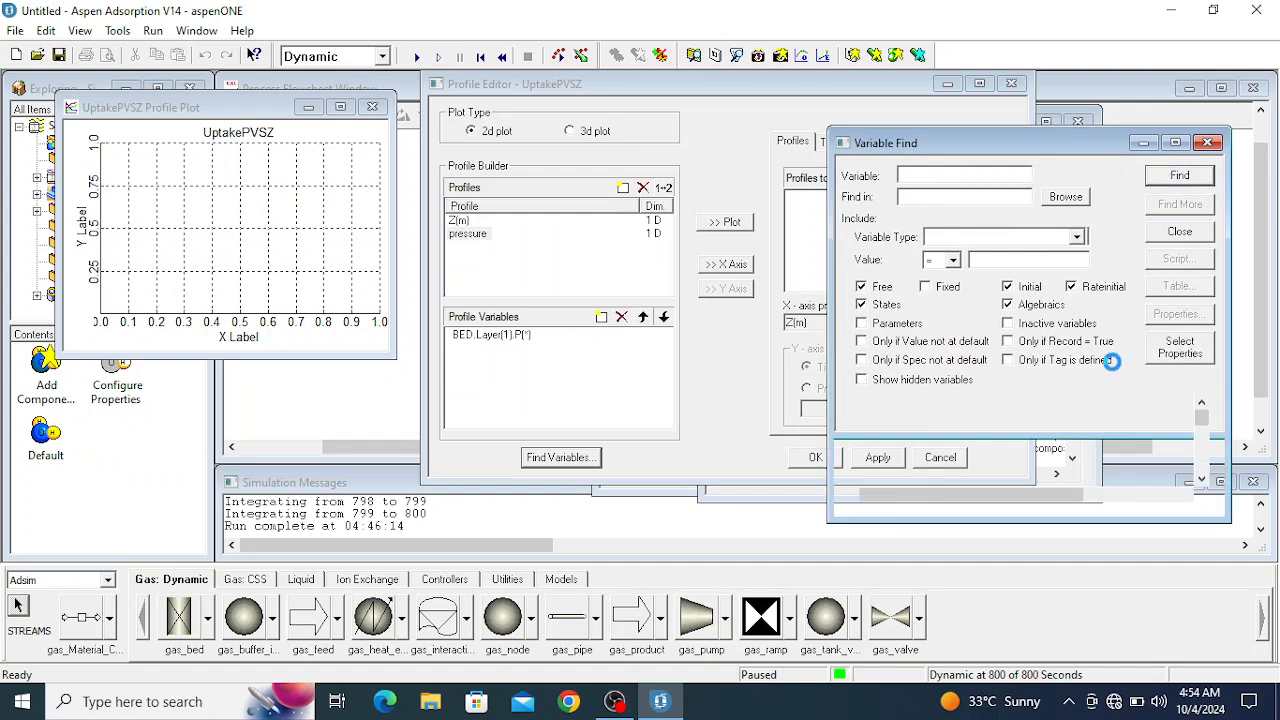
scroll(1062, 440, down, 10)
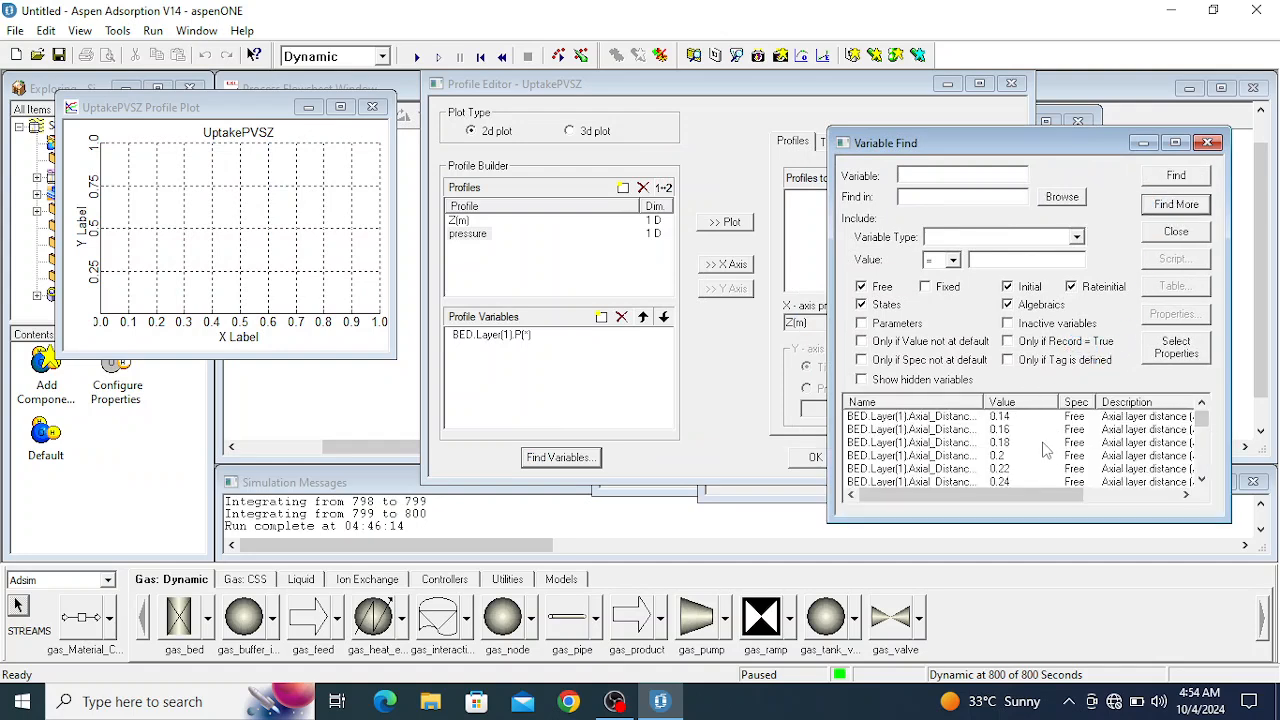
scroll(997, 458, down, 10)
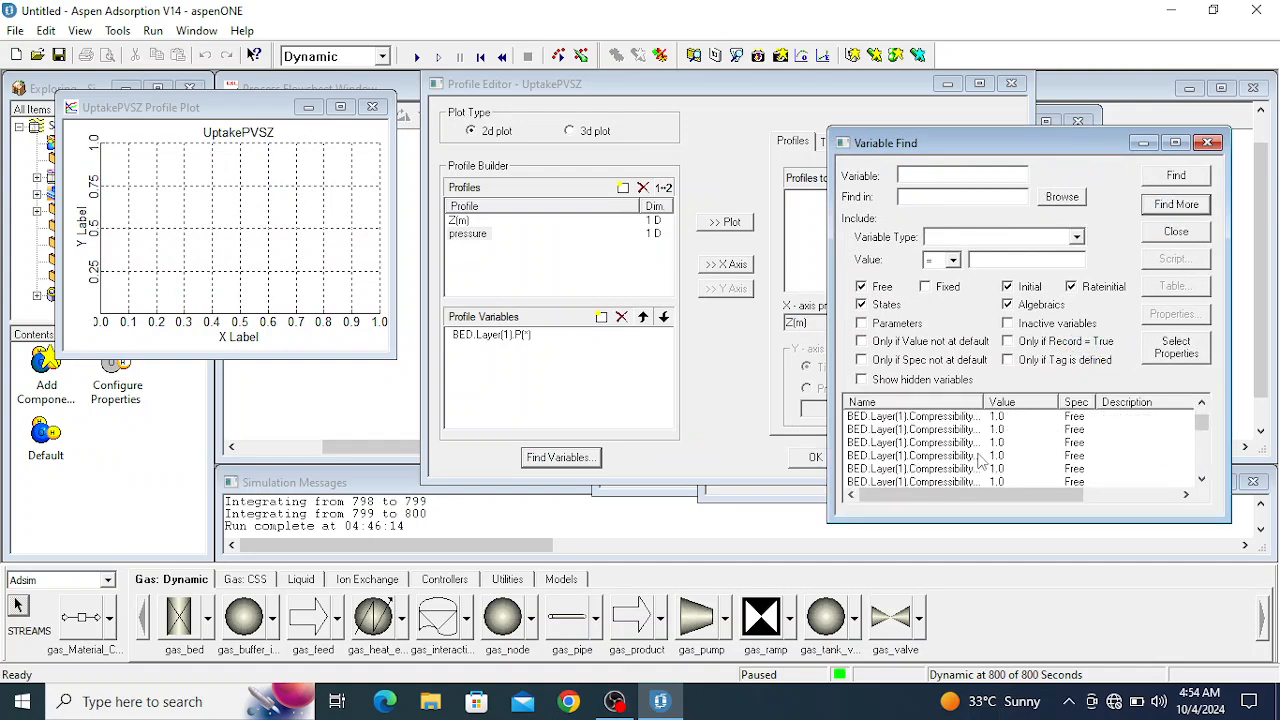
scroll(975, 458, down, 10)
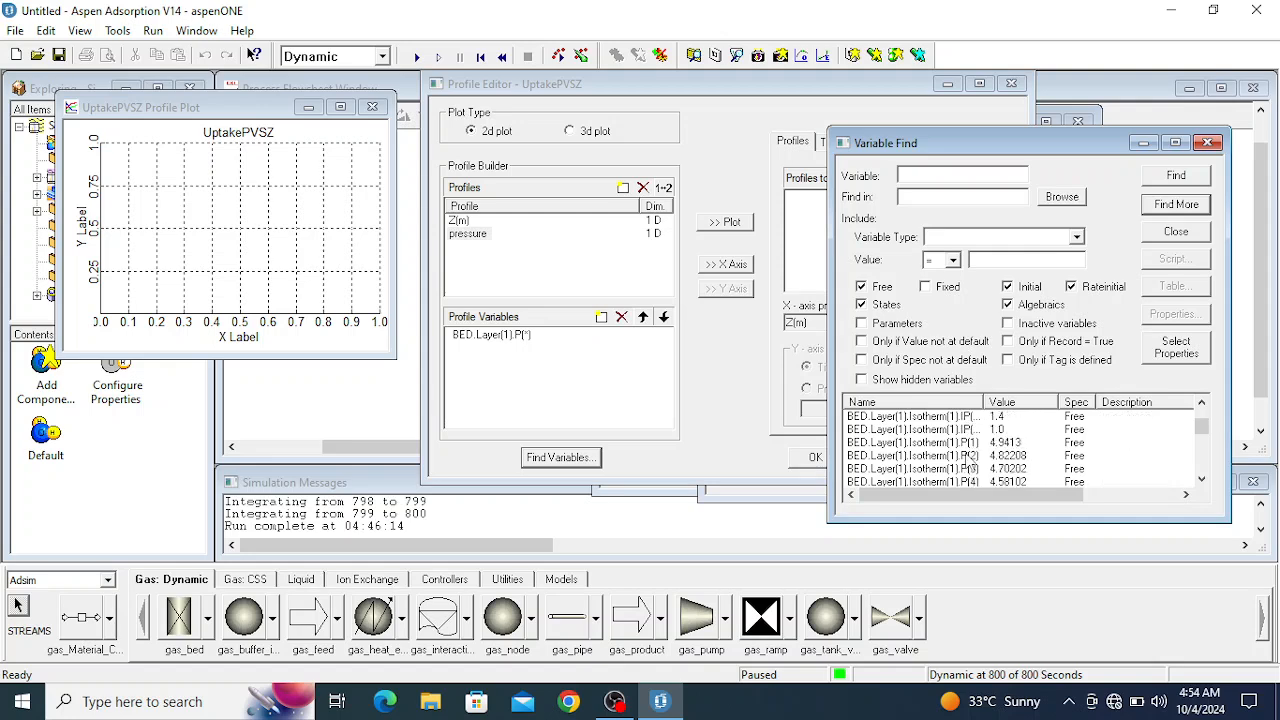
scroll(955, 462, down, 3)
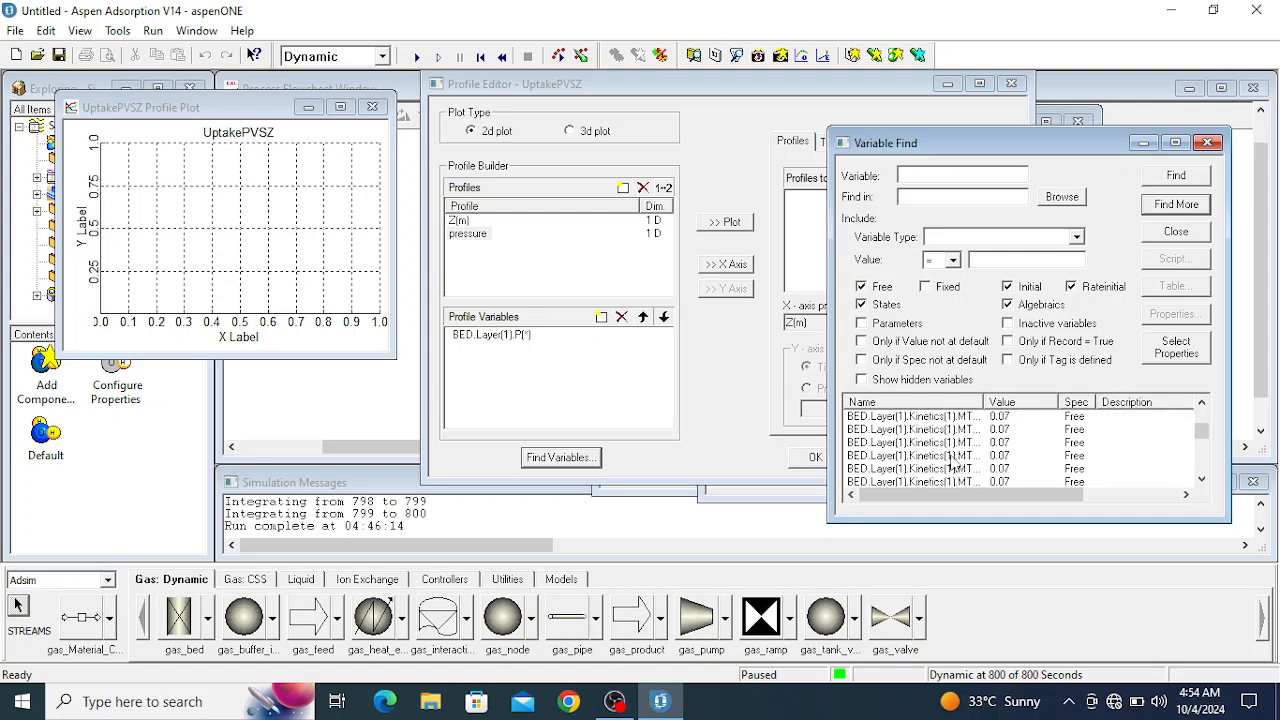
scroll(952, 466, down, 10)
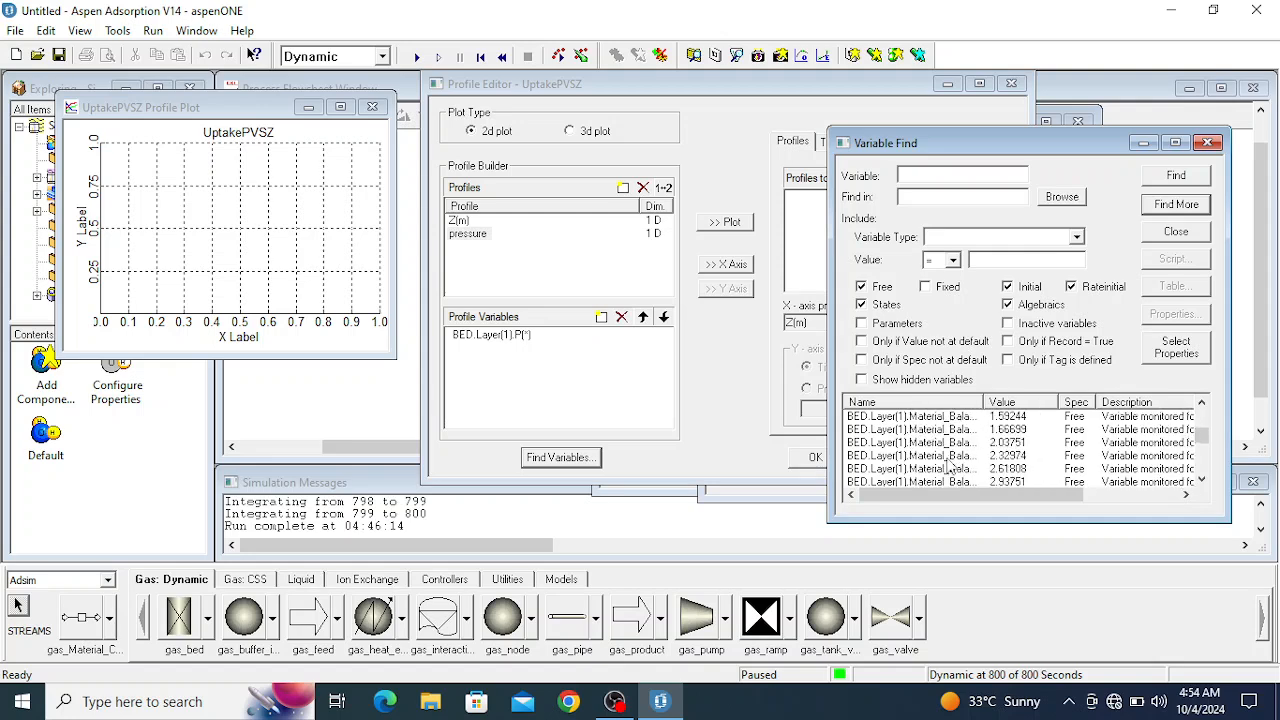
scroll(944, 467, down, 10)
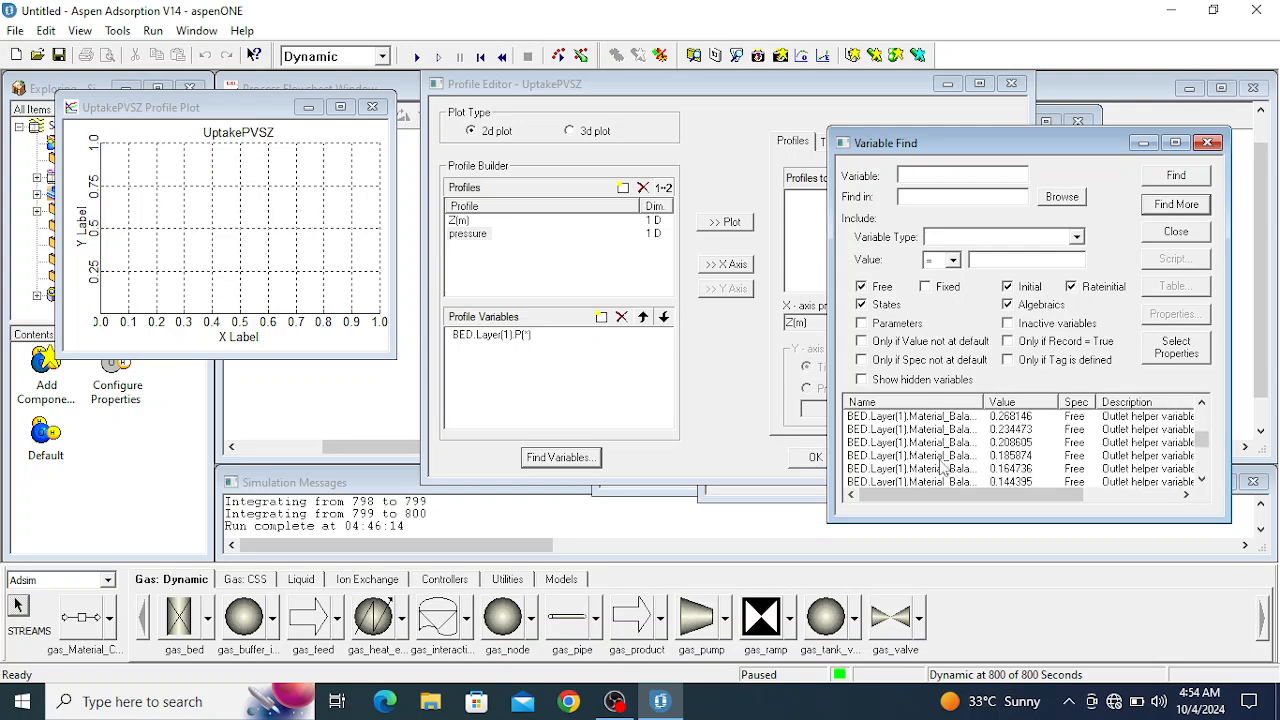
scroll(933, 465, down, 10)
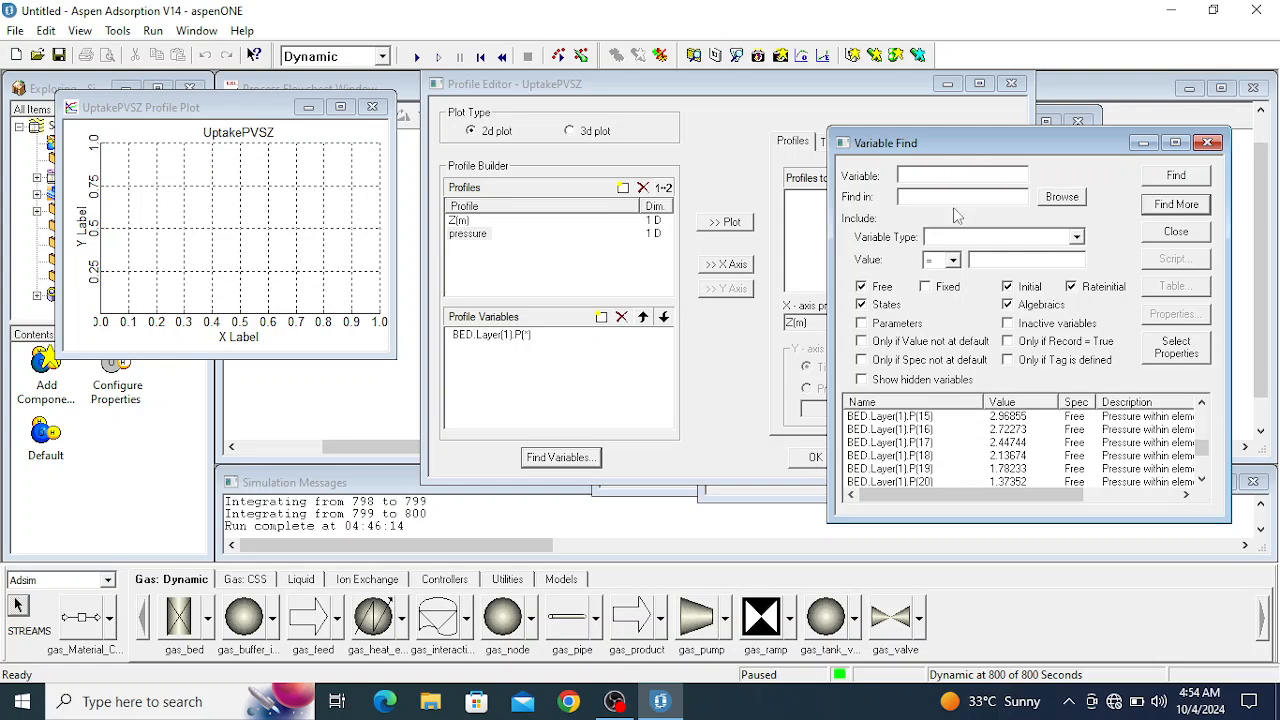
scroll(1028, 444, down, 10)
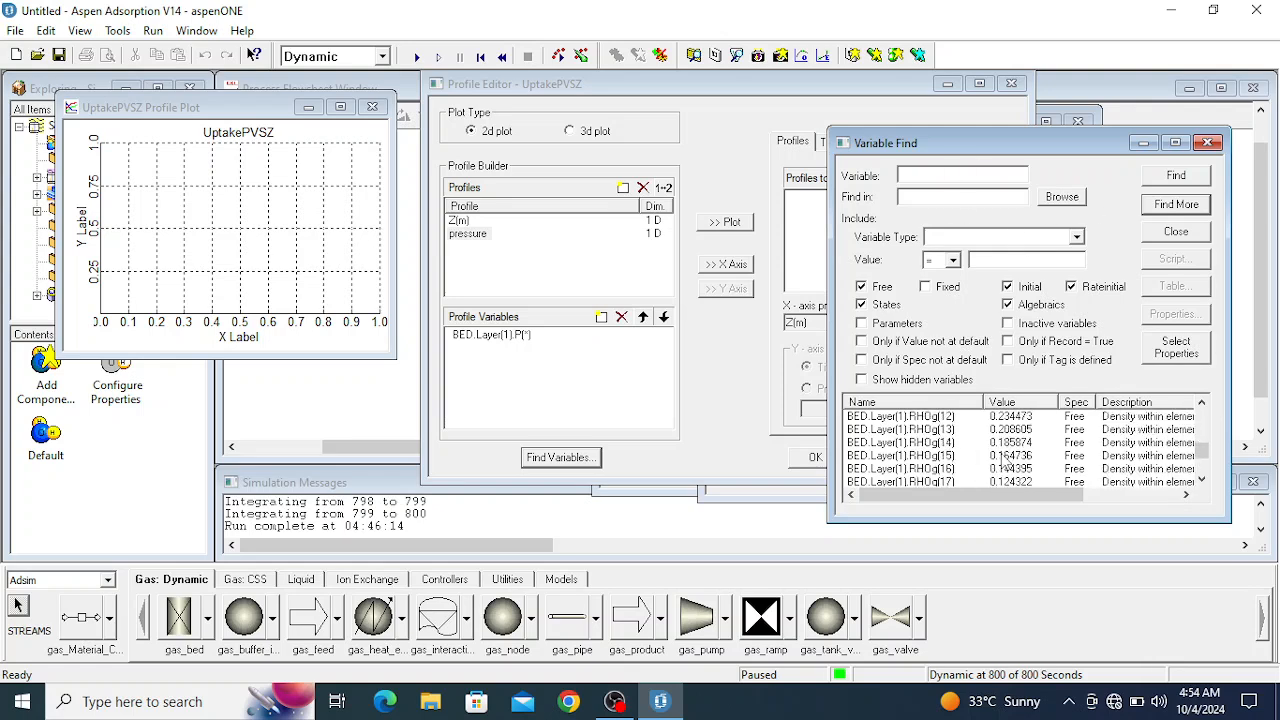
scroll(1004, 462, down, 7)
scroll(993, 462, down, 15)
scroll(985, 462, up, 15)
scroll(985, 462, down, 20)
scroll(978, 462, down, 5)
click(892, 444)
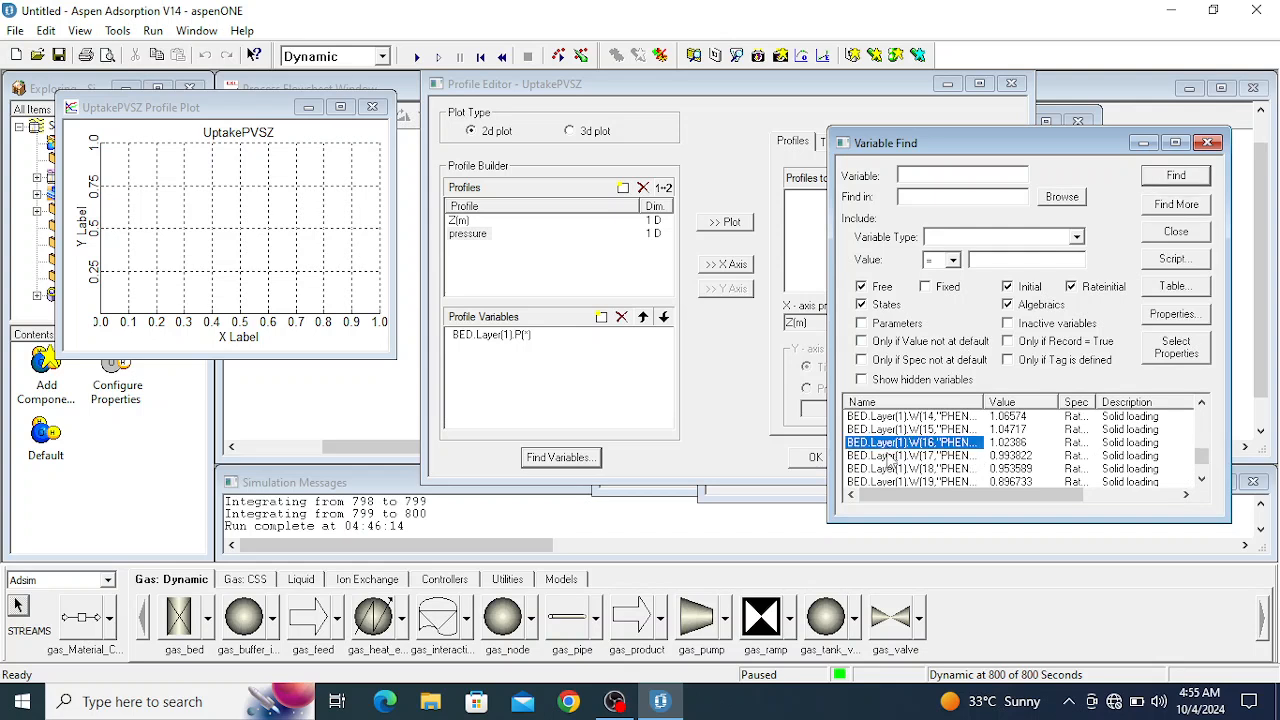
click(889, 458)
drag(901, 468, 507, 291)
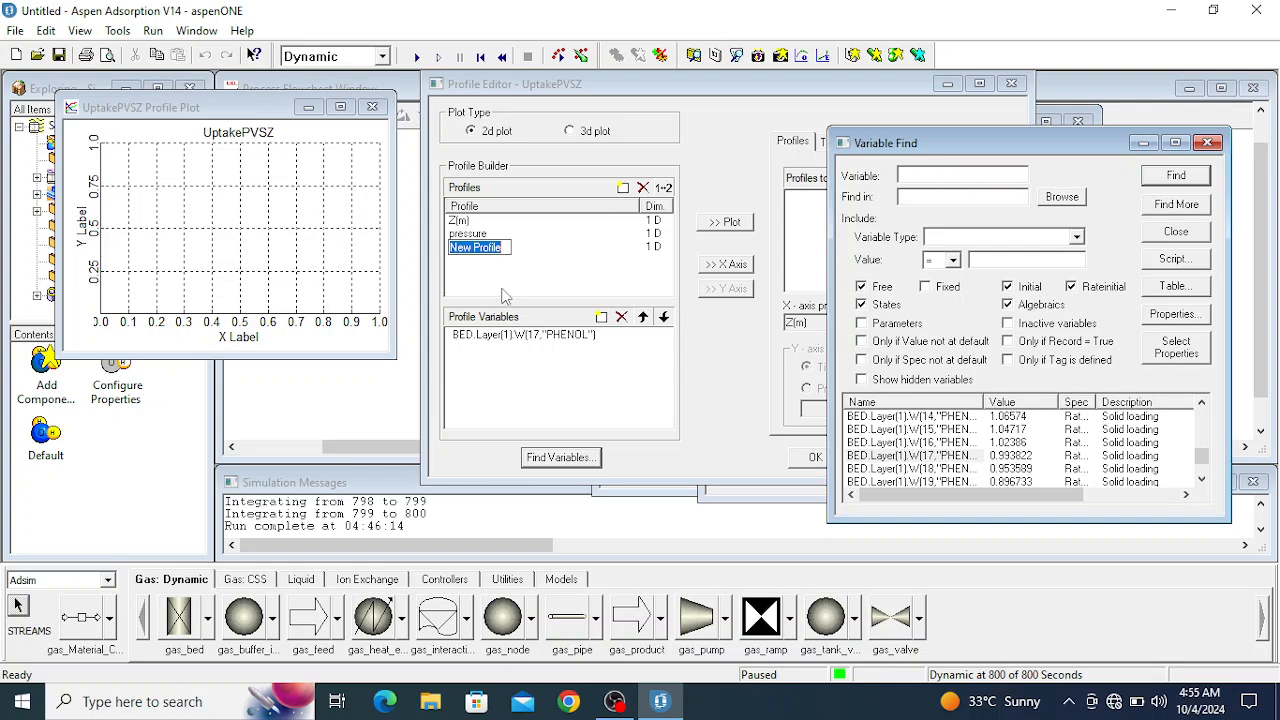
text(u)
text(dso)
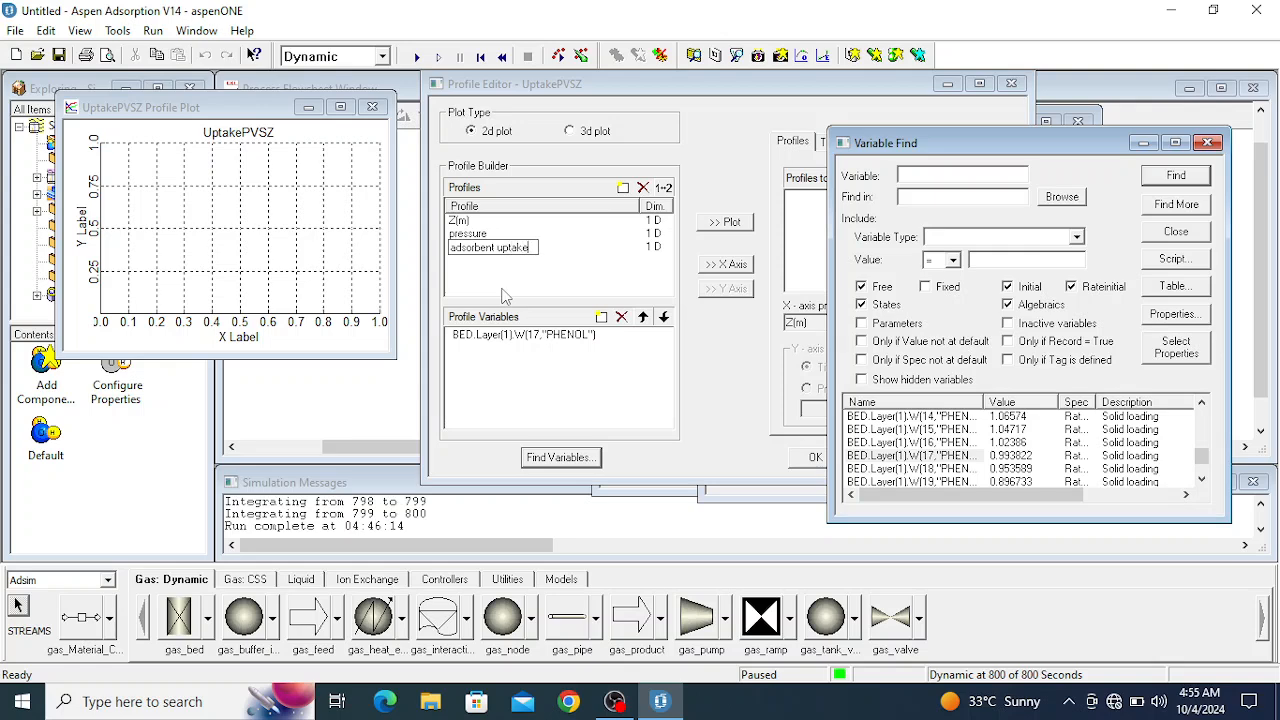
- Replace the element index in the adsorbent uptake profile's W variable with the wildcard * so it covers all phenol loadings along the bed
click(528, 335)
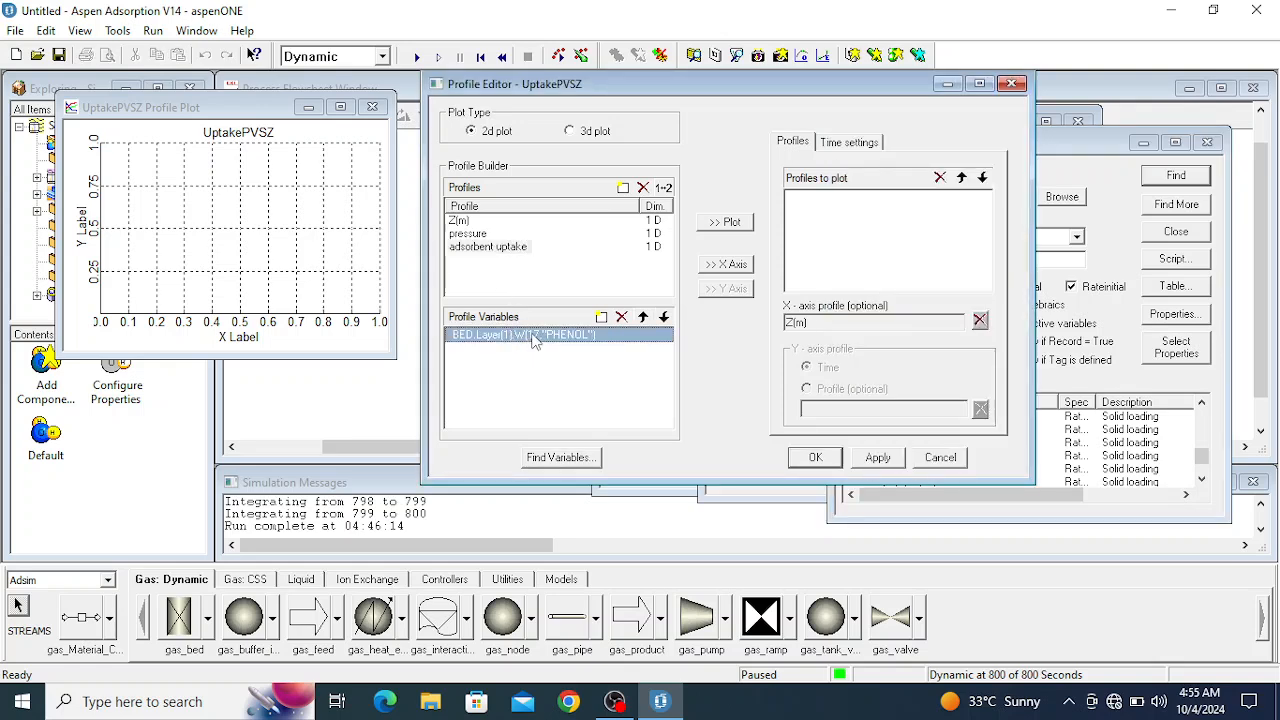
click(538, 337)
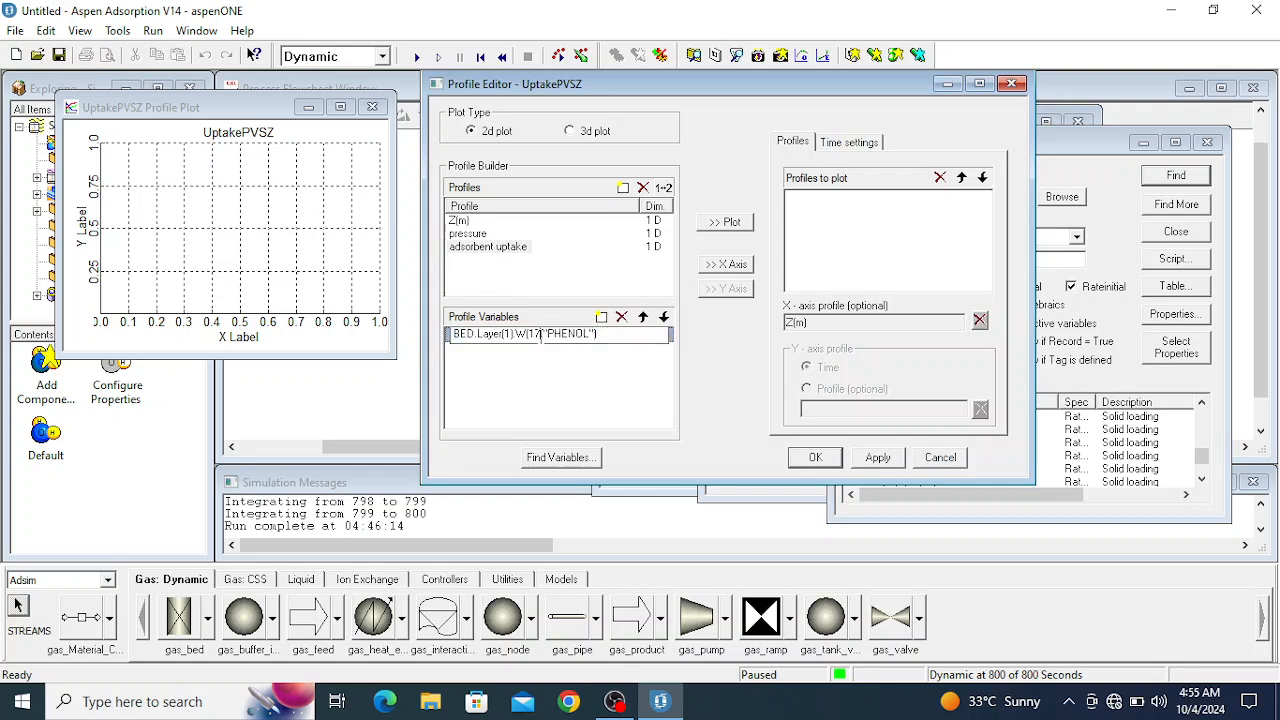
key(BackSpace)
key(BackSpace)
key(BackSpace)
text([)
key(Return)
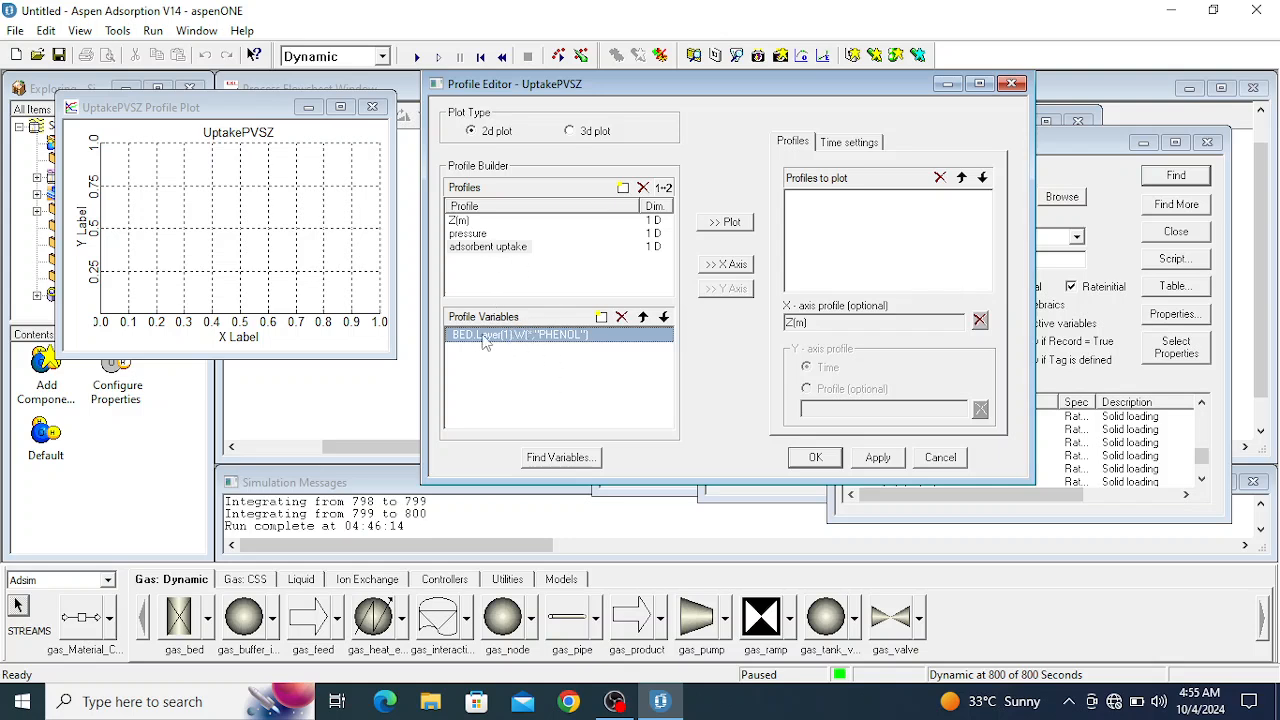
- Add the adsorbent uptake and pressure profiles to the UptakePVSZ plot and accept the profile settings
click(730, 222)
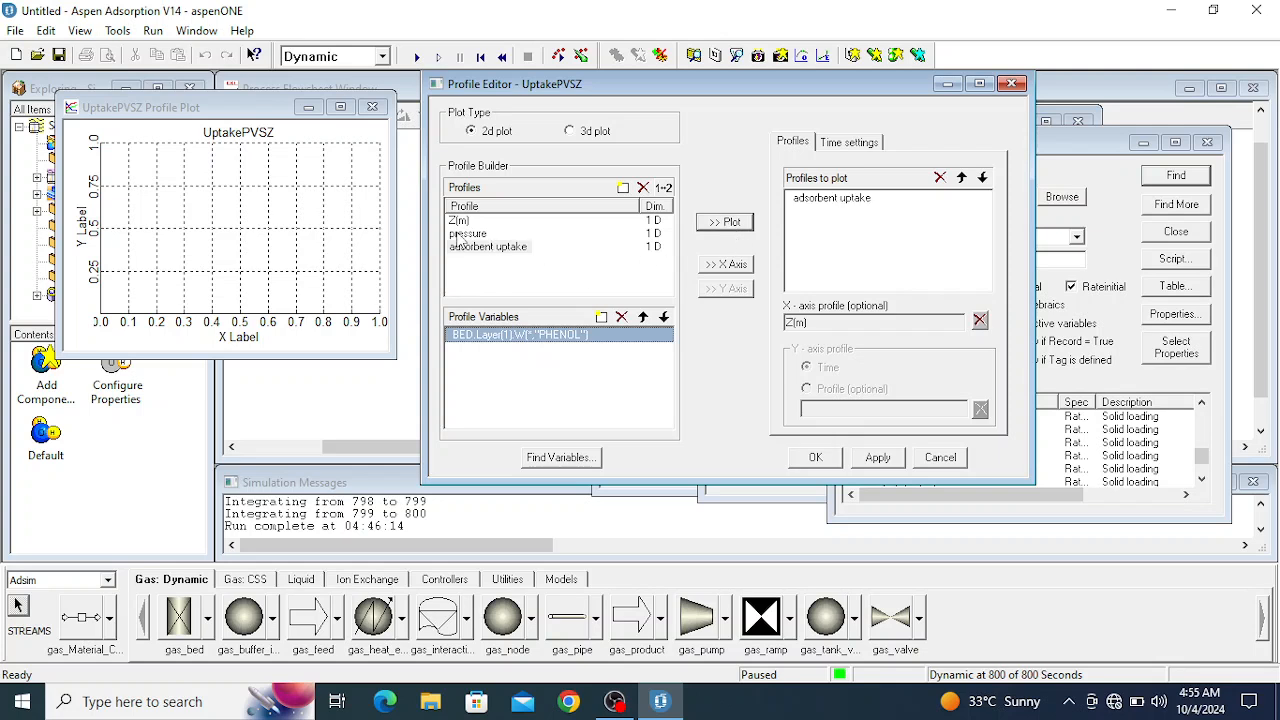
click(462, 235)
click(731, 226)
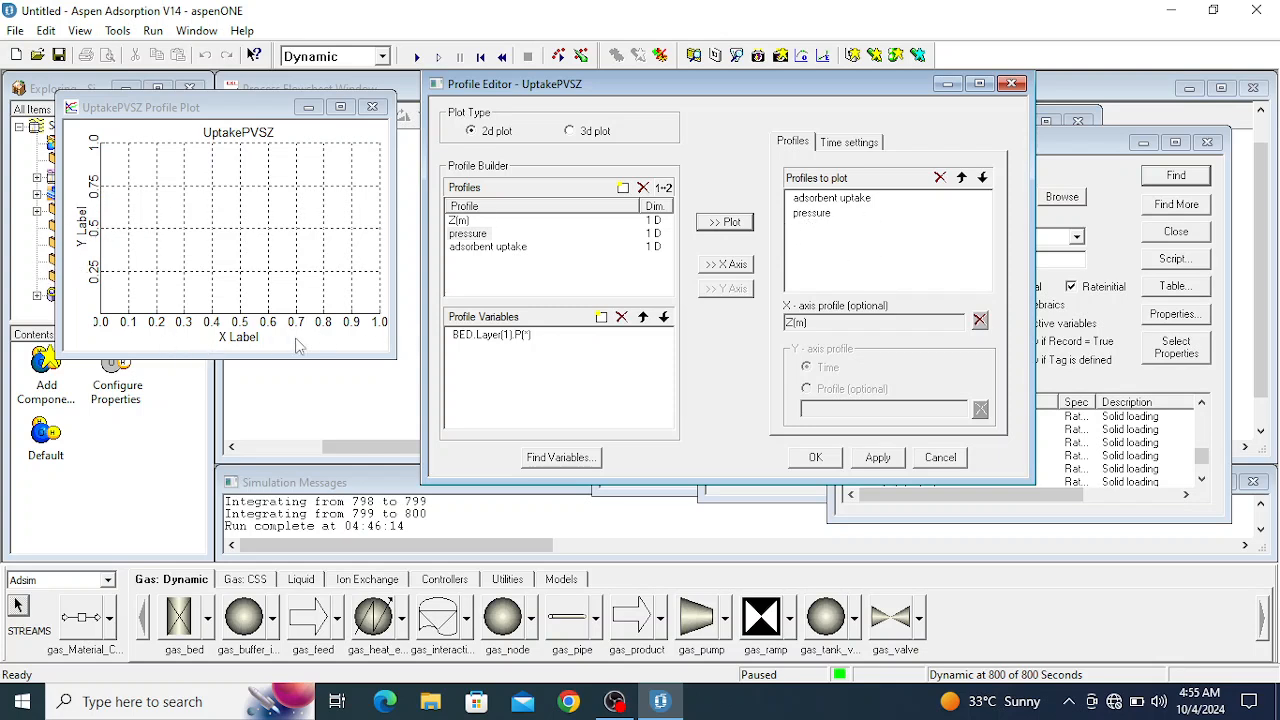
click(815, 458)
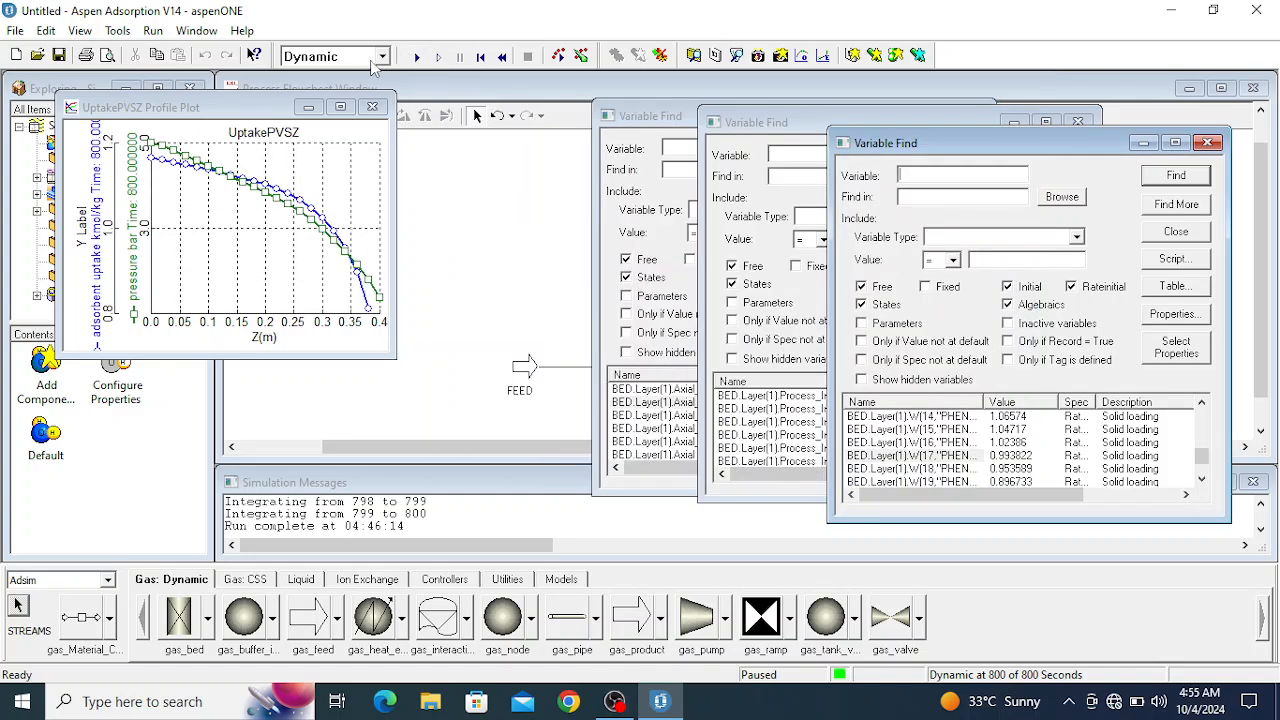
- Enlarge the UptakePVSZ plot to full size and highlight its adsorbent uptake curve
click(340, 106)
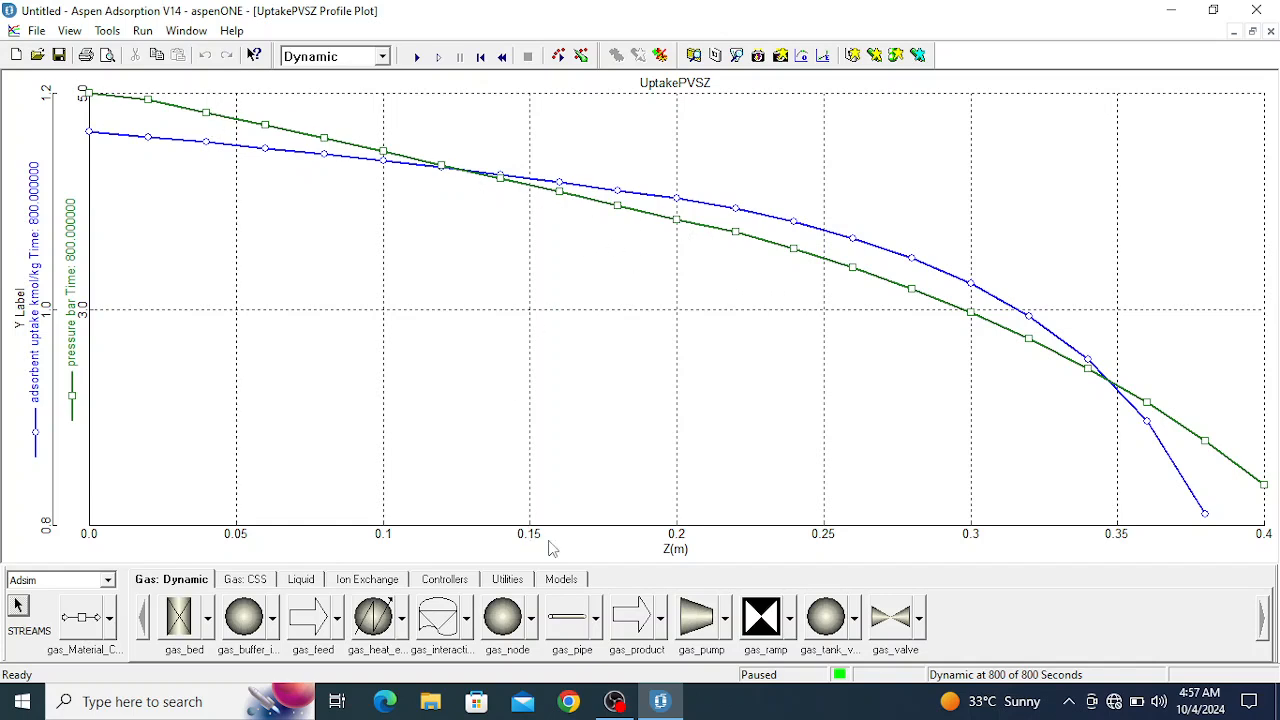
click(677, 224)
click(679, 201)
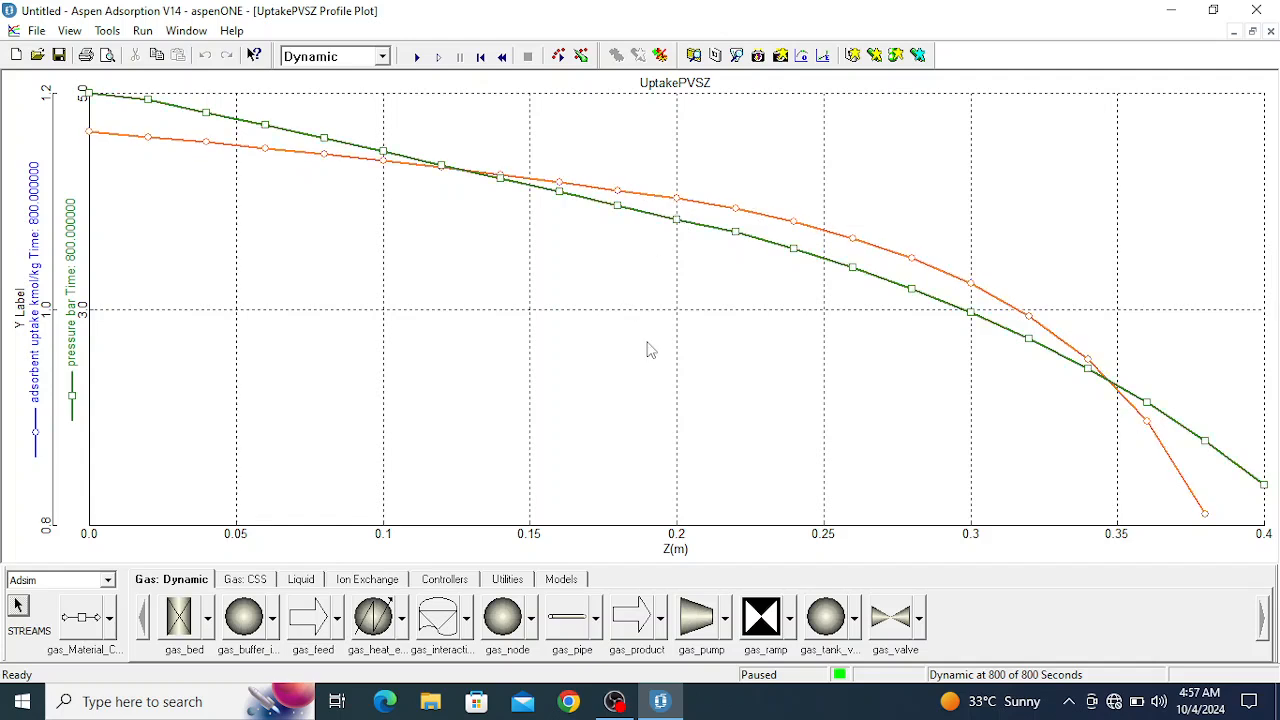
- Change the pressure curve's colour to black in the plot properties and minimise the UptakePVSZ plot
right_click(229, 195)
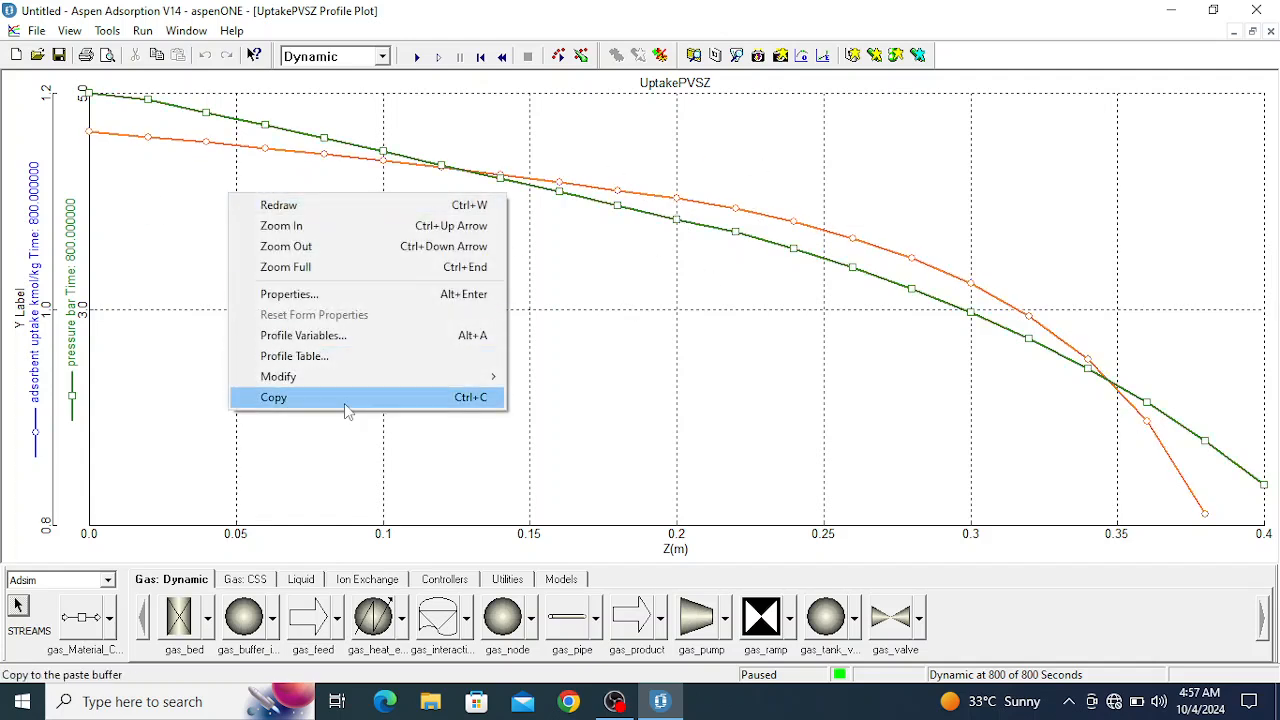
click(316, 296)
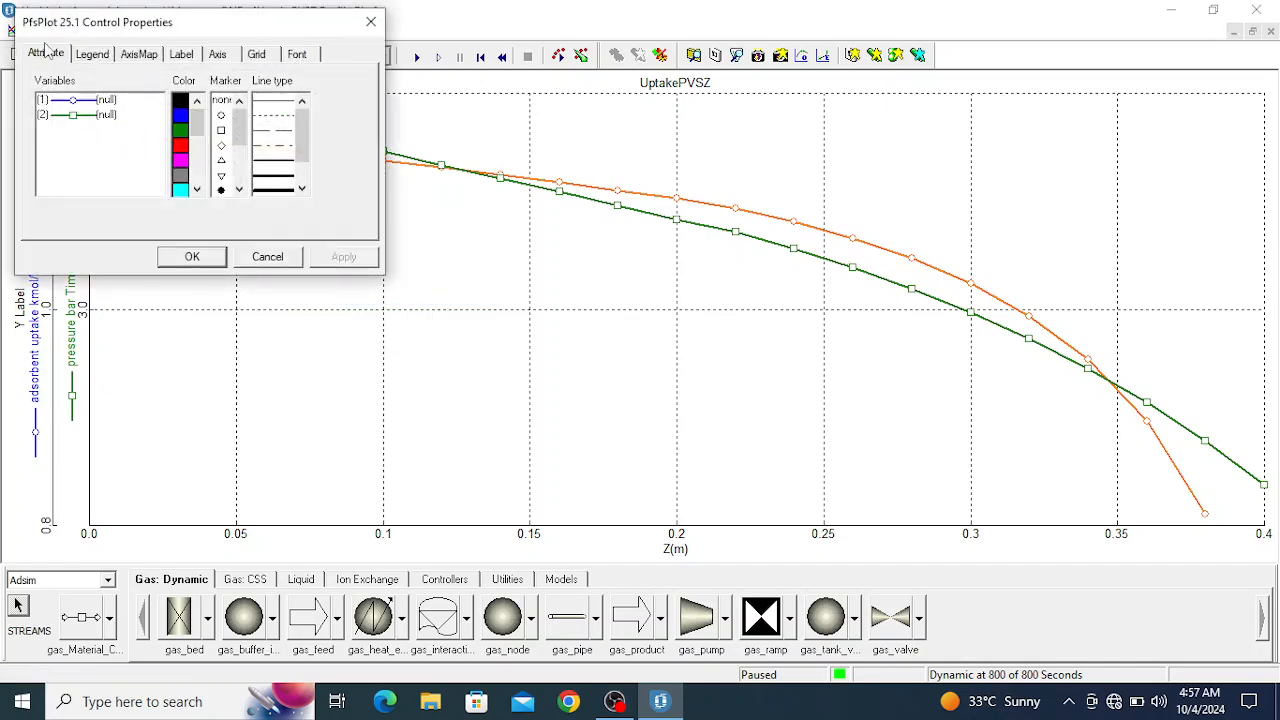
click(68, 101)
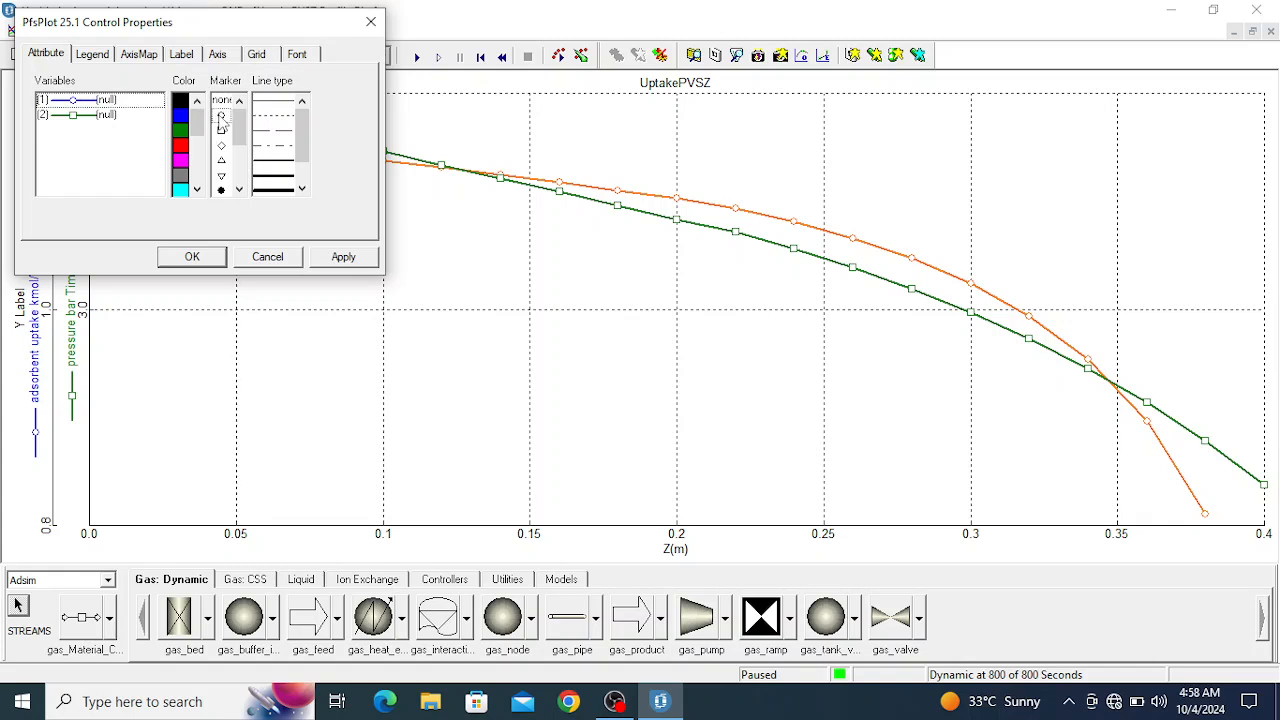
click(95, 116)
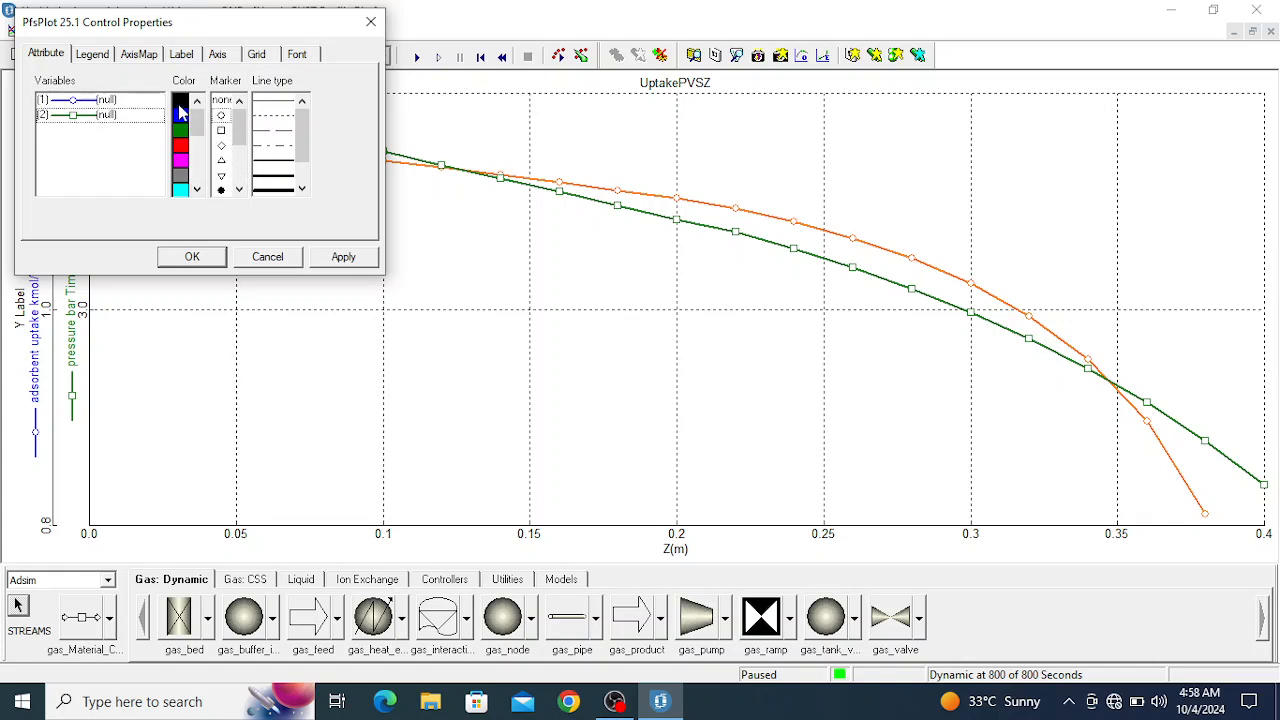
click(343, 257)
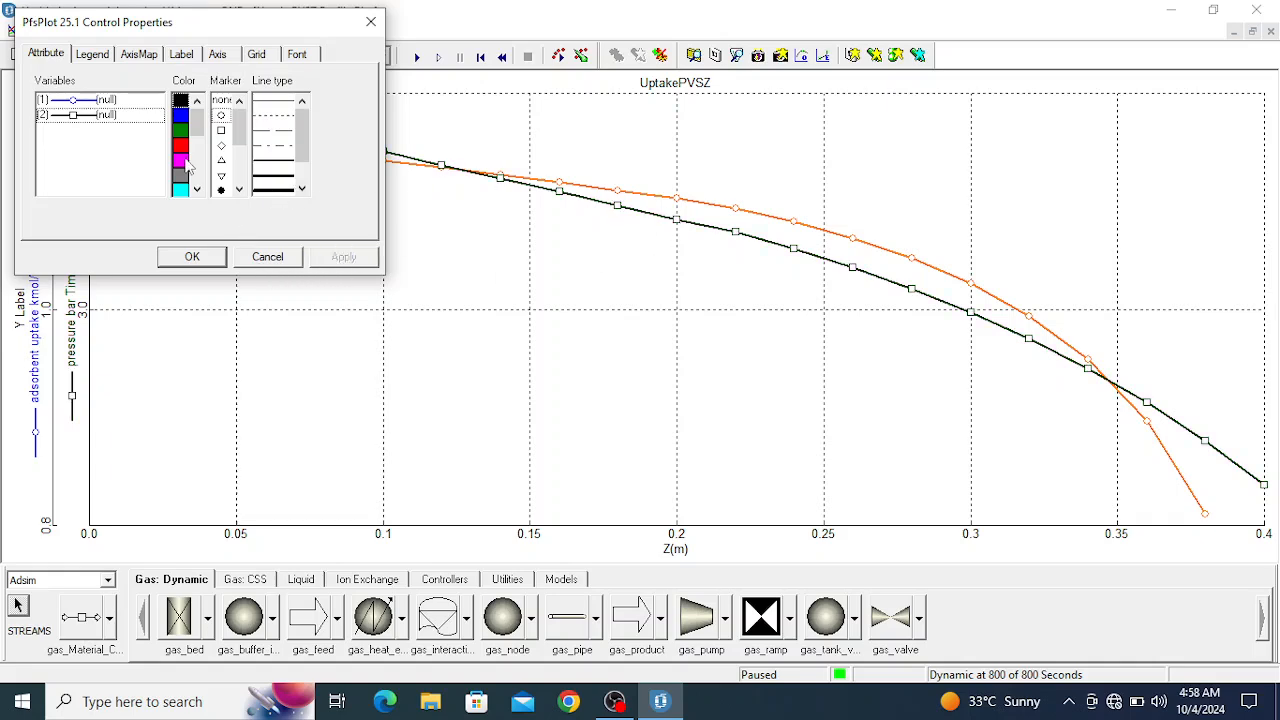
click(209, 262)
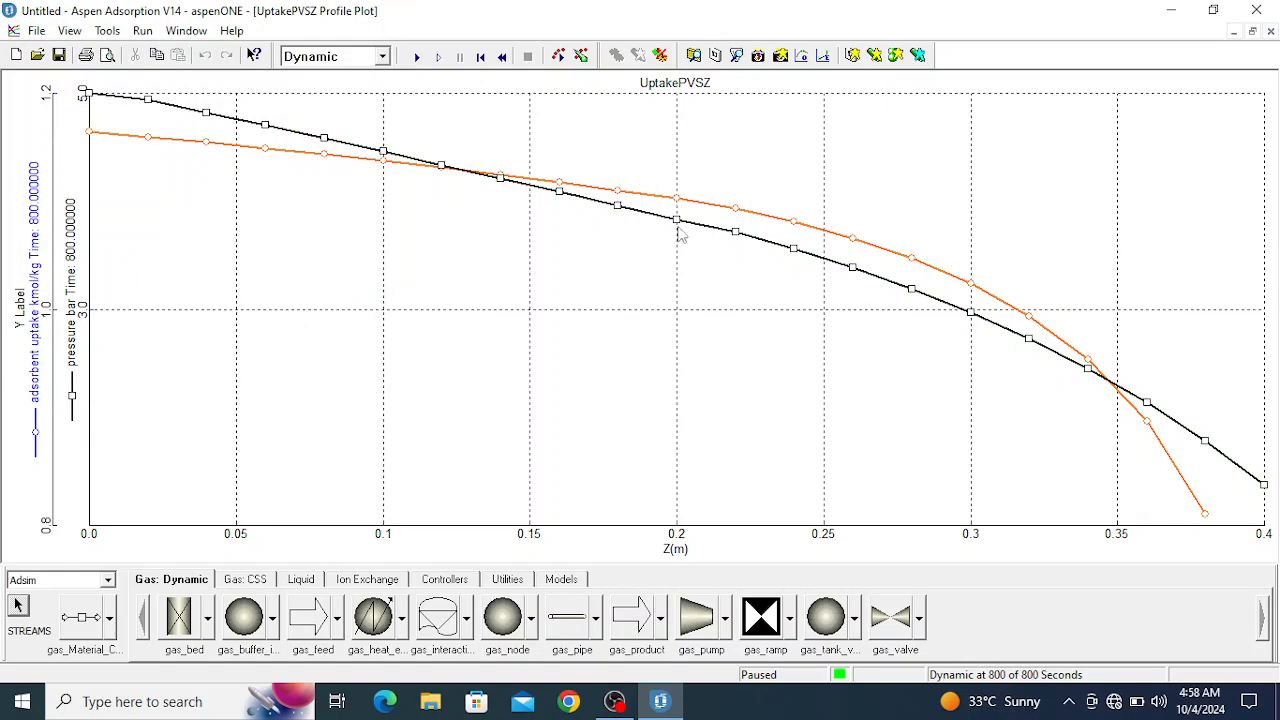
click(1235, 34)
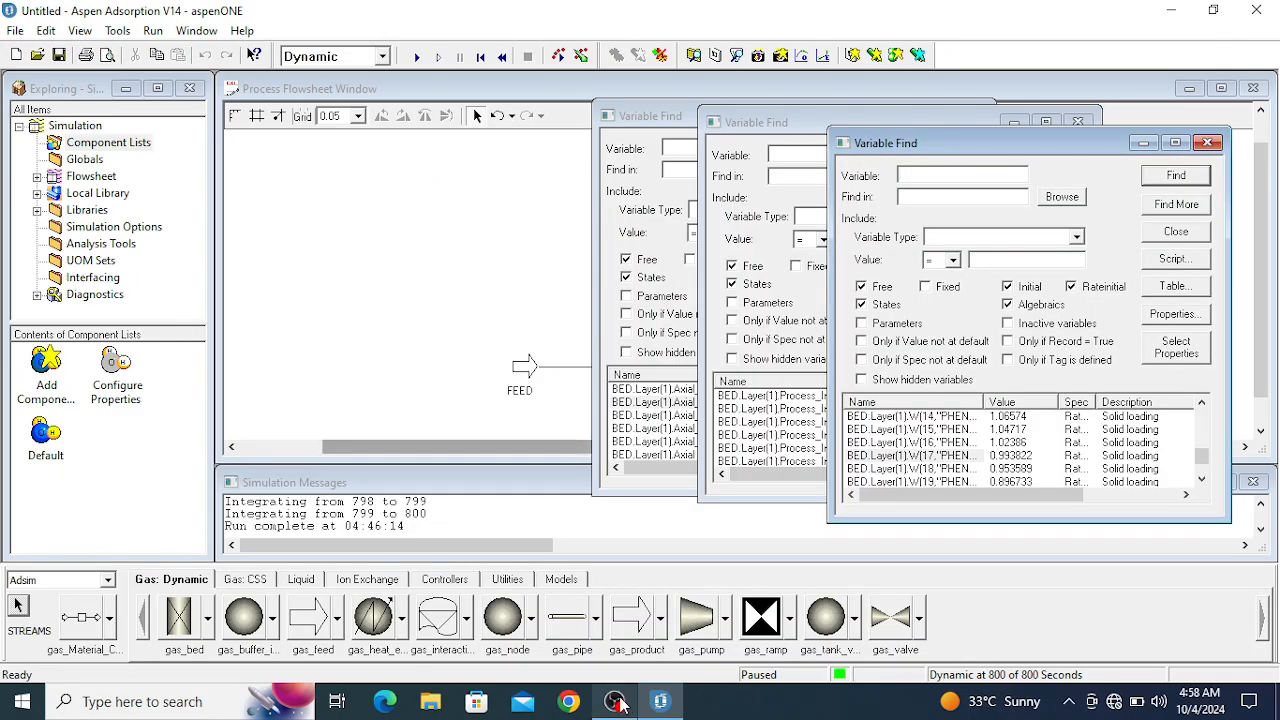